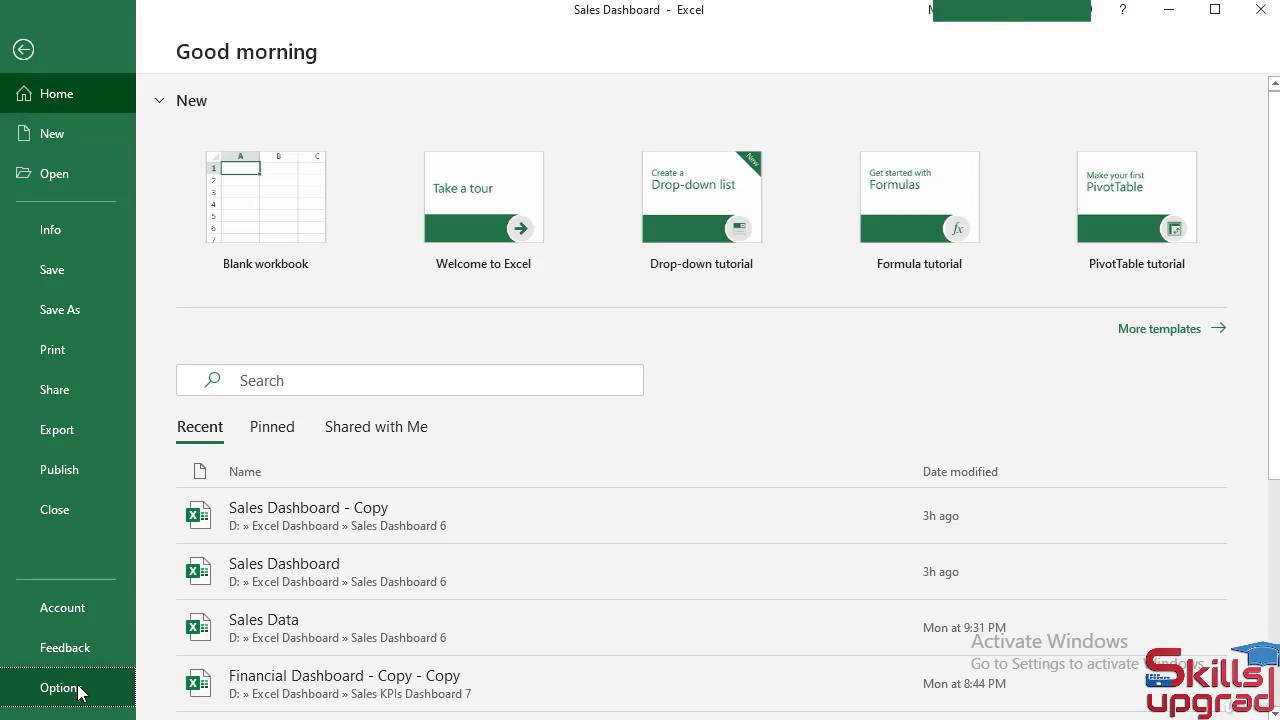
# - Turn off the display of sheet tabs for the Sales Dashboard workbook in the advanced Excel options
pyautogui.click(58, 689)
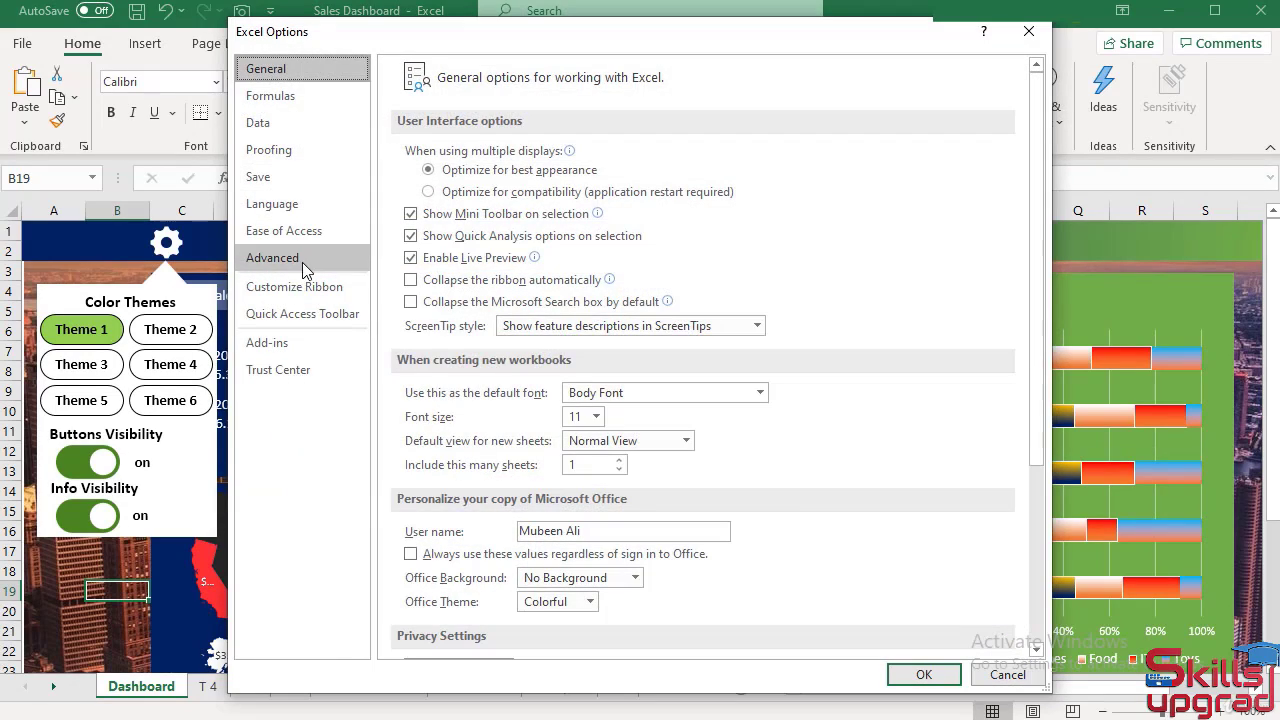
pyautogui.click(262, 258)
pyautogui.scroll(-6, 503, 370)
pyautogui.scroll(-10, 505, 372)
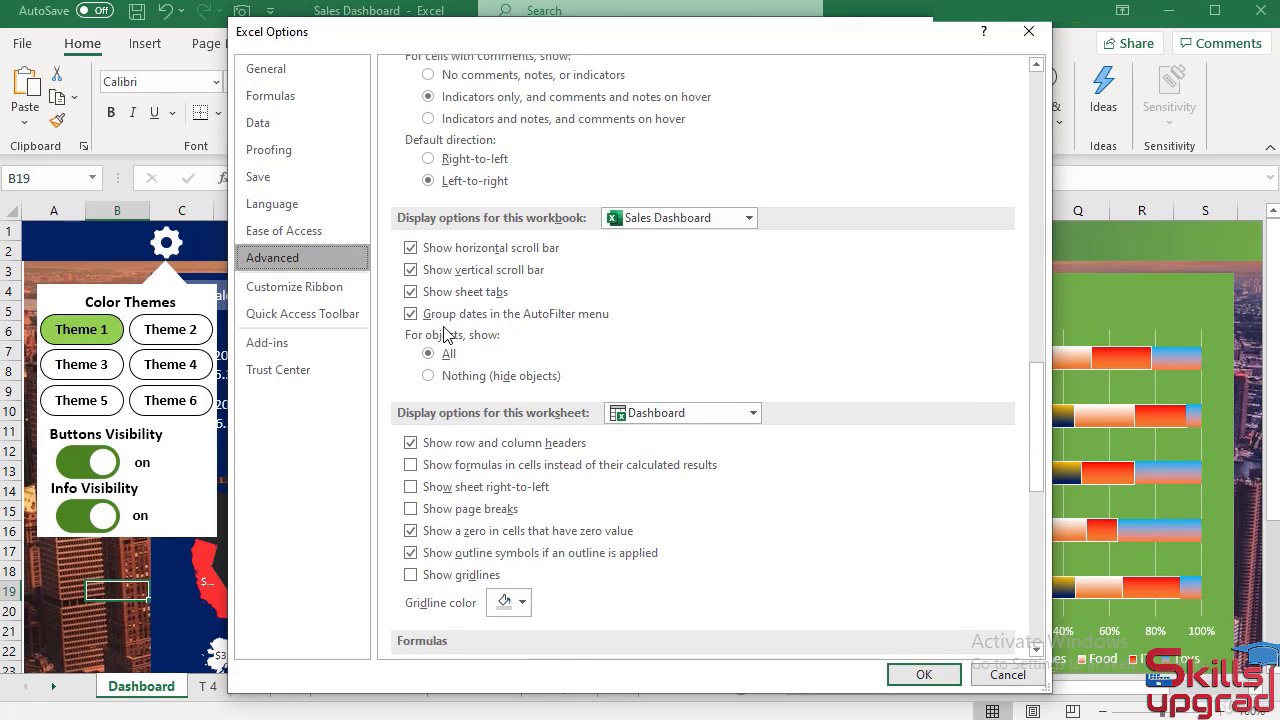
pyautogui.click(410, 291)
pyautogui.click(924, 674)
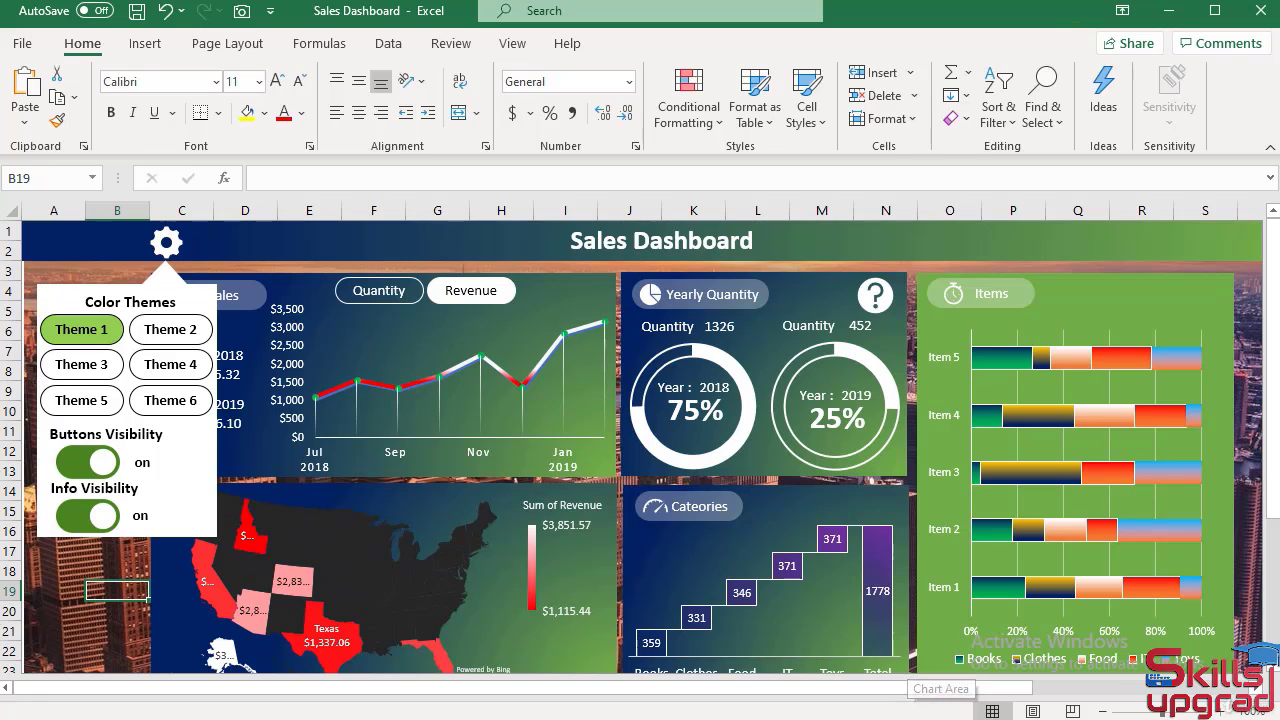
# - Collapse the ribbon and hide the formula bar to give the dashboard more room
pyautogui.click(1270, 153)
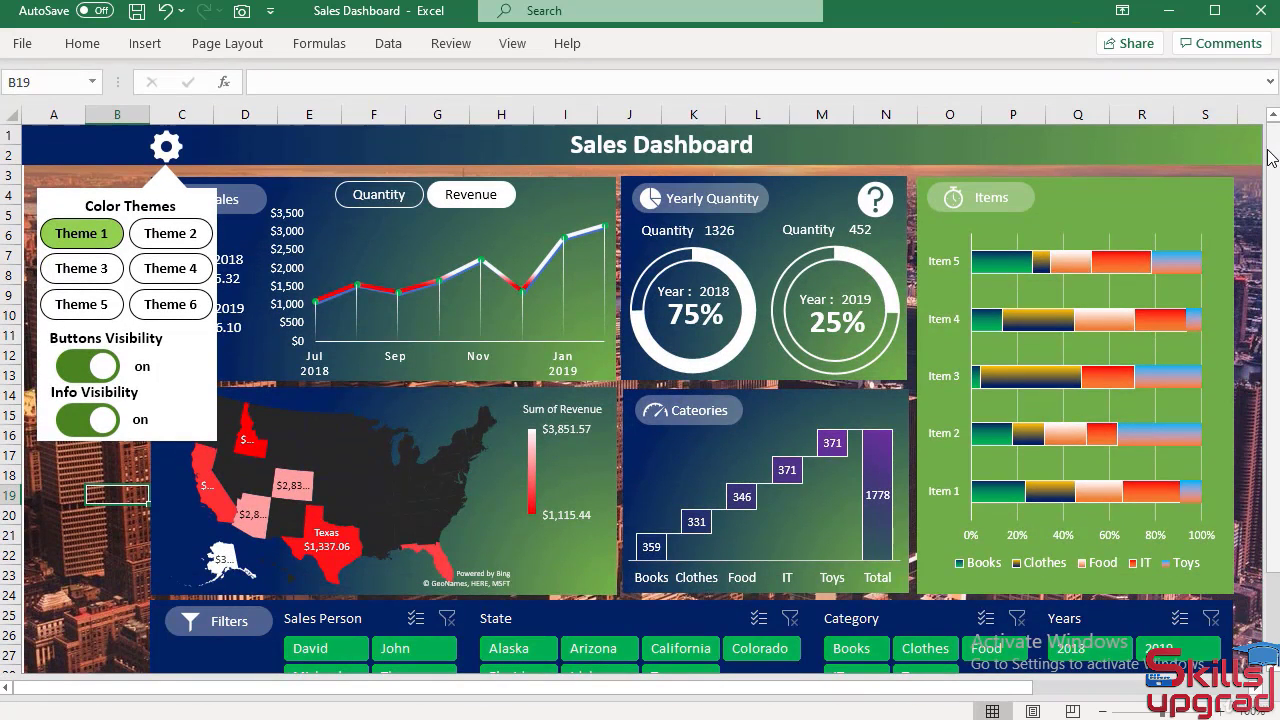
pyautogui.click(515, 45)
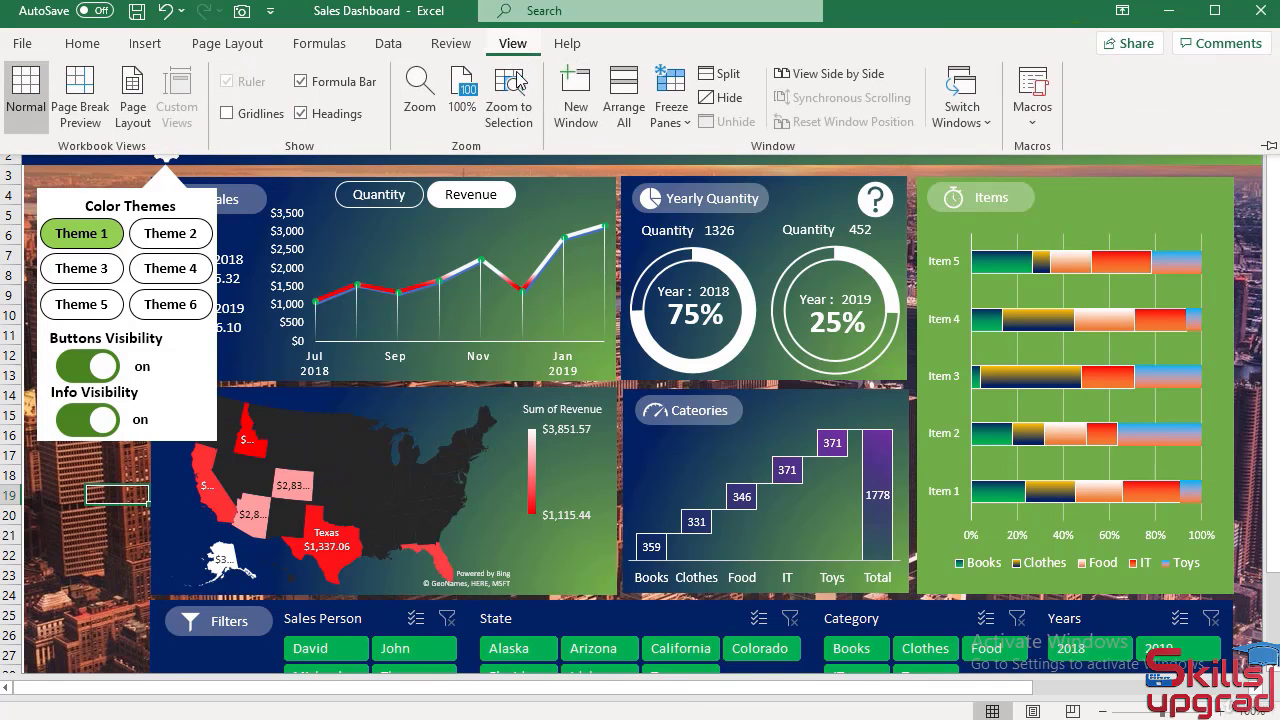
pyautogui.click(301, 83)
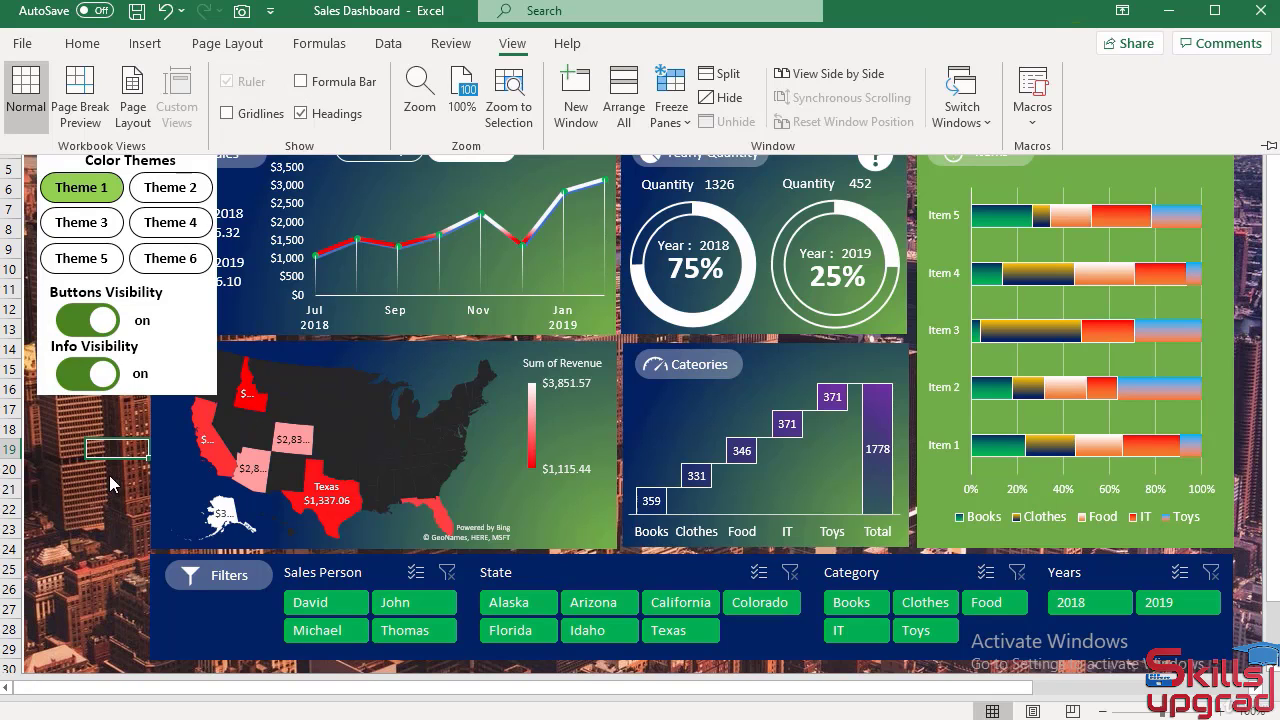
pyautogui.click(128, 446)
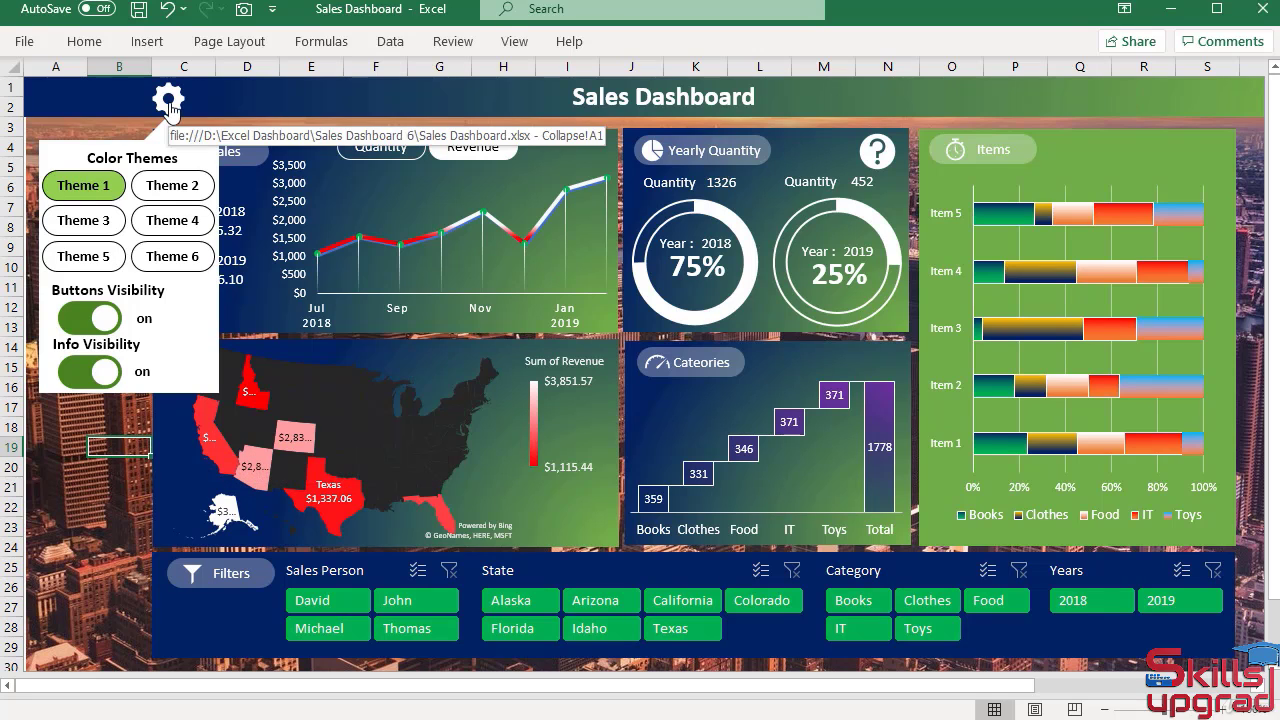
# - Test the dashboard's gear link by repeatedly hiding and showing the Color Themes settings panel
pyautogui.click(167, 101)
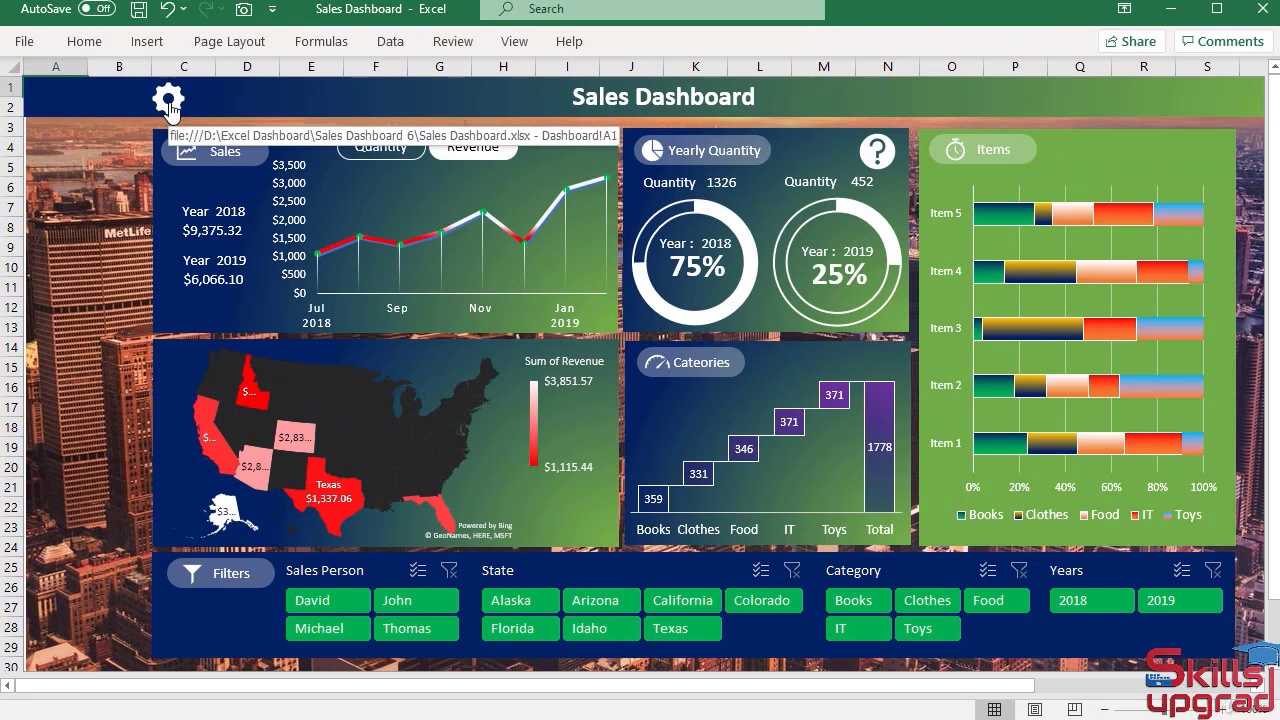
pyautogui.click(167, 101)
pyautogui.click(167, 101)
pyautogui.click(167, 101)
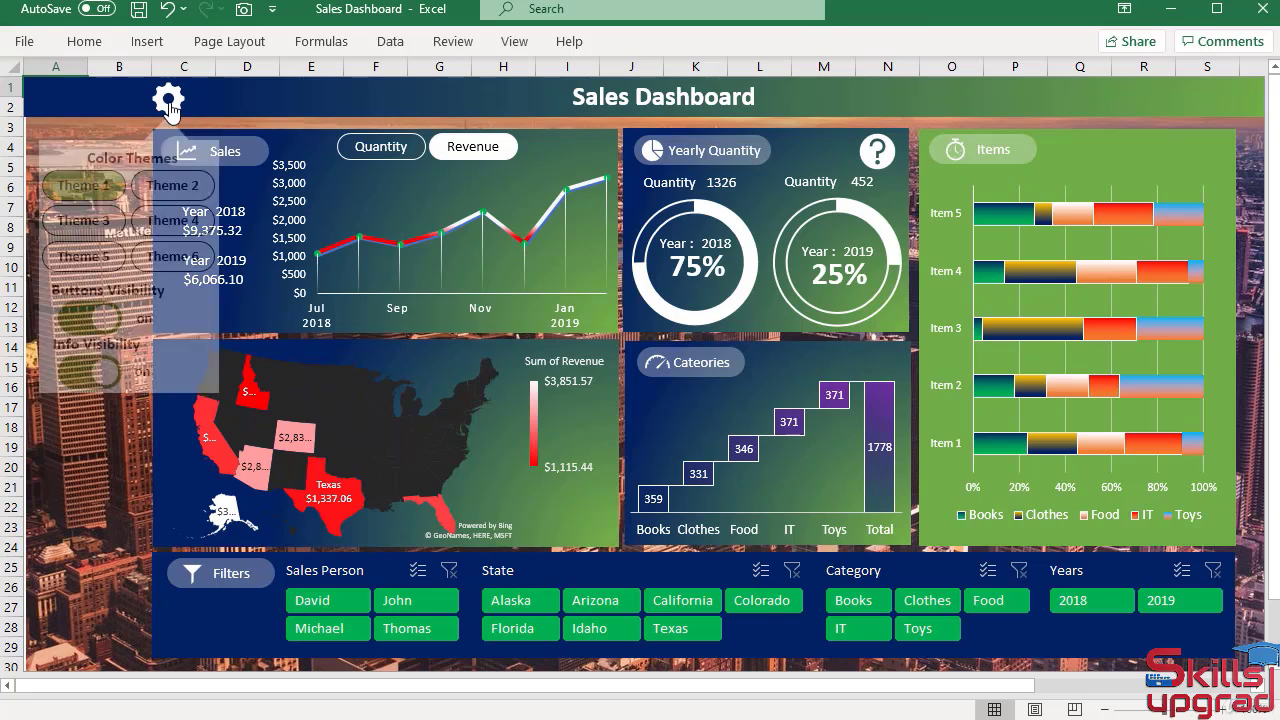
pyautogui.click(167, 101)
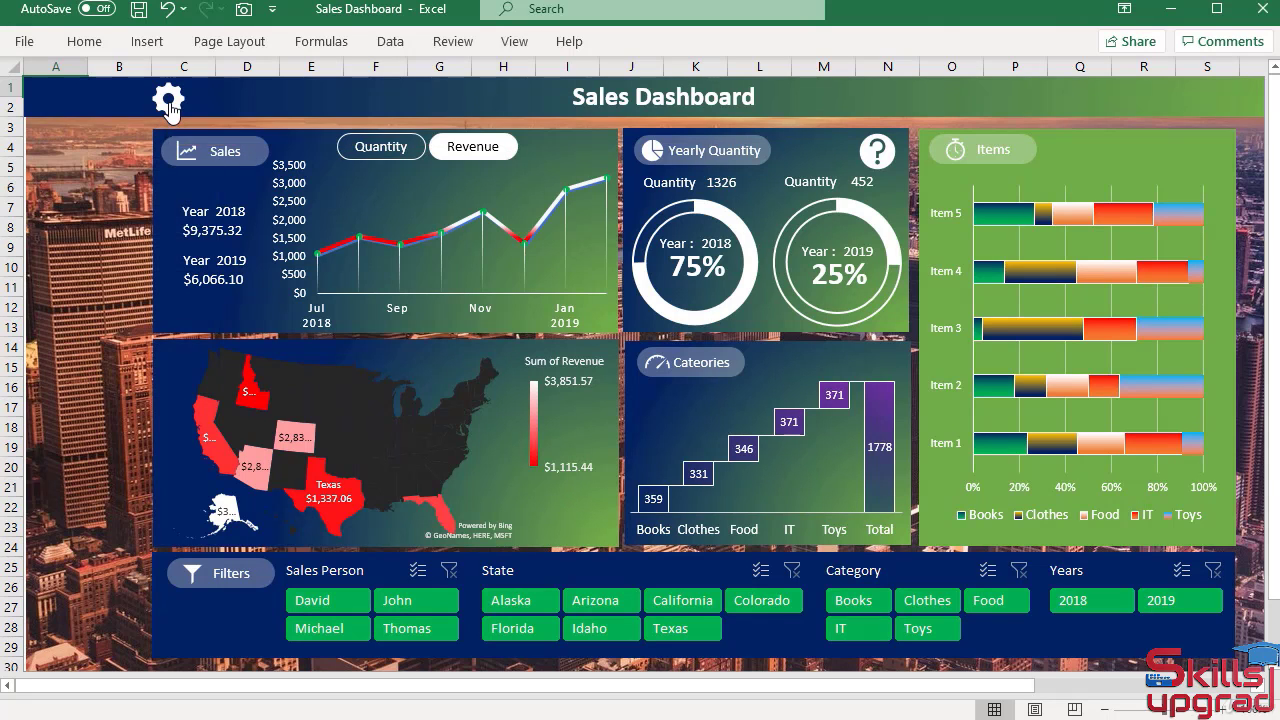
pyautogui.click(167, 101)
pyautogui.click(167, 101)
pyautogui.click(168, 103)
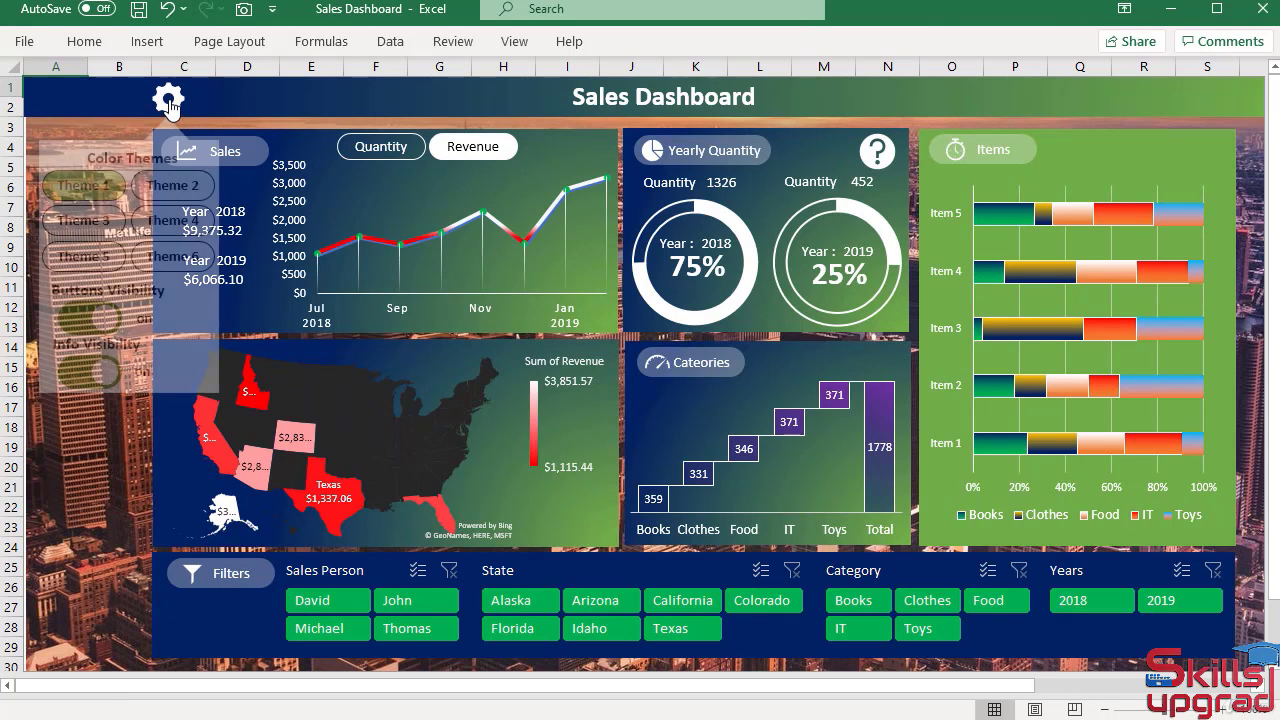
pyautogui.click(168, 103)
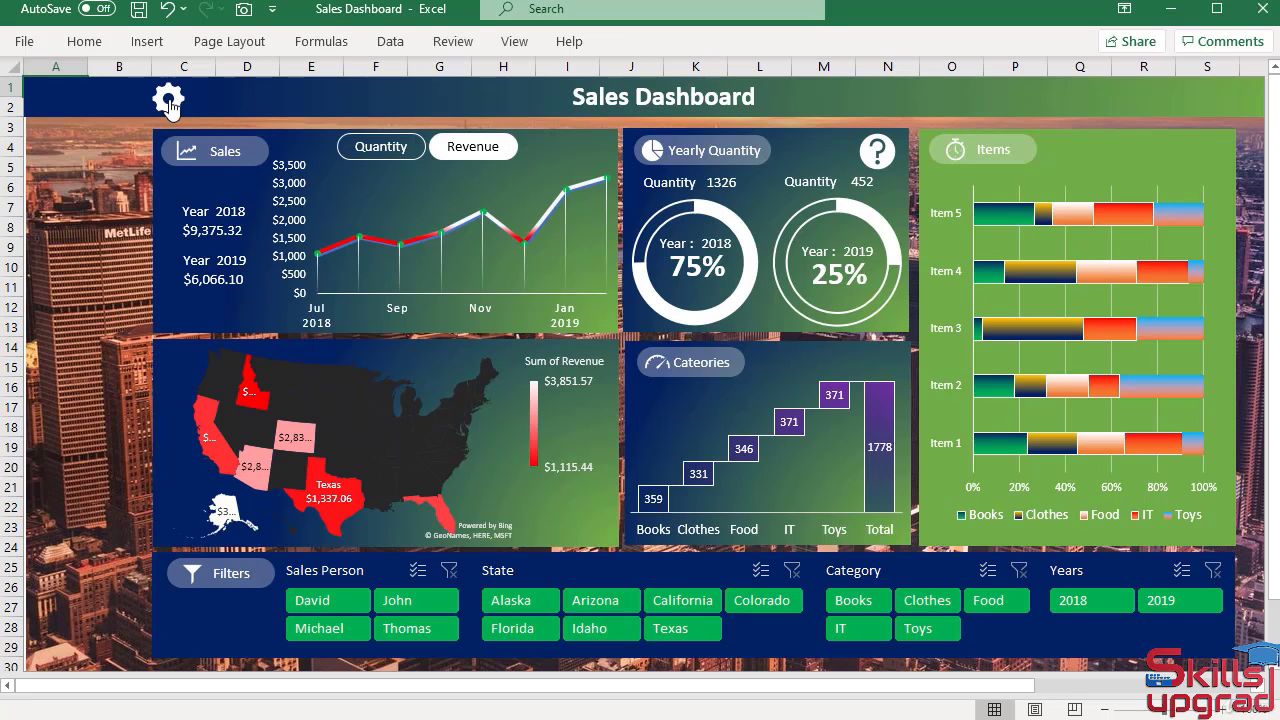
# - Test the Sales chart's Quantity and Revenue links by switching between the two views twice
pyautogui.click(386, 152)
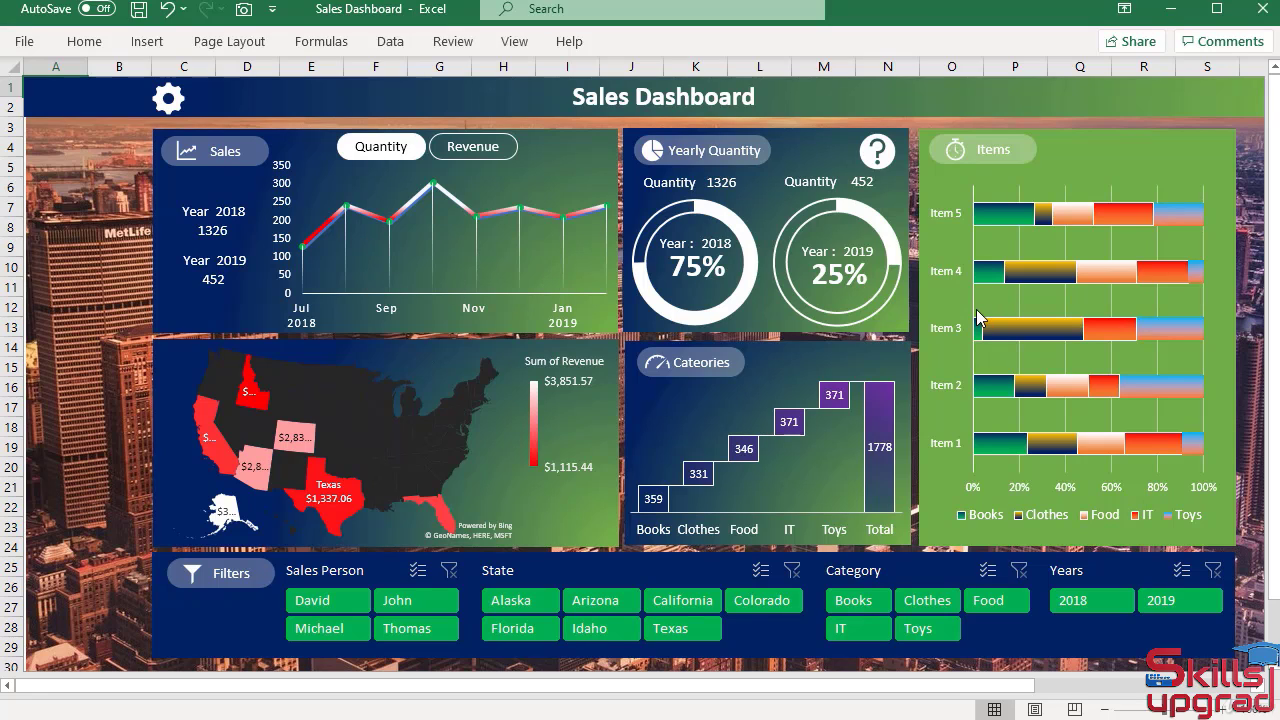
pyautogui.click(491, 152)
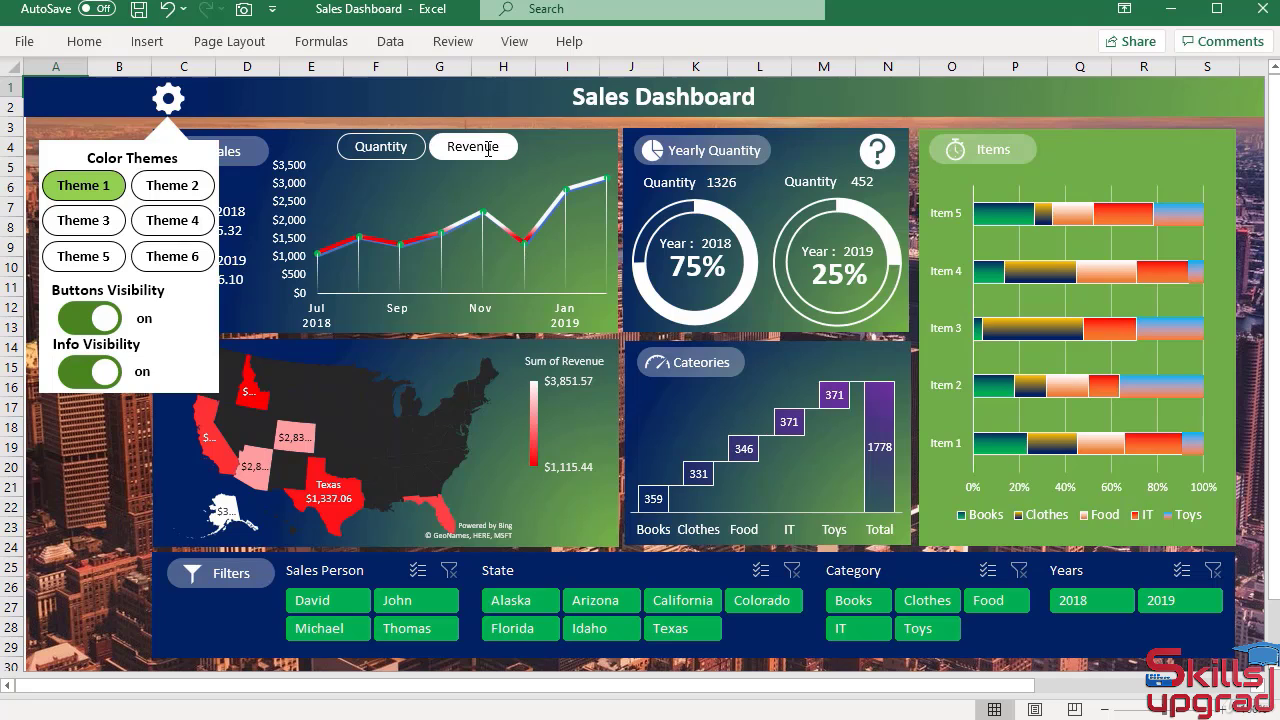
pyautogui.click(401, 151)
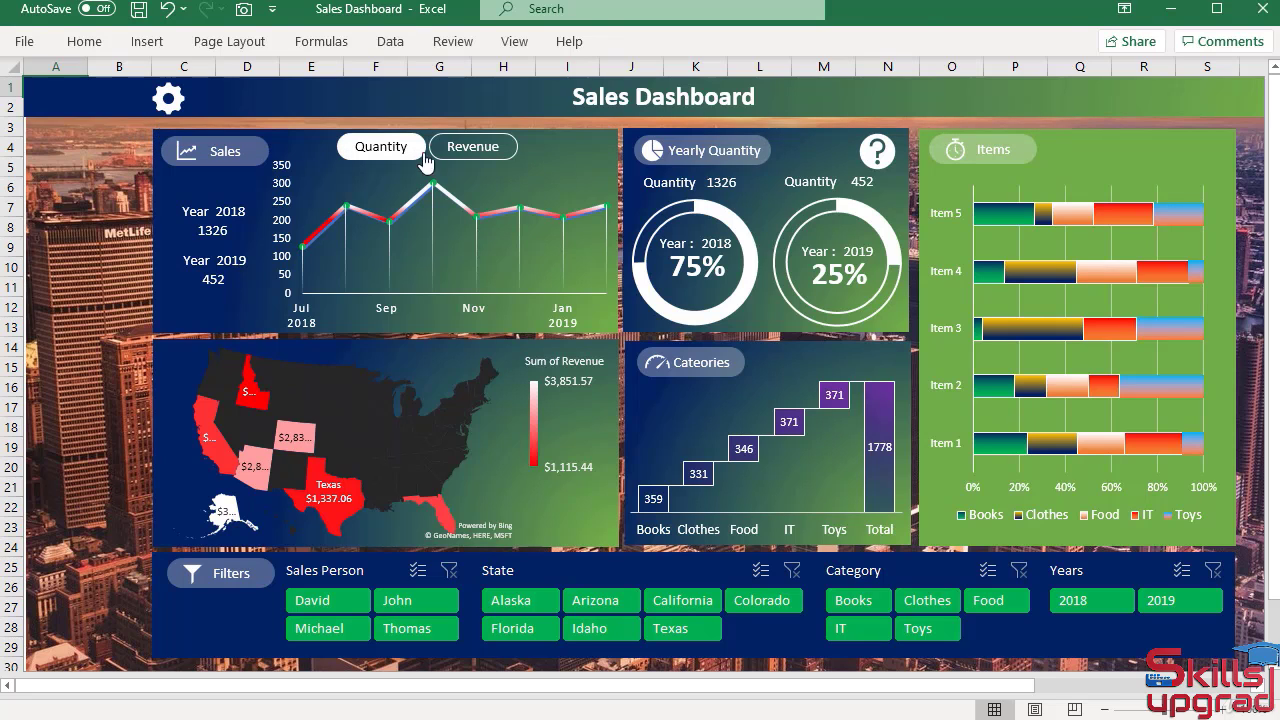
pyautogui.click(490, 150)
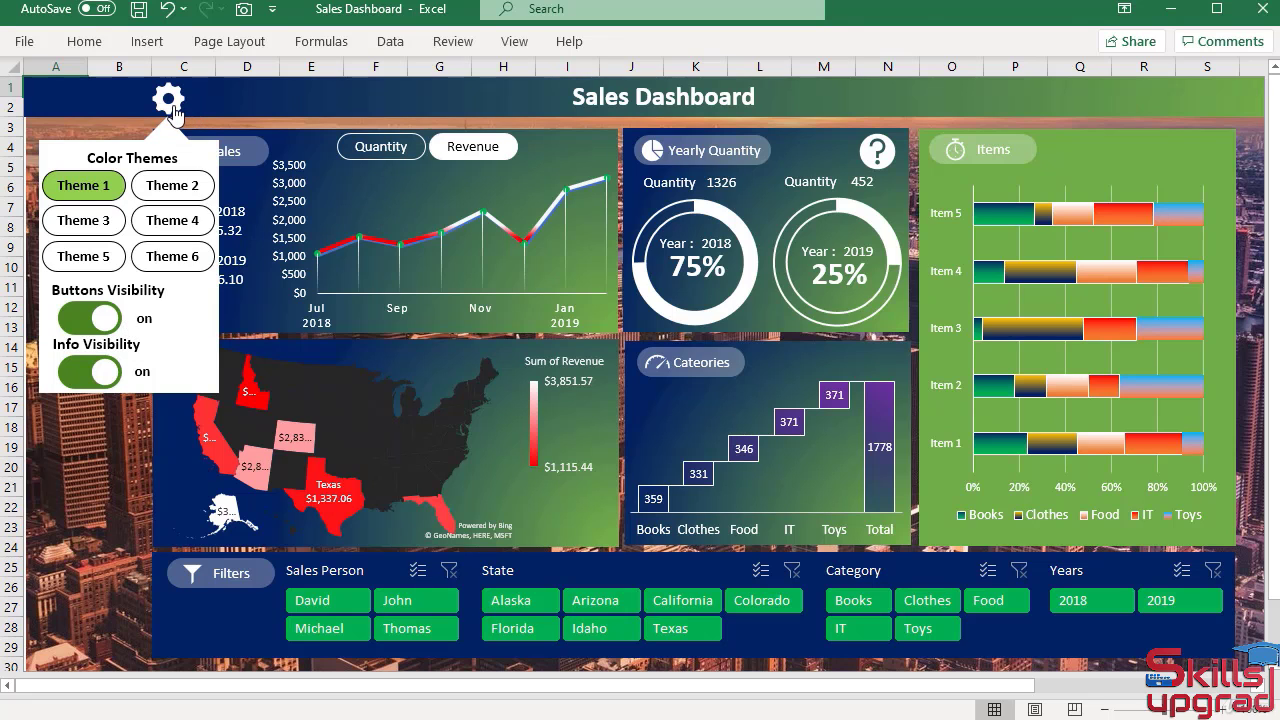
# - Turn the display of sheet tabs back on for the Sales Dashboard workbook in the advanced Excel options
pyautogui.click(24, 44)
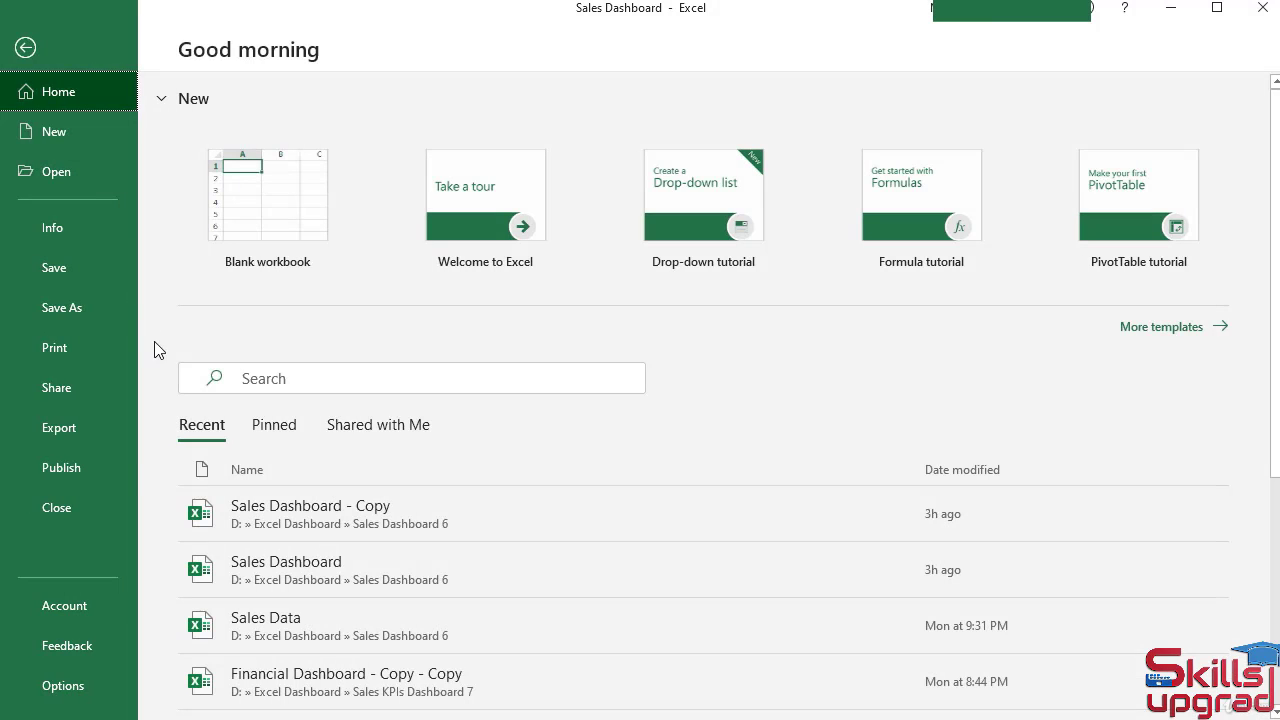
pyautogui.click(70, 686)
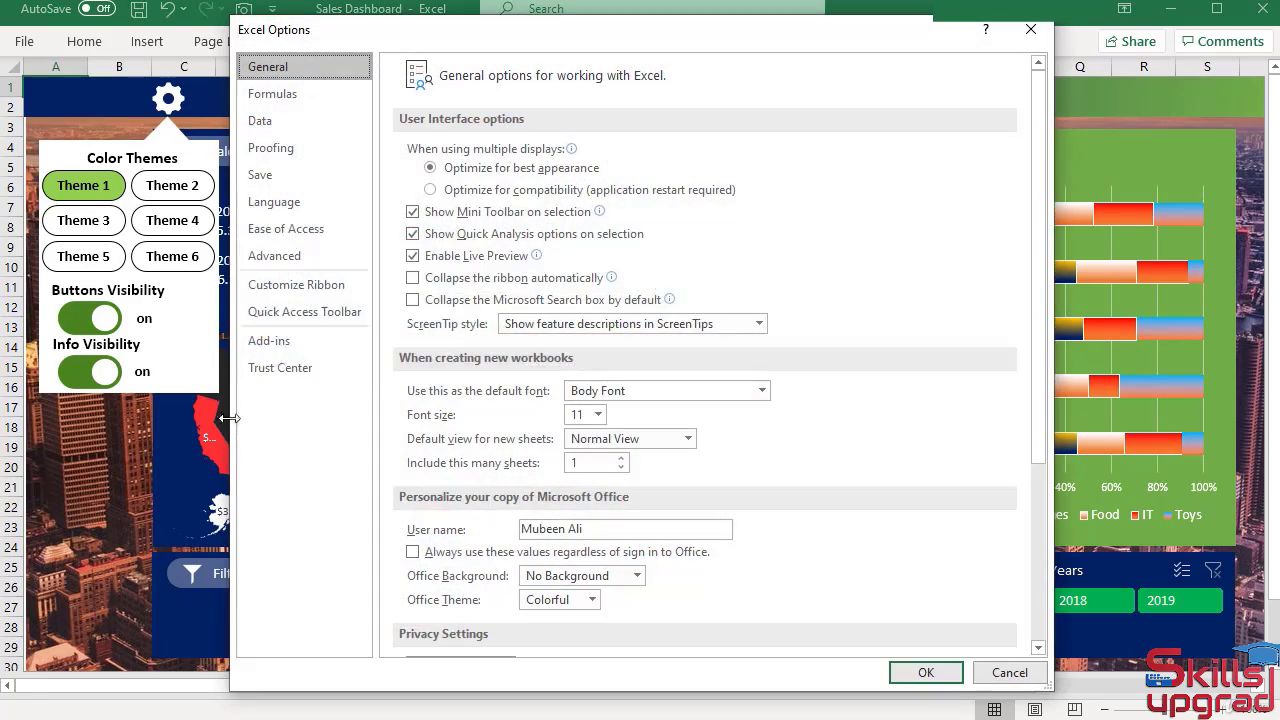
pyautogui.click(271, 258)
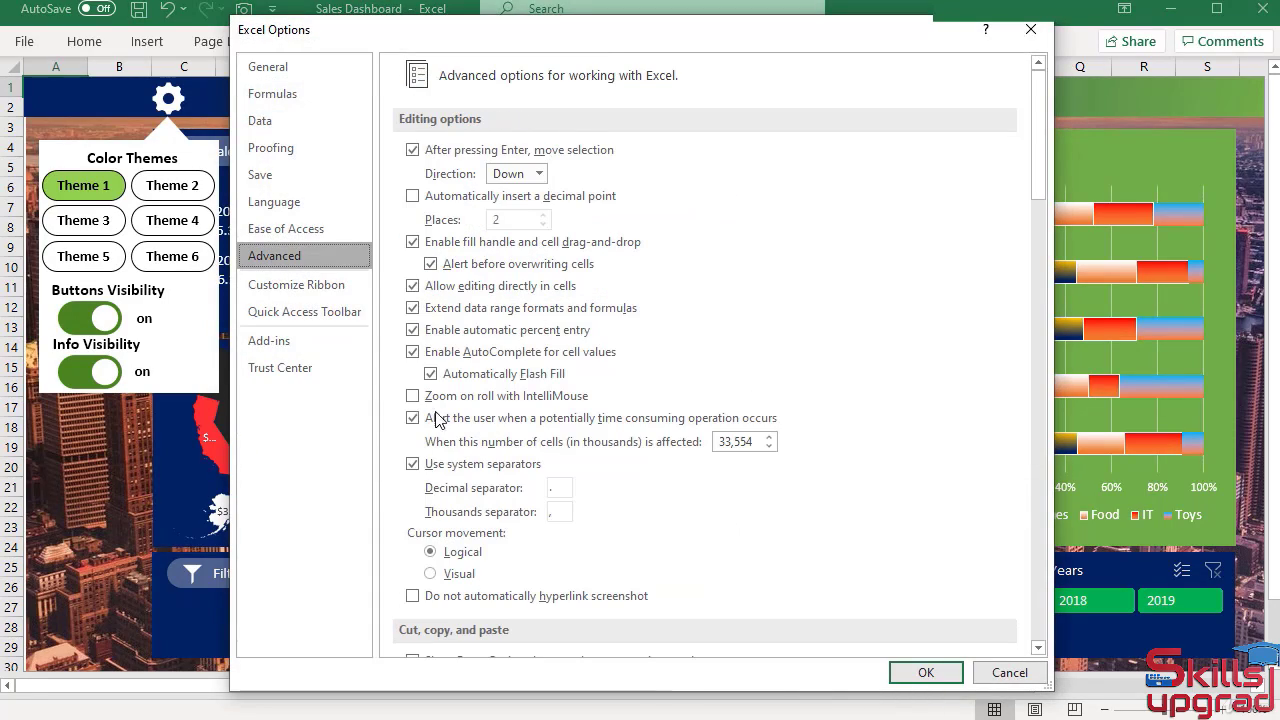
pyautogui.scroll(-5, 440, 400)
pyautogui.scroll(-15, 452, 408)
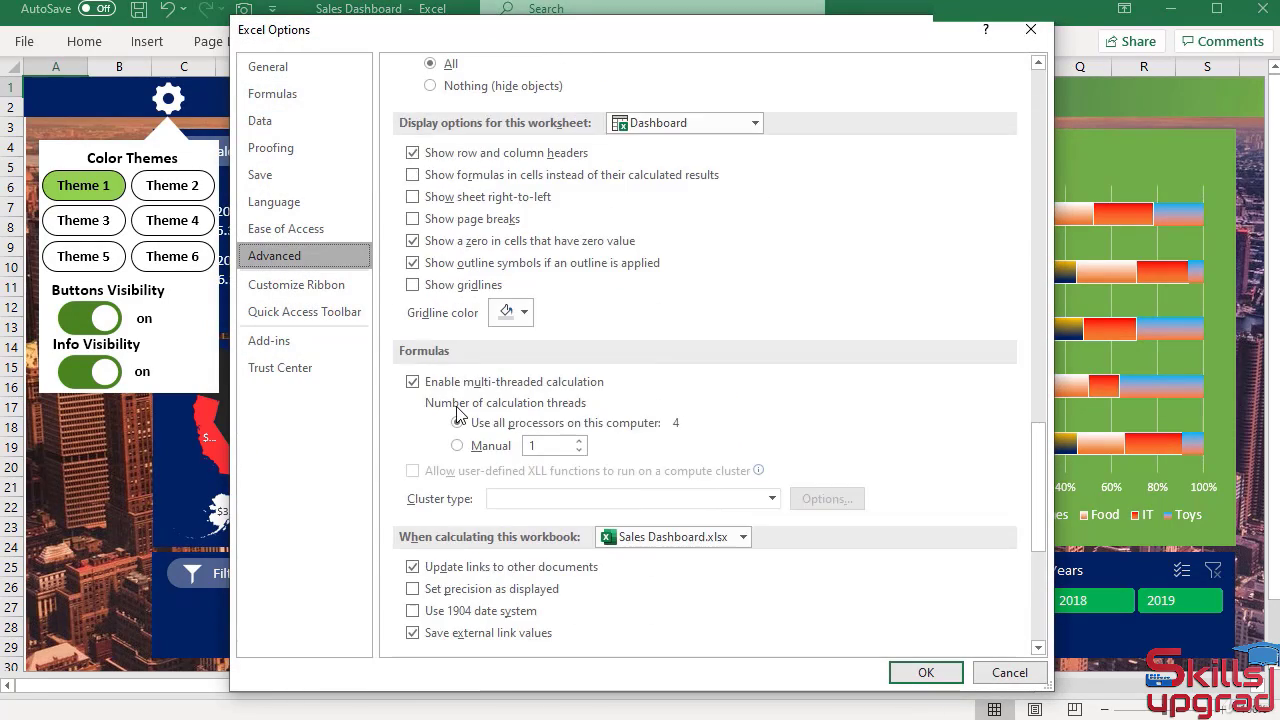
pyautogui.scroll(-5, 457, 411)
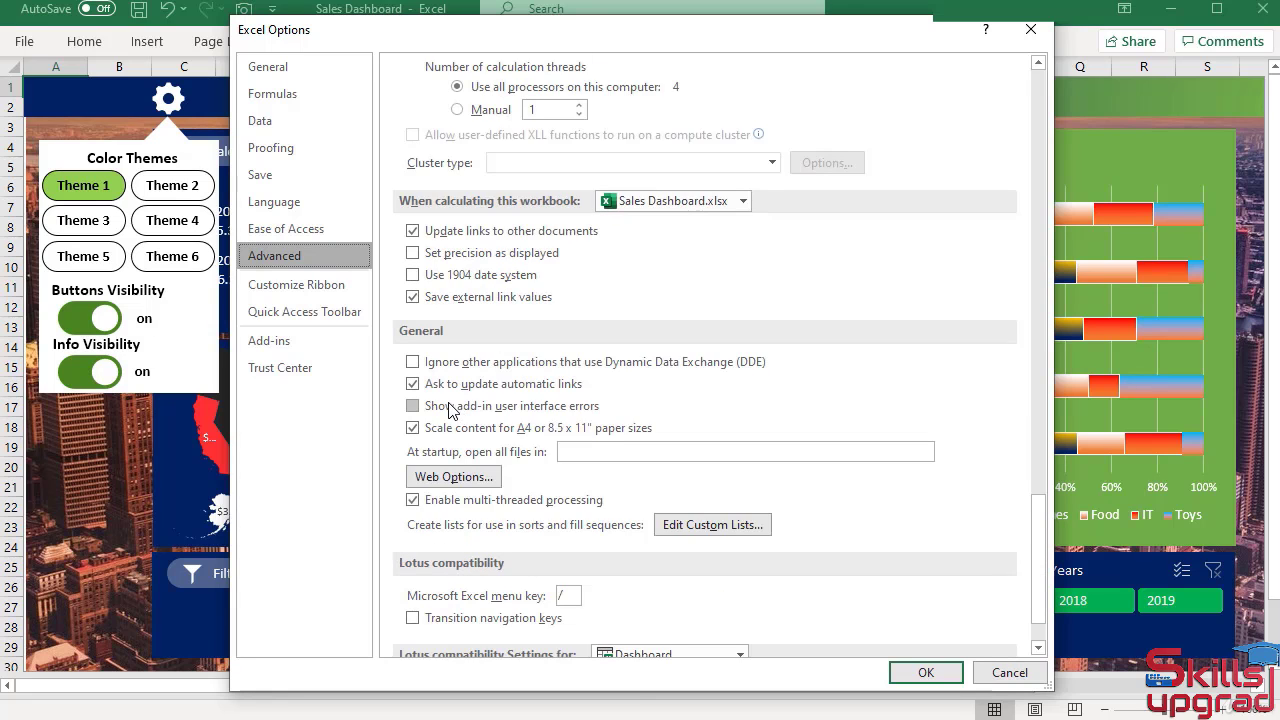
pyautogui.scroll(-3, 420, 446)
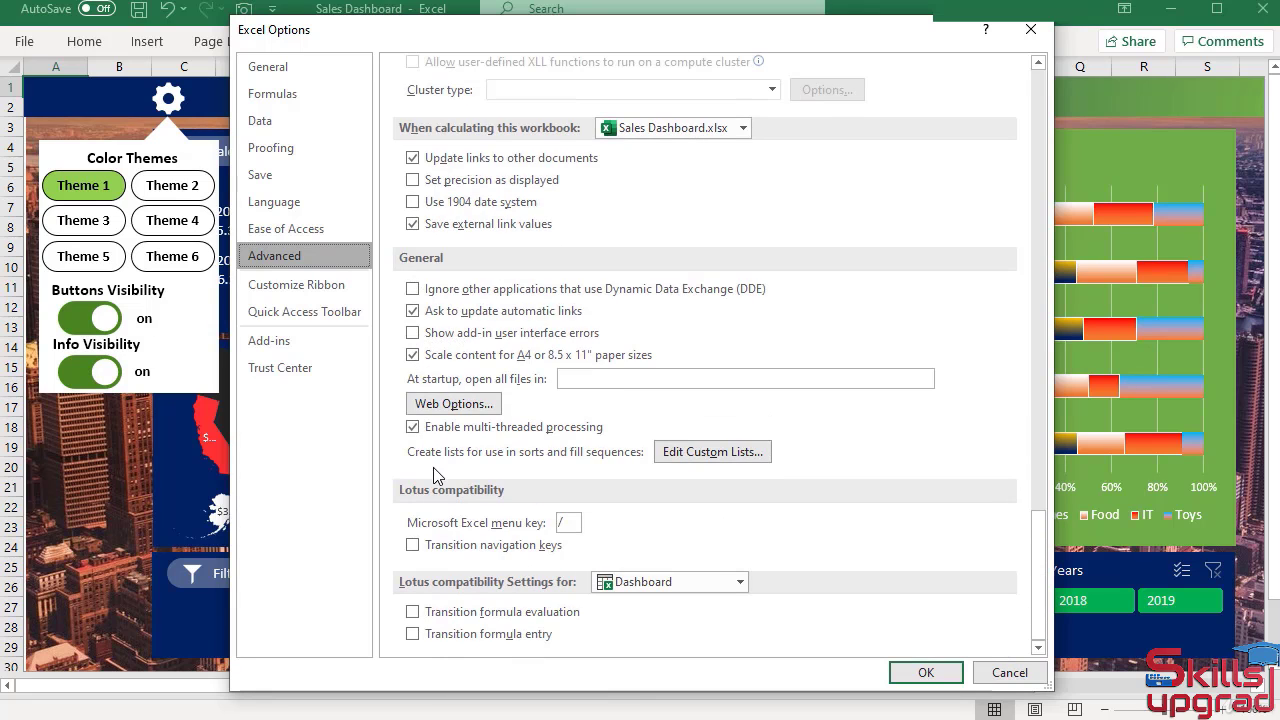
pyautogui.scroll(8, 436, 470)
pyautogui.scroll(8, 437, 475)
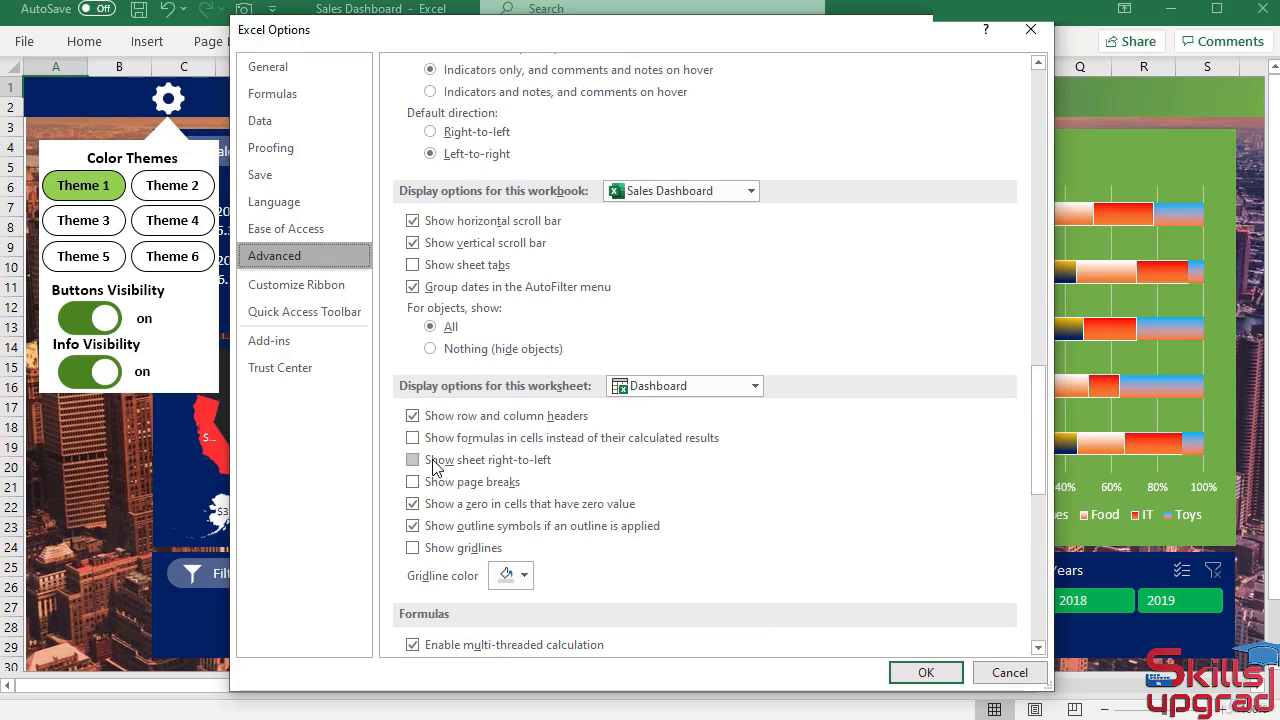
pyautogui.click(418, 275)
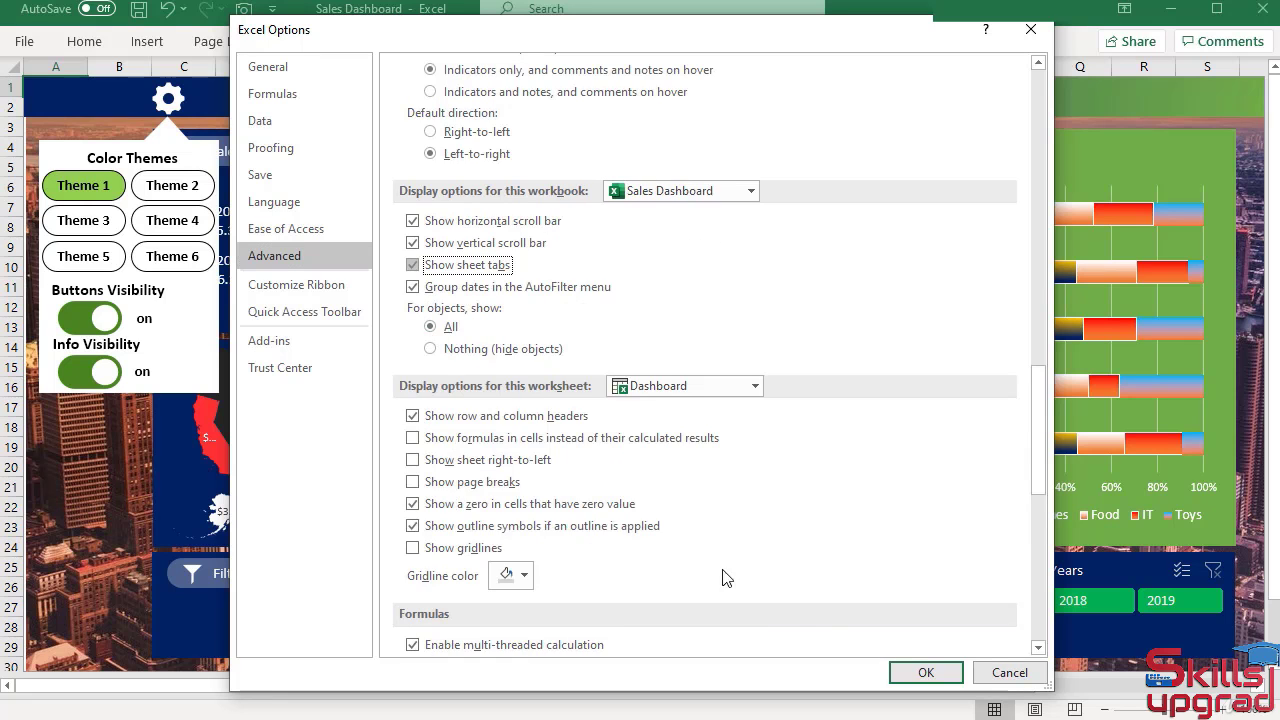
pyautogui.click(906, 673)
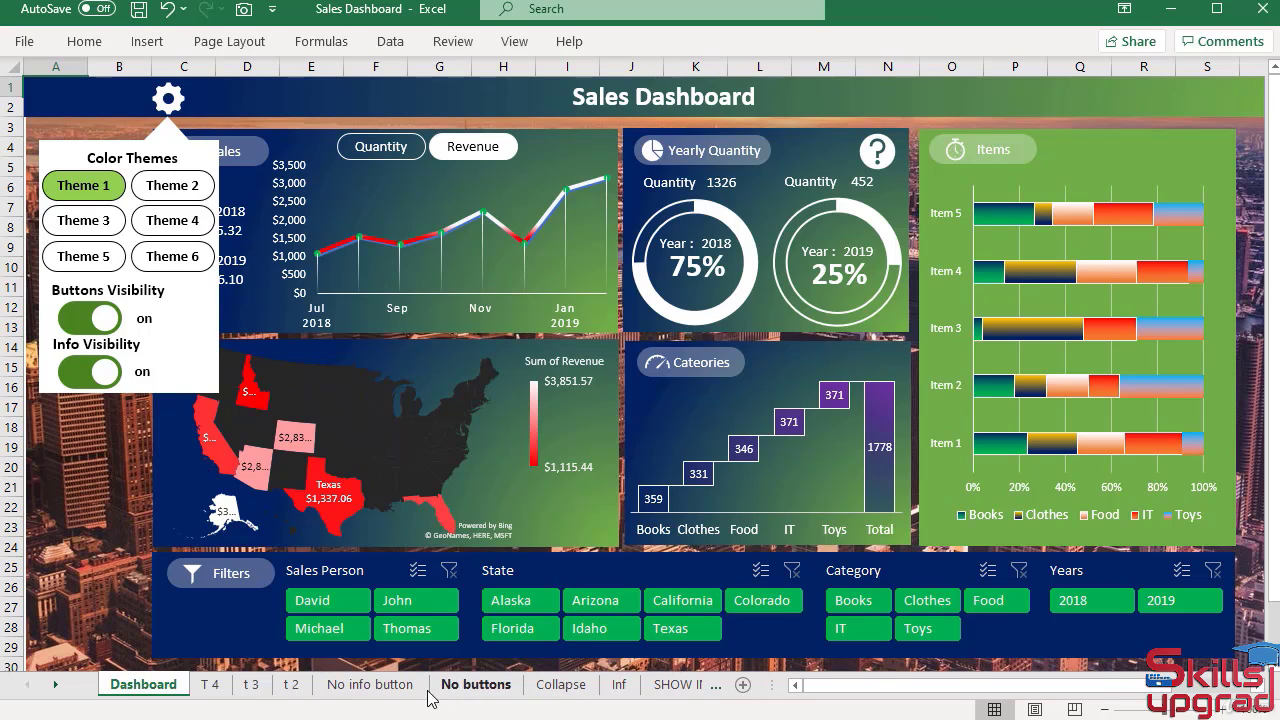
# - On the Quantity sheet, edit the Revenue button's hyperlink to point to cell A1 of the Collapse sheet
pyautogui.click(56, 685)
pyautogui.click(56, 685)
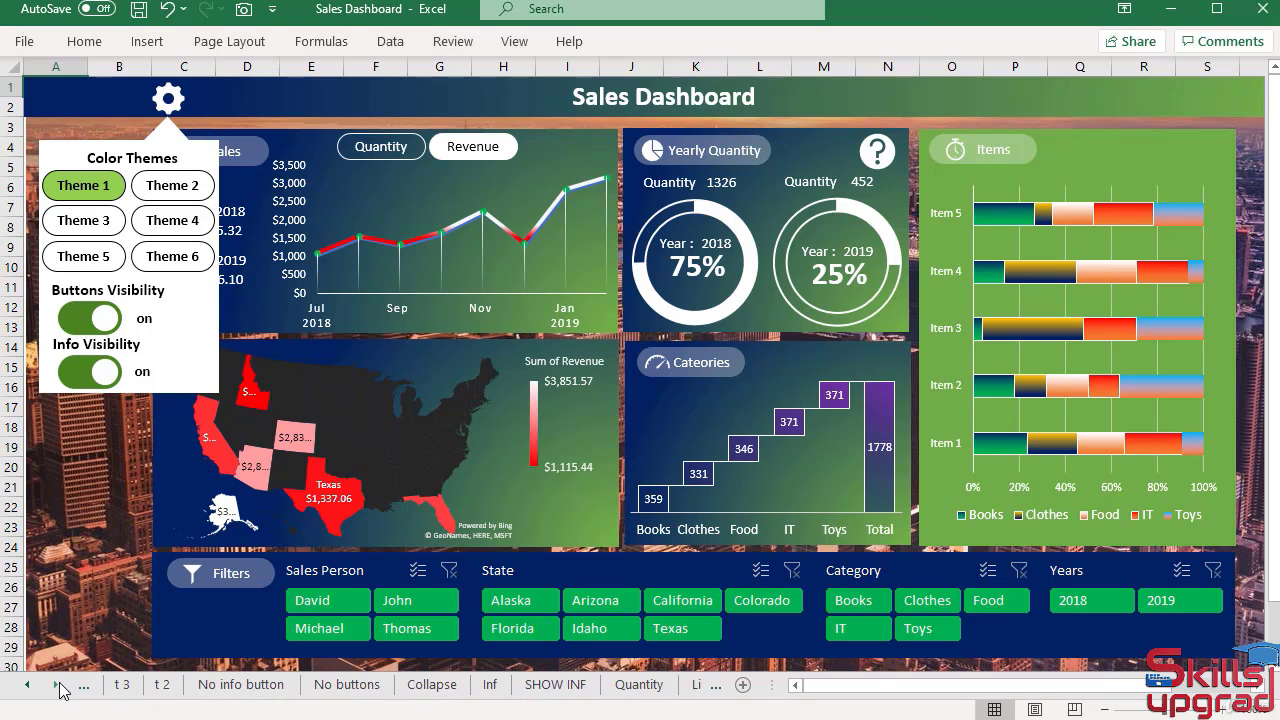
pyautogui.click(620, 686)
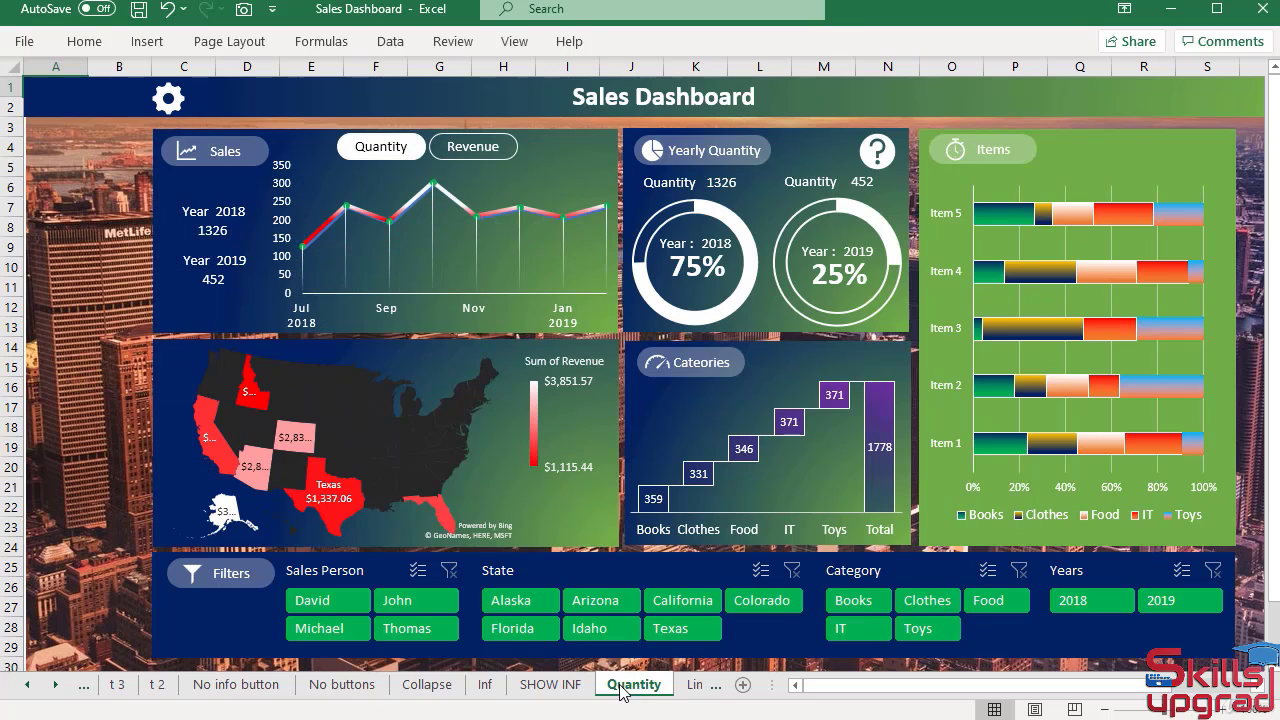
pyautogui.rightClick(474, 148)
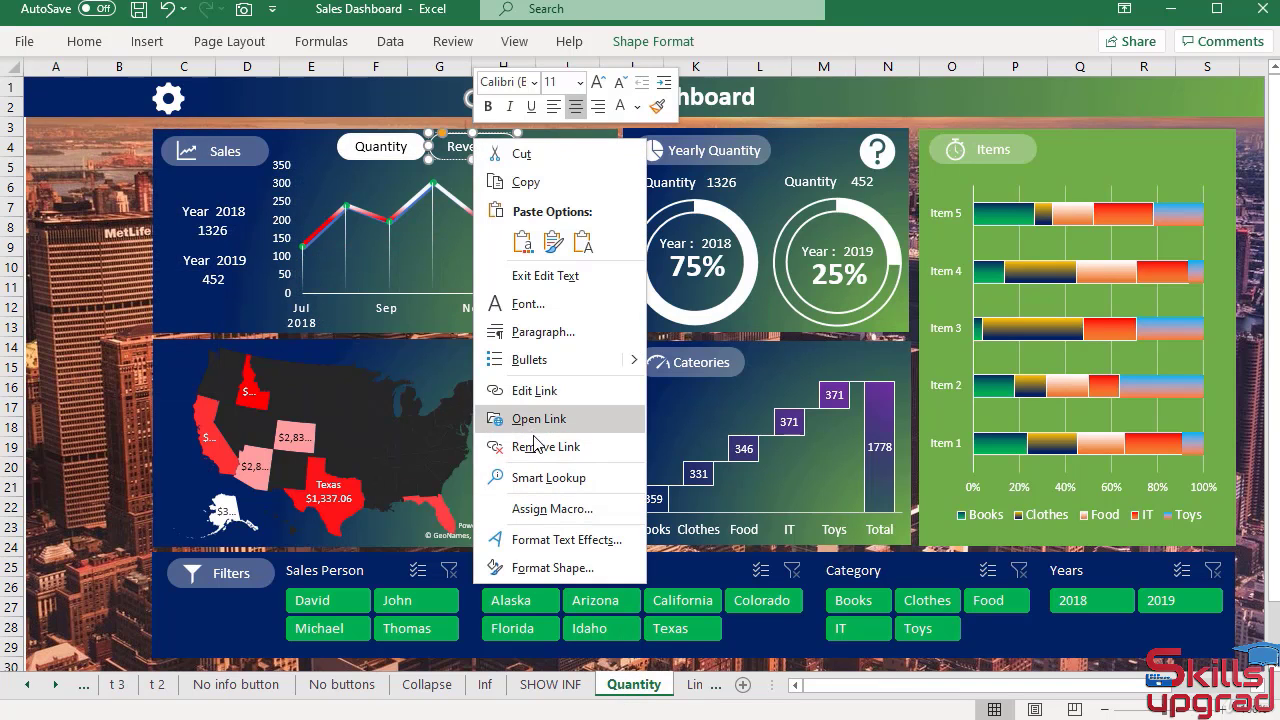
pyautogui.click(528, 391)
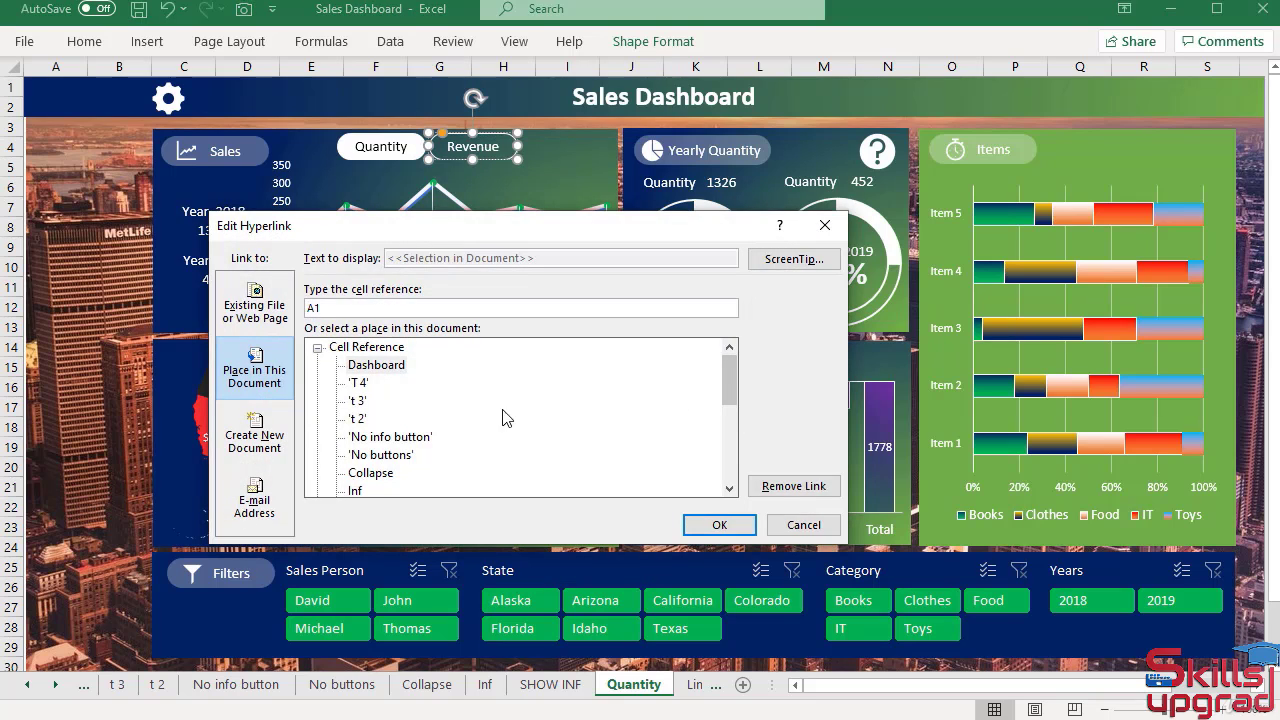
pyautogui.scroll(-2, 474, 429)
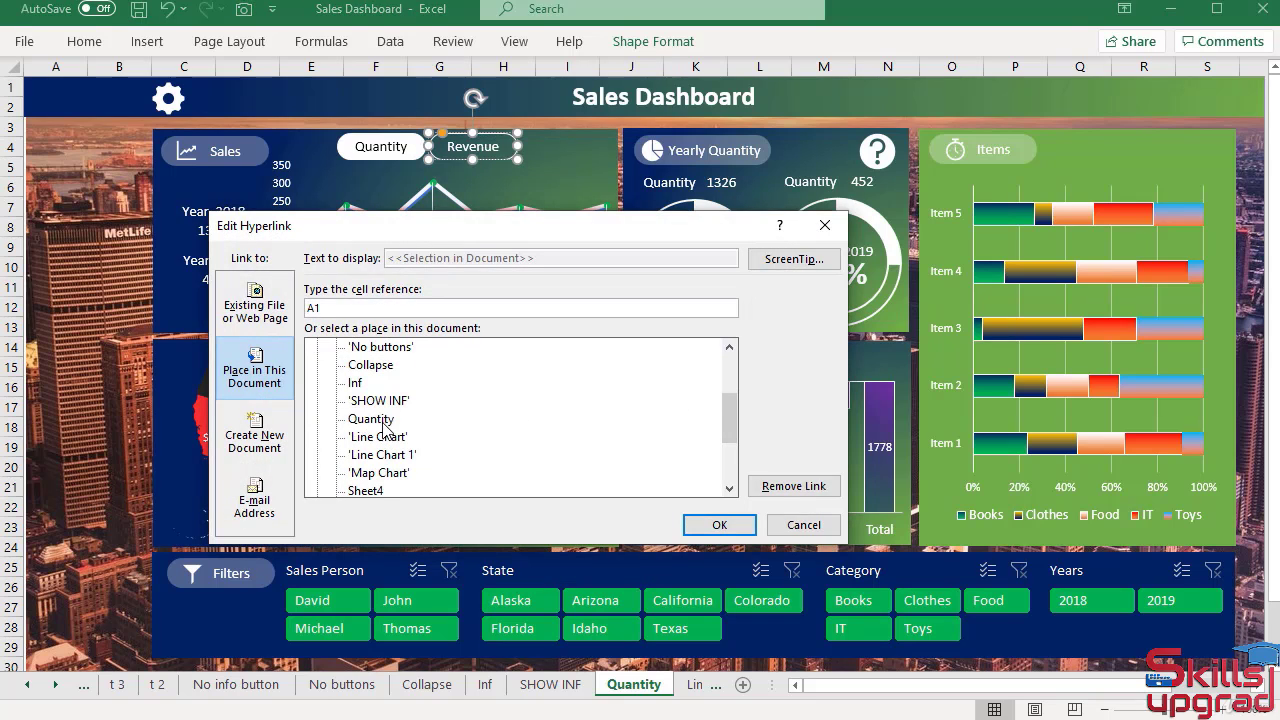
pyautogui.scroll(1, 385, 428)
pyautogui.click(372, 419)
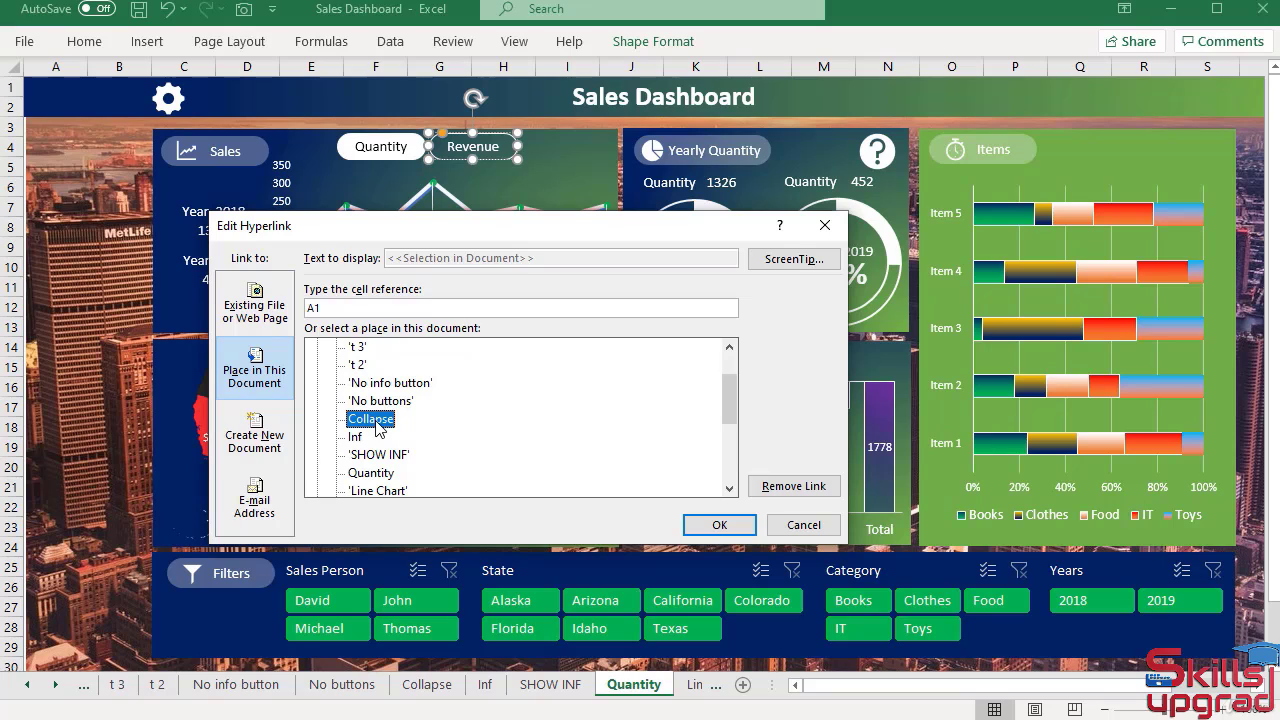
pyautogui.click(692, 528)
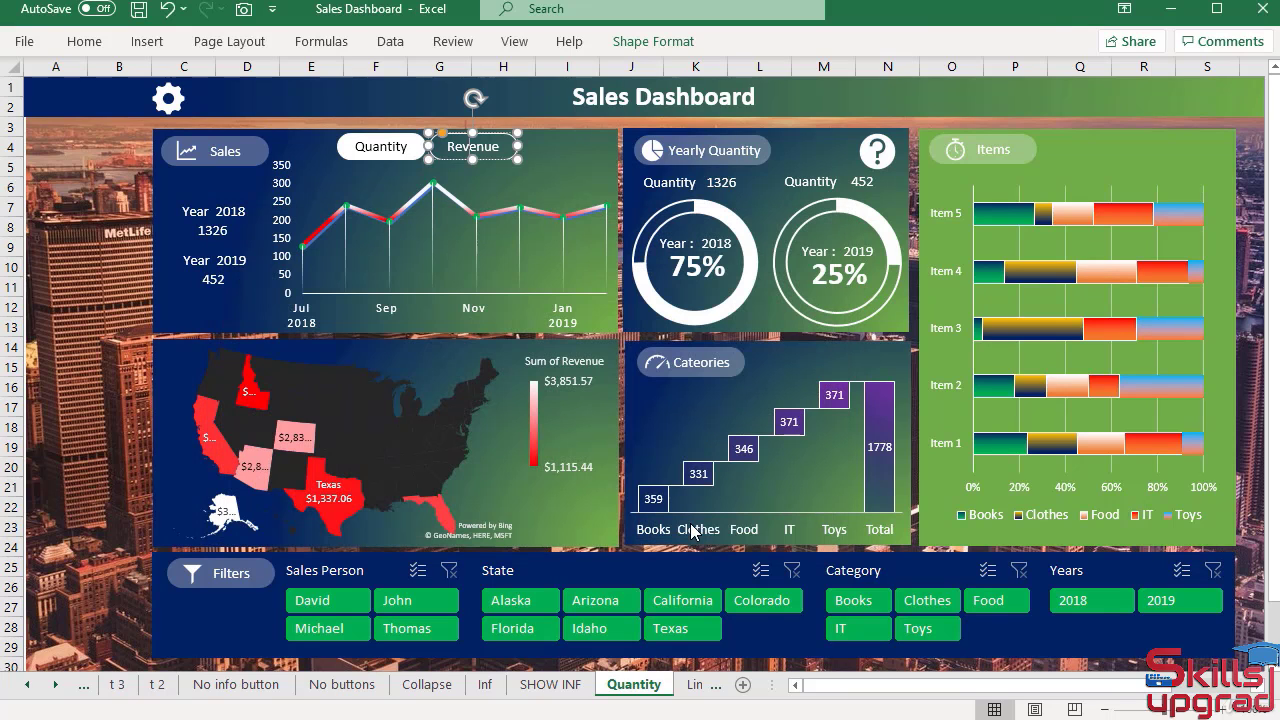
# - Return to the Dashboard sheet and follow the gear link to collapse the settings panel
pyautogui.click(27, 685)
pyautogui.click(27, 685)
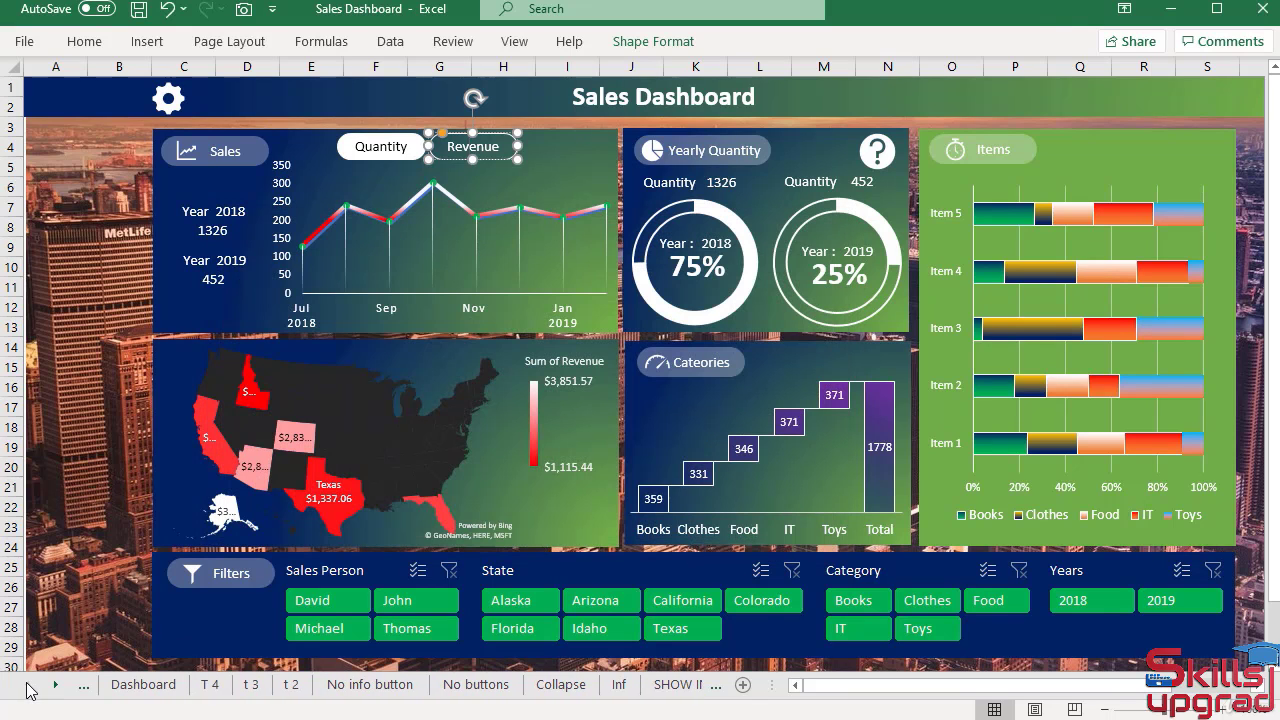
pyautogui.click(172, 688)
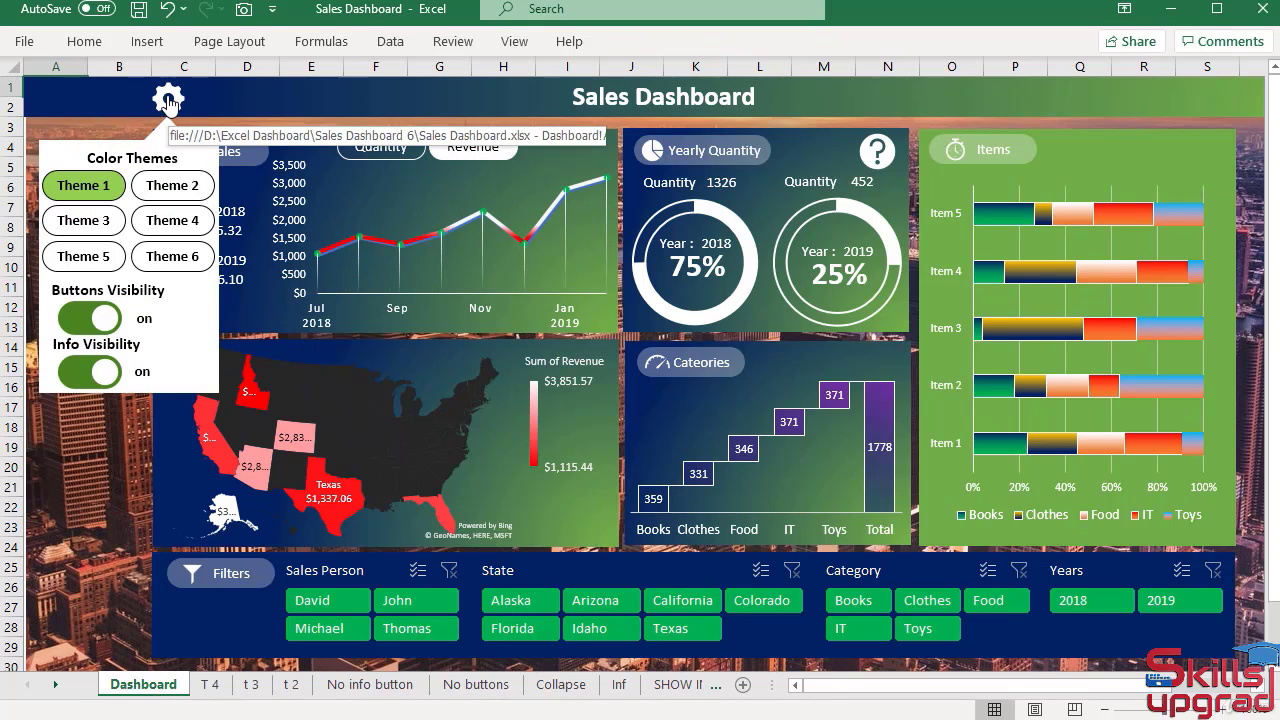
pyautogui.click(168, 101)
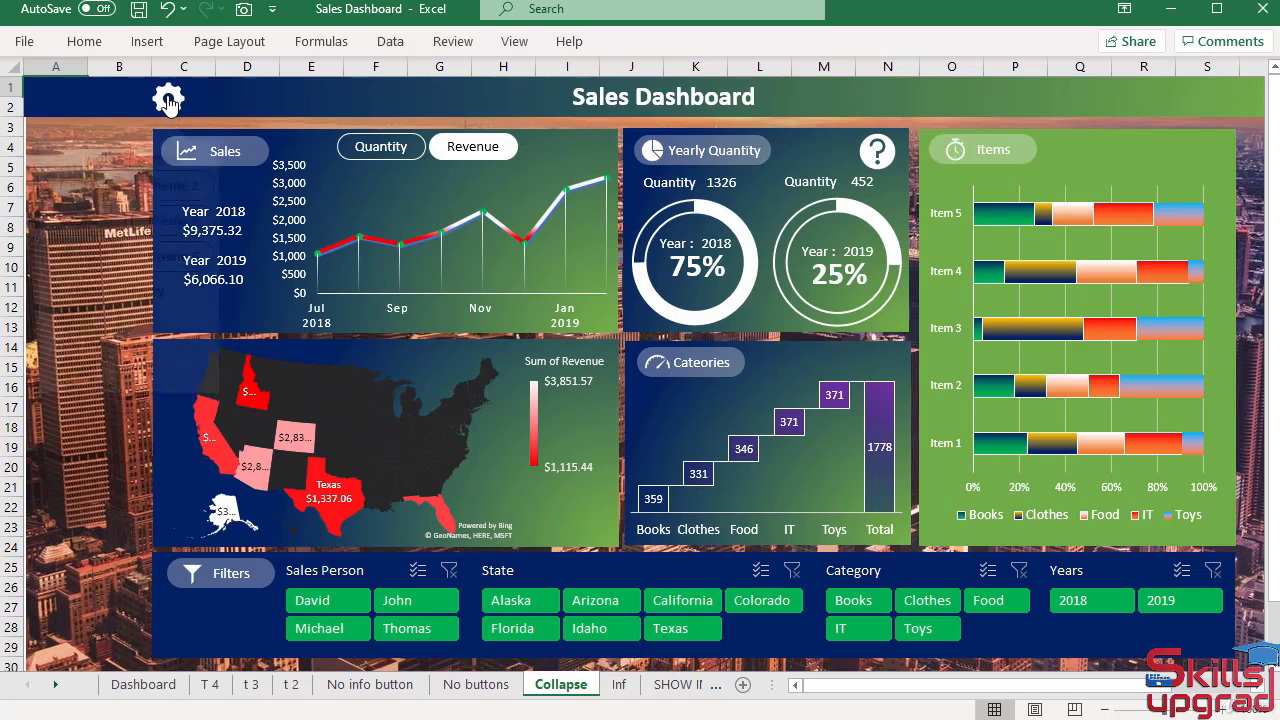
# - Test the Sales chart's Quantity and Revenue links by switching back and forth between both views several times, ending on Revenue
pyautogui.click(404, 146)
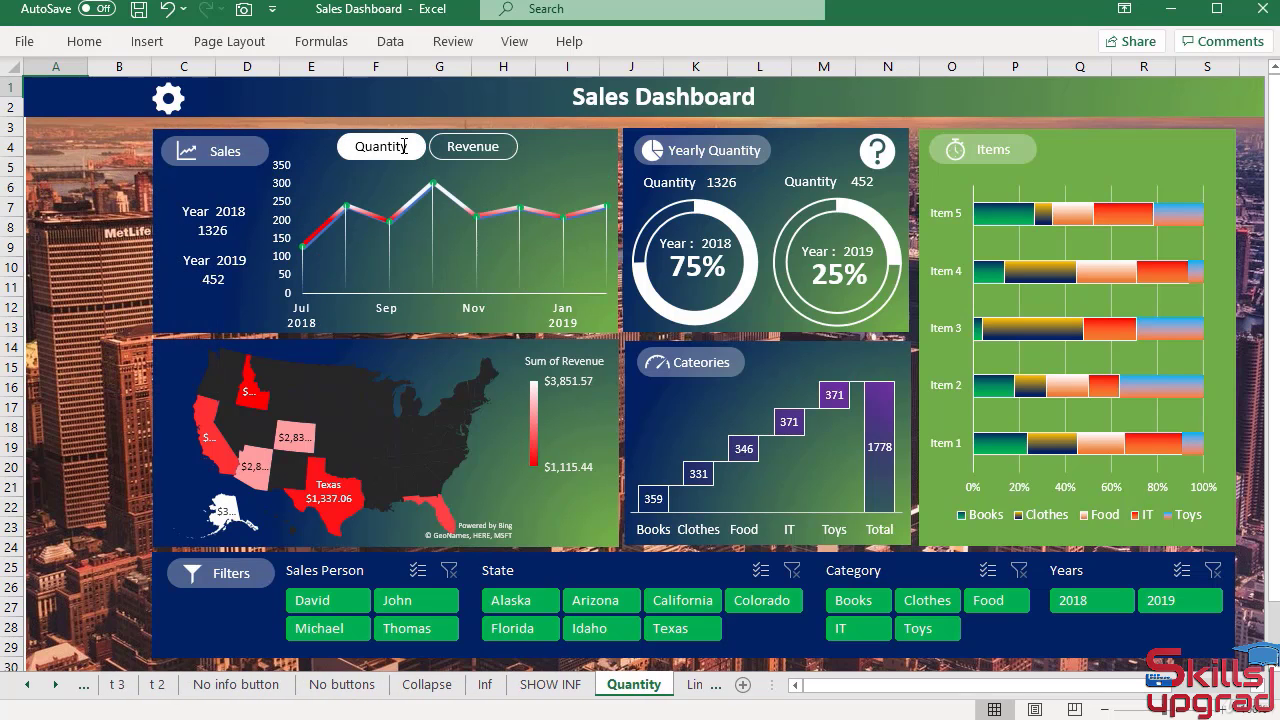
pyautogui.click(472, 150)
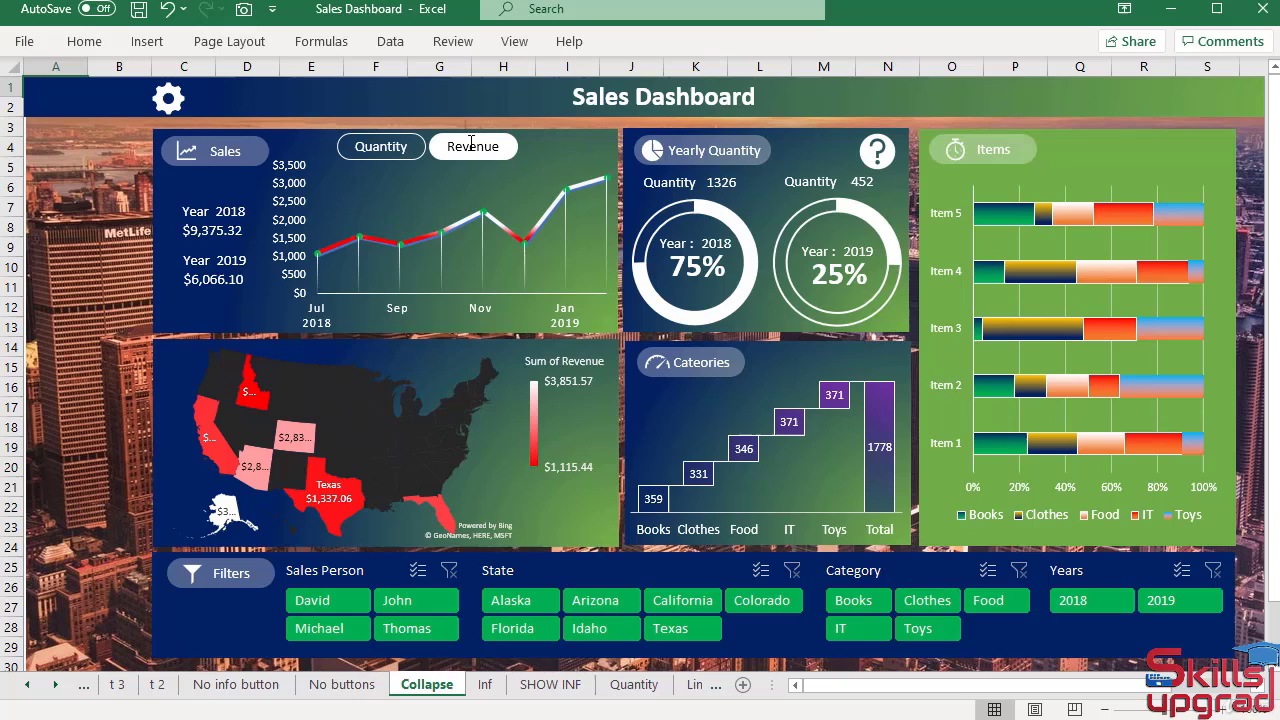
pyautogui.click(393, 150)
pyautogui.click(460, 148)
pyautogui.click(345, 148)
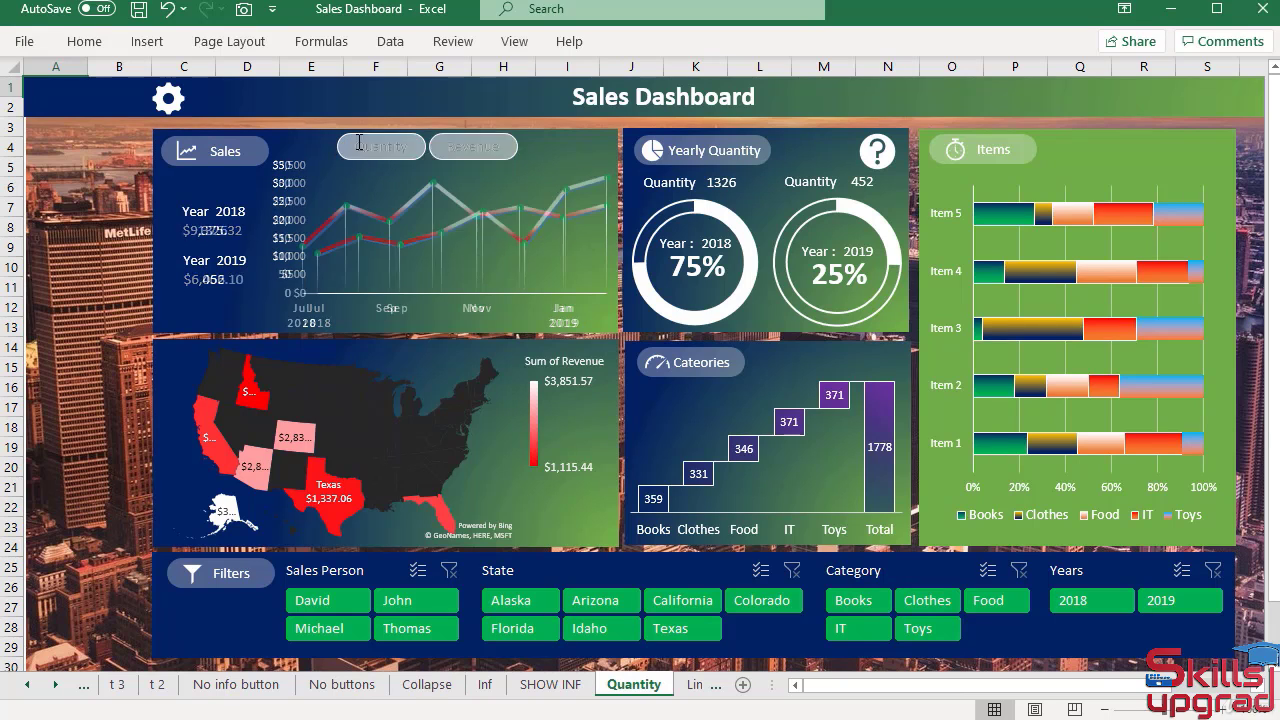
pyautogui.click(455, 148)
pyautogui.click(400, 150)
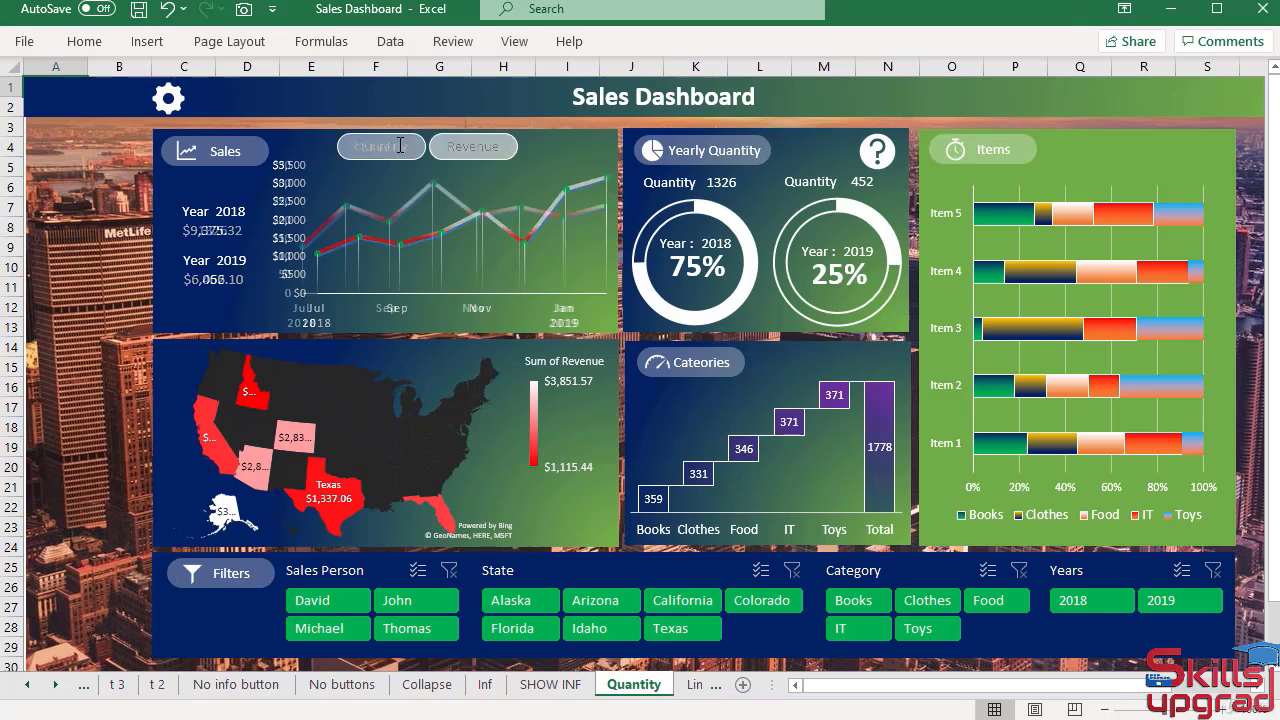
pyautogui.click(478, 150)
pyautogui.click(352, 148)
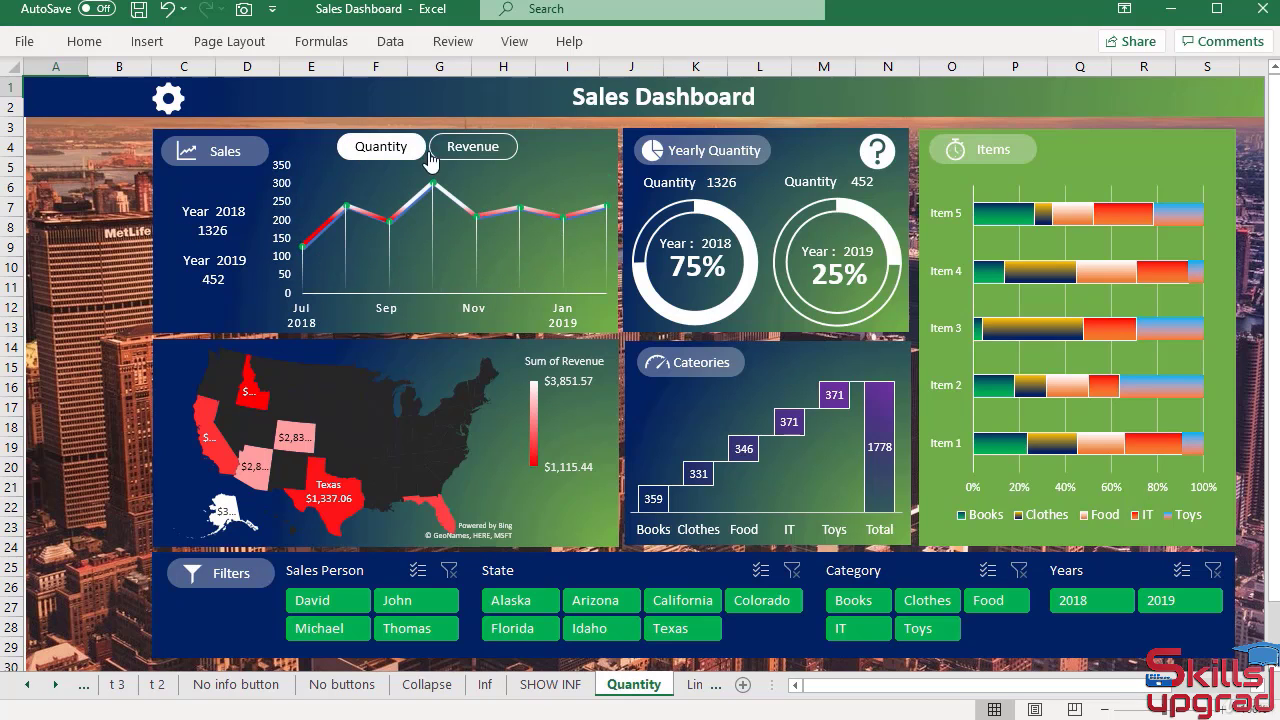
pyautogui.click(508, 149)
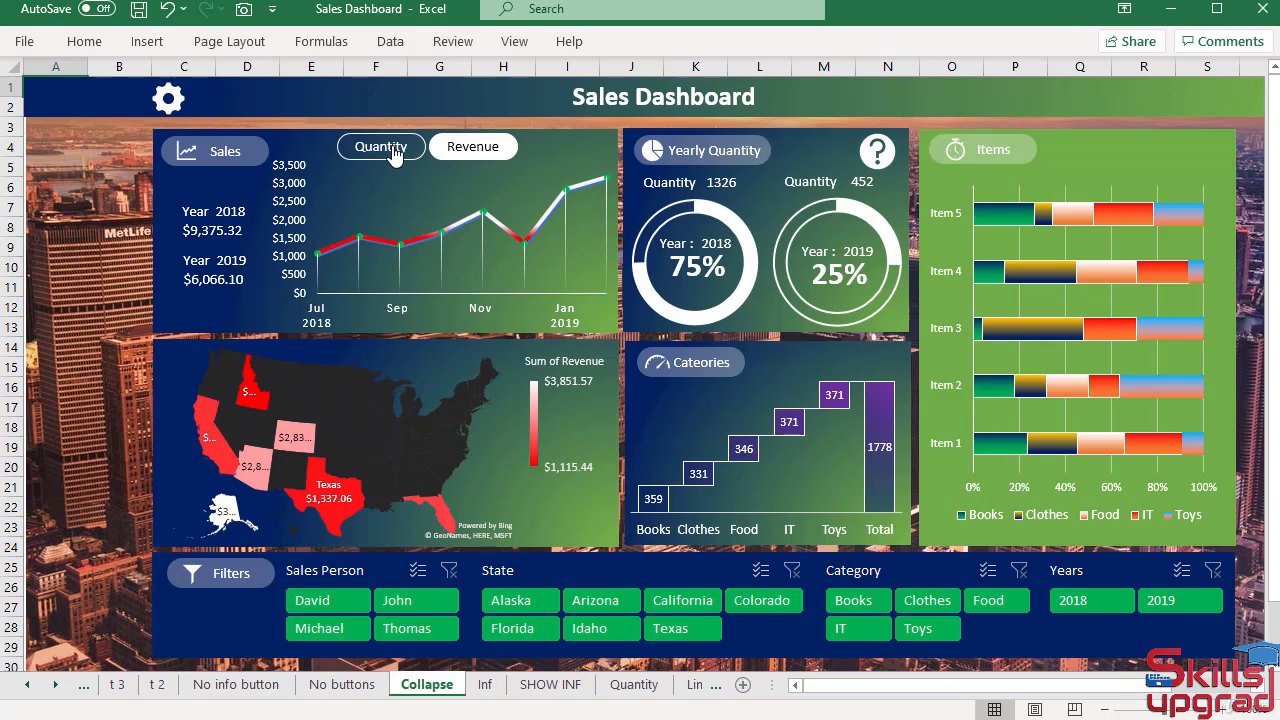
# - Test the Yearly Quantity question mark link by opening and closing its callout, and collapse the settings panel with the gear
pyautogui.click(880, 157)
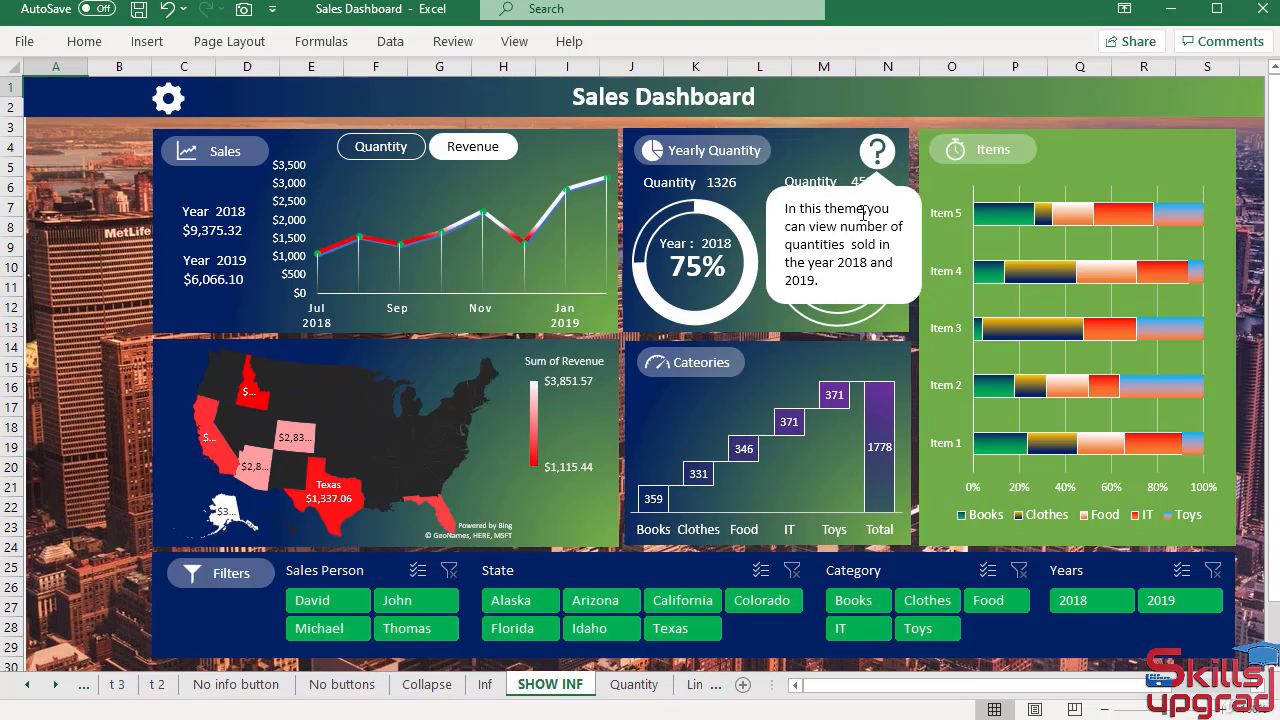
pyautogui.click(877, 152)
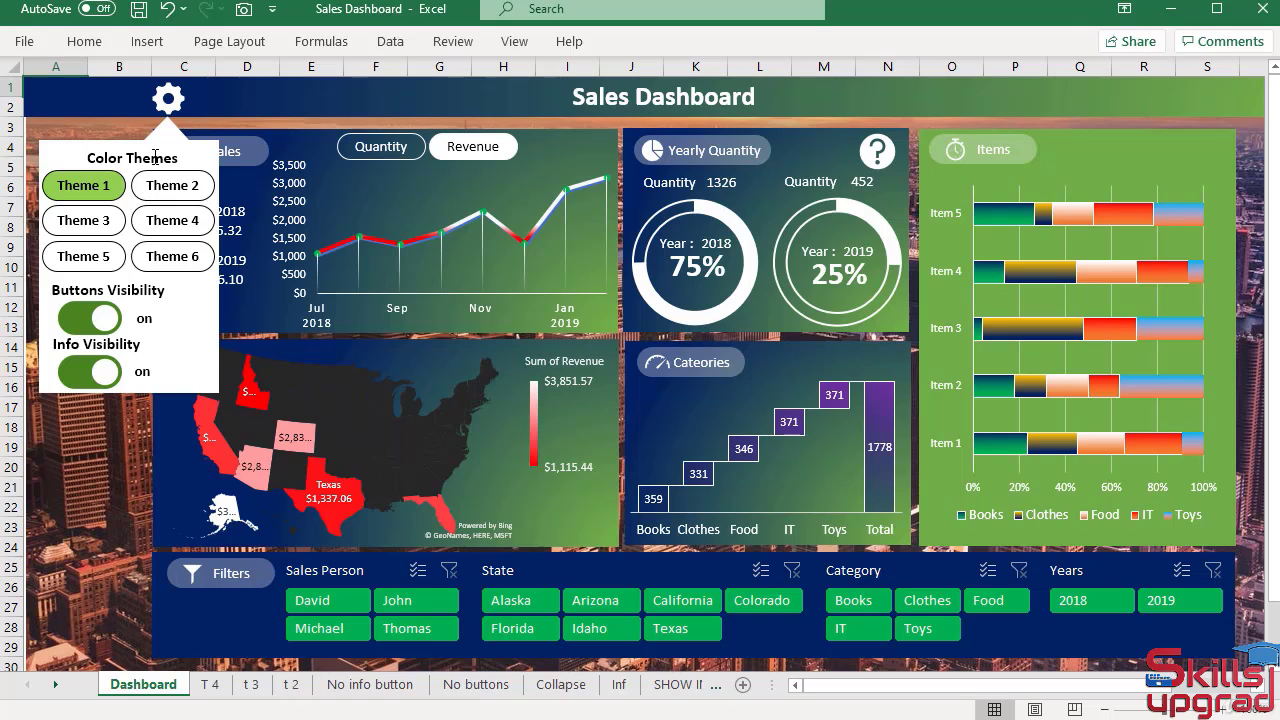
pyautogui.click(170, 104)
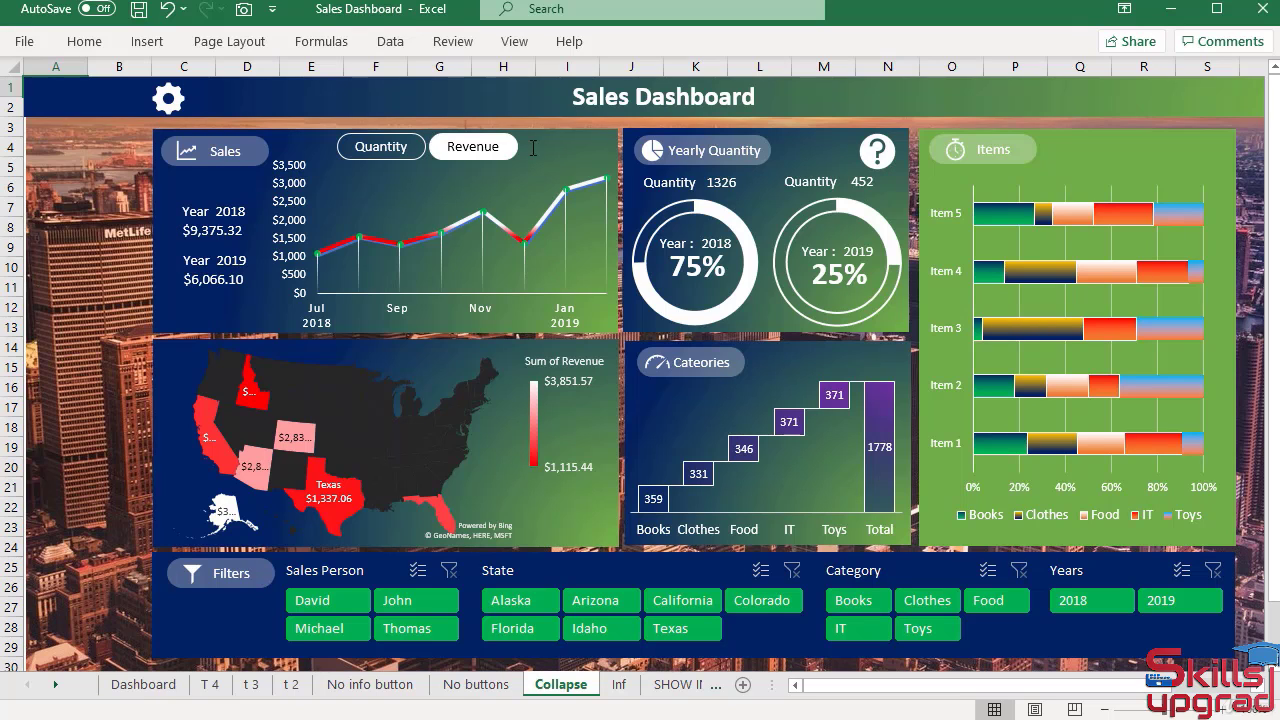
# - On the SHOW INF sheet, point the question mark icon's hyperlink to cell A1 of the Collapse sheet and test it
pyautogui.click(877, 152)
pyautogui.rightClick(880, 158)
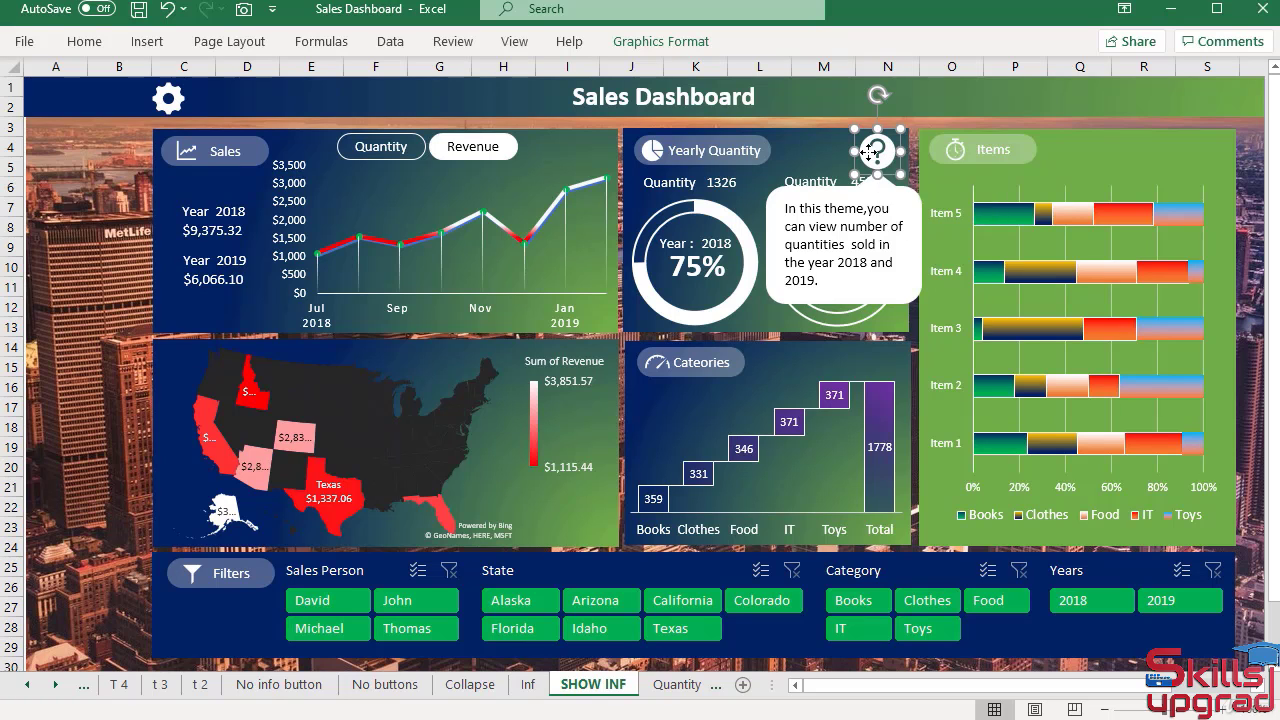
pyautogui.rightClick(868, 152)
pyautogui.click(927, 436)
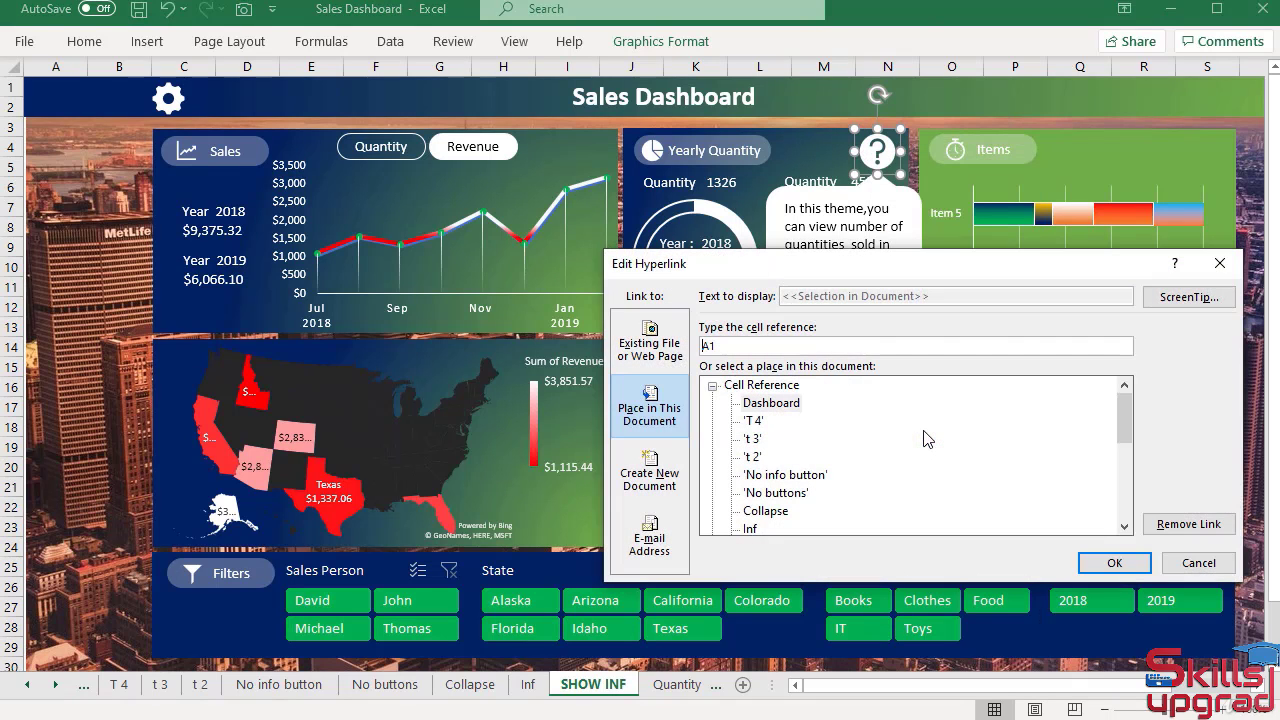
pyautogui.moveTo(1123, 405); pyautogui.dragTo(1123, 435)
pyautogui.click(767, 423)
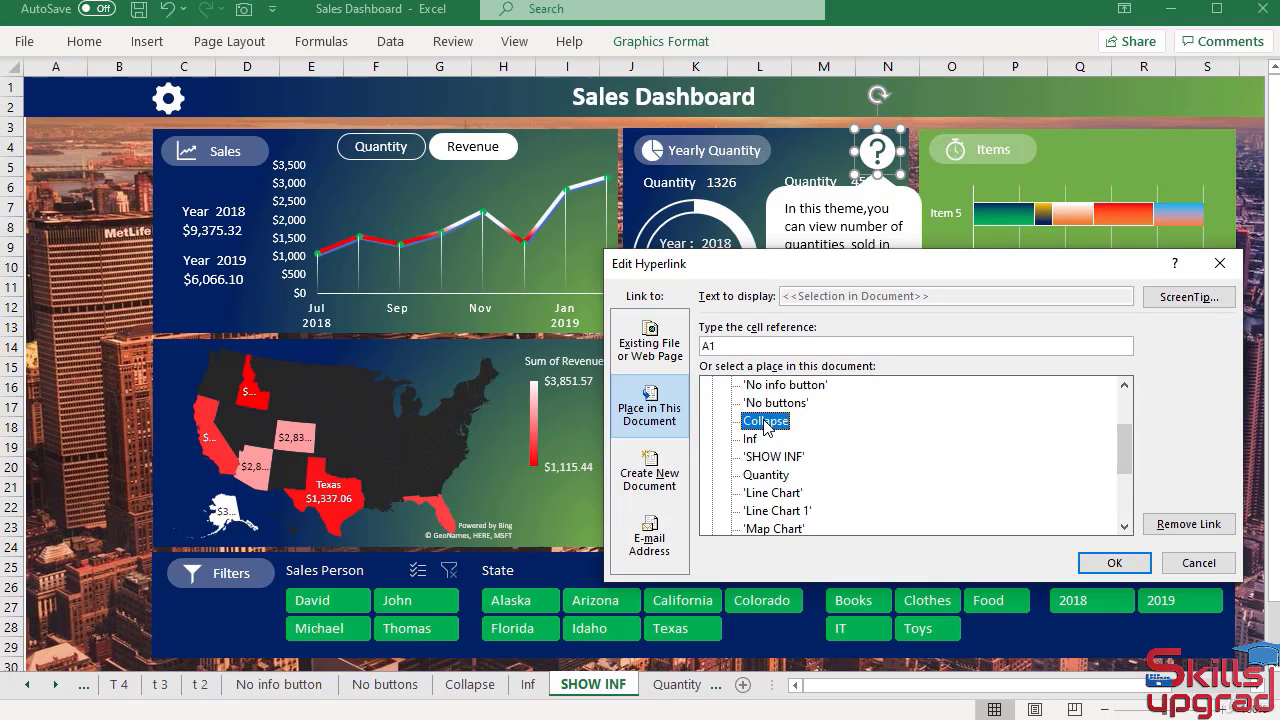
pyautogui.click(1122, 560)
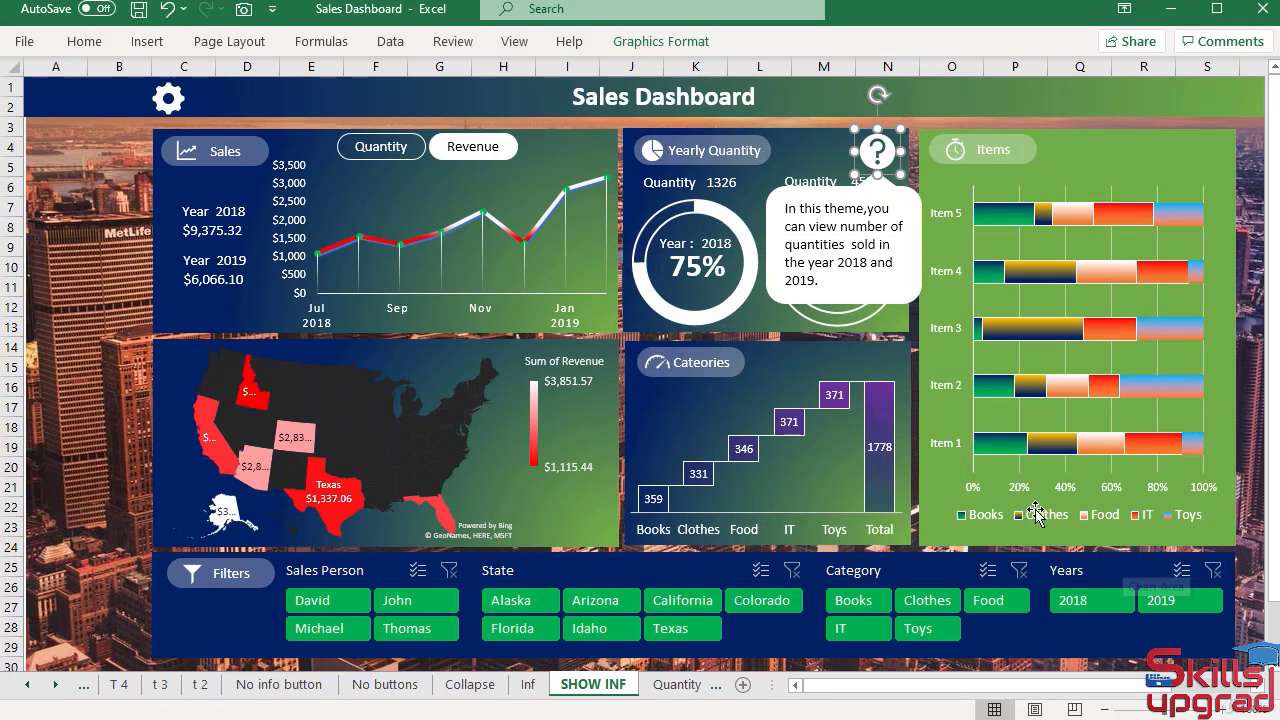
pyautogui.click(117, 390)
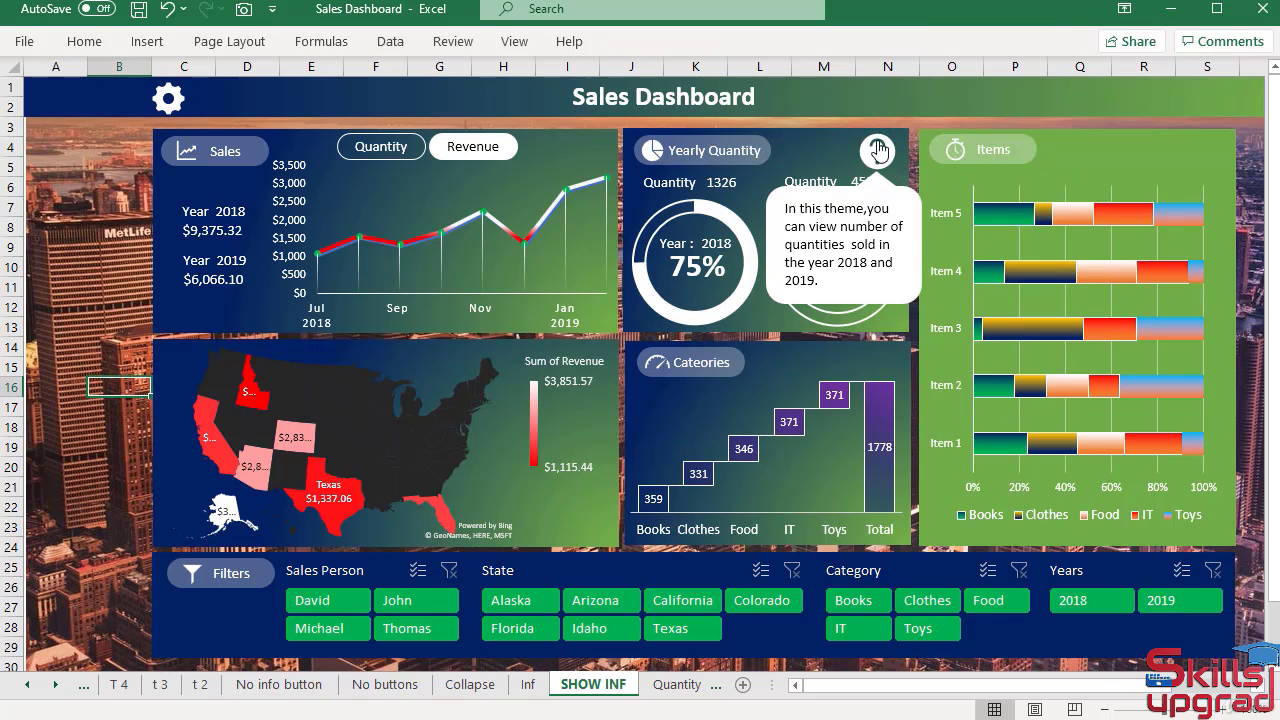
pyautogui.click(878, 150)
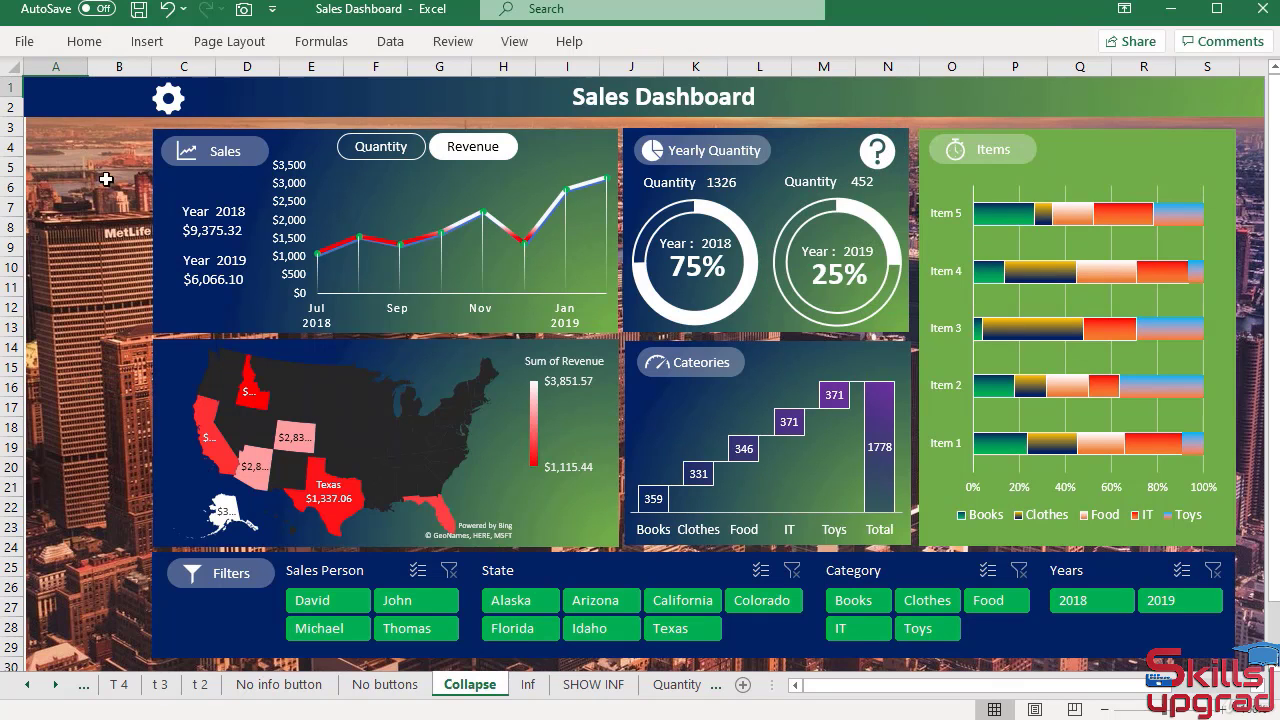
# - Test the gear link by expanding and collapsing the settings panel twice
pyautogui.click(167, 102)
pyautogui.click(167, 102)
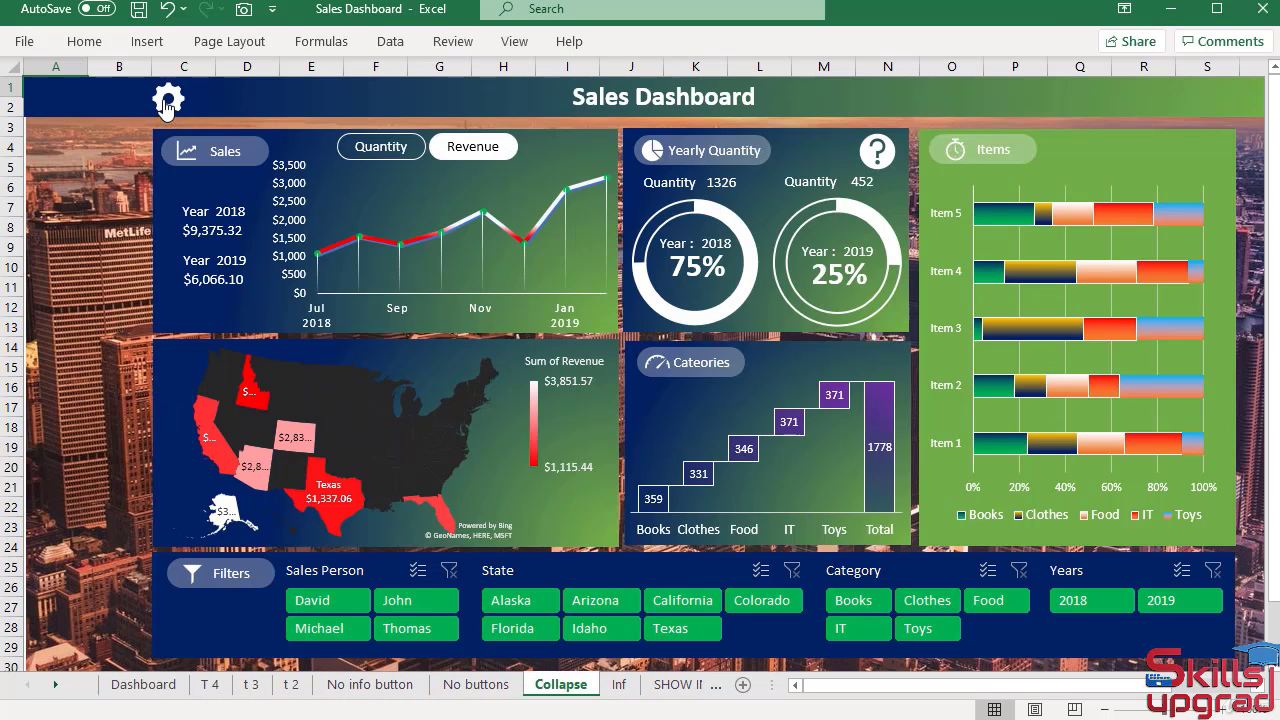
pyautogui.click(167, 102)
pyautogui.click(167, 102)
# - Switch the Sales chart to Quantity and back to Revenue, and show and hide the Yearly Quantity callout
pyautogui.click(373, 152)
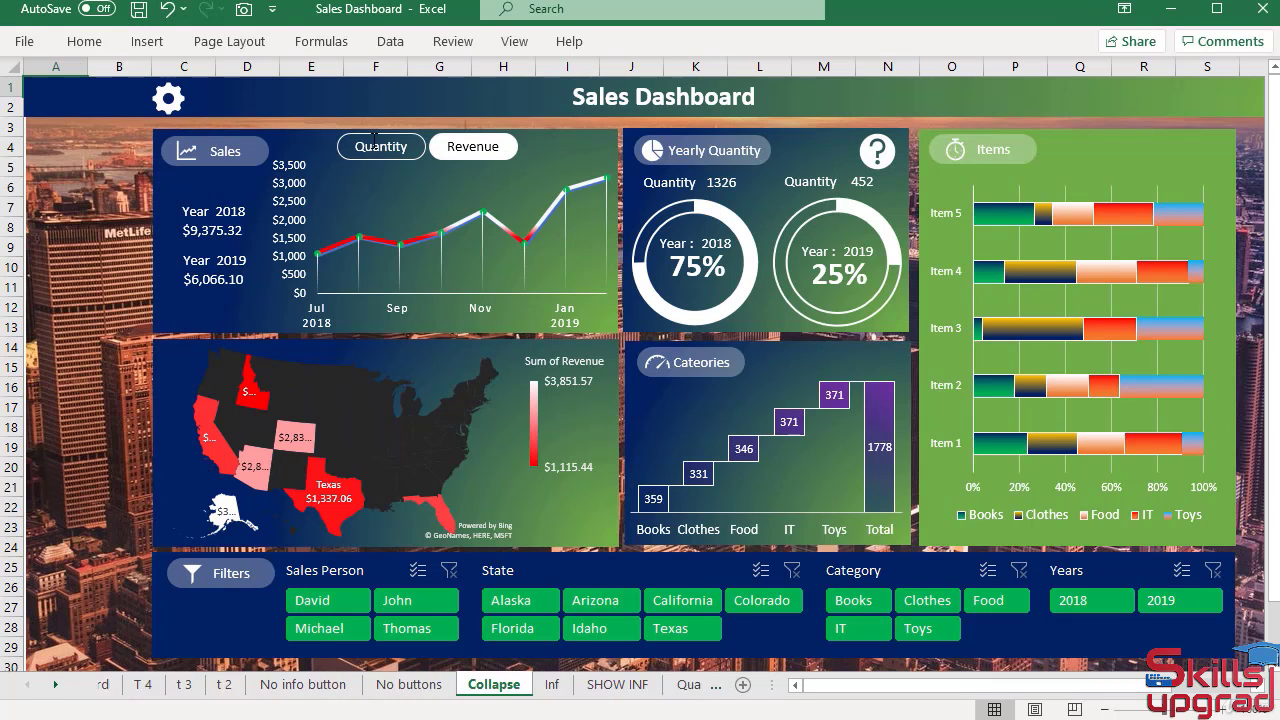
pyautogui.click(460, 148)
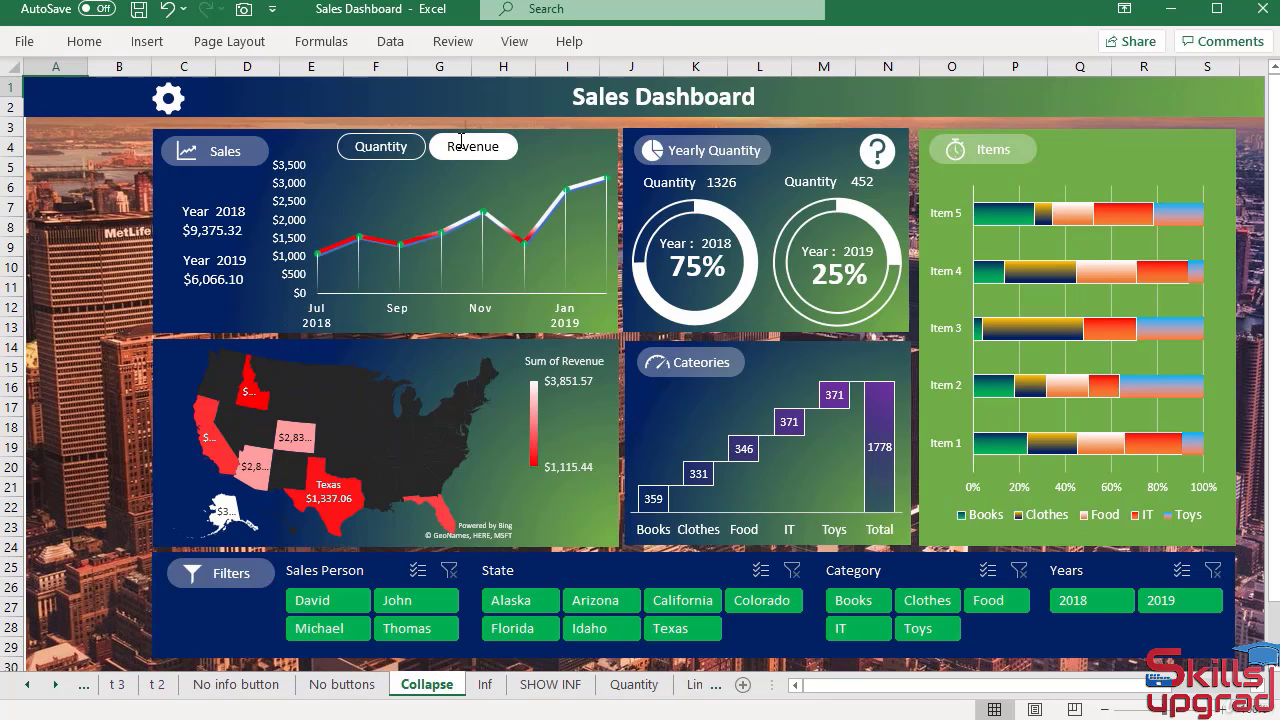
pyautogui.click(880, 152)
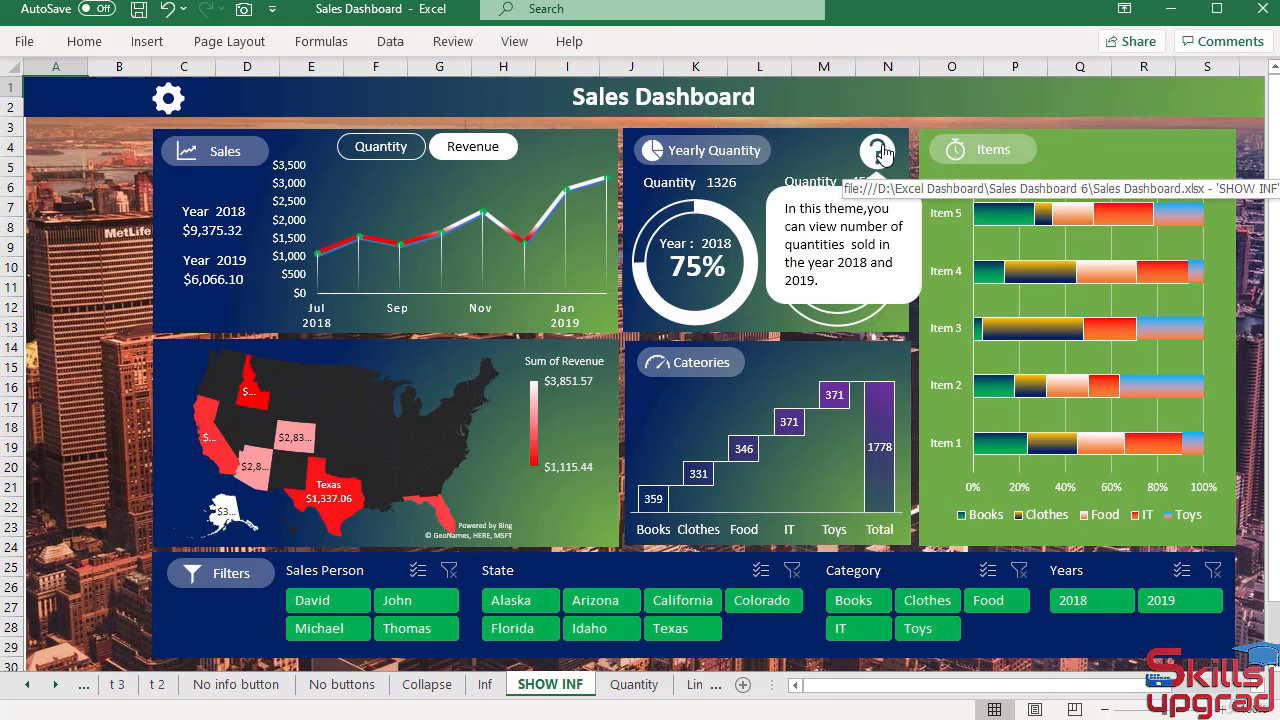
pyautogui.click(882, 153)
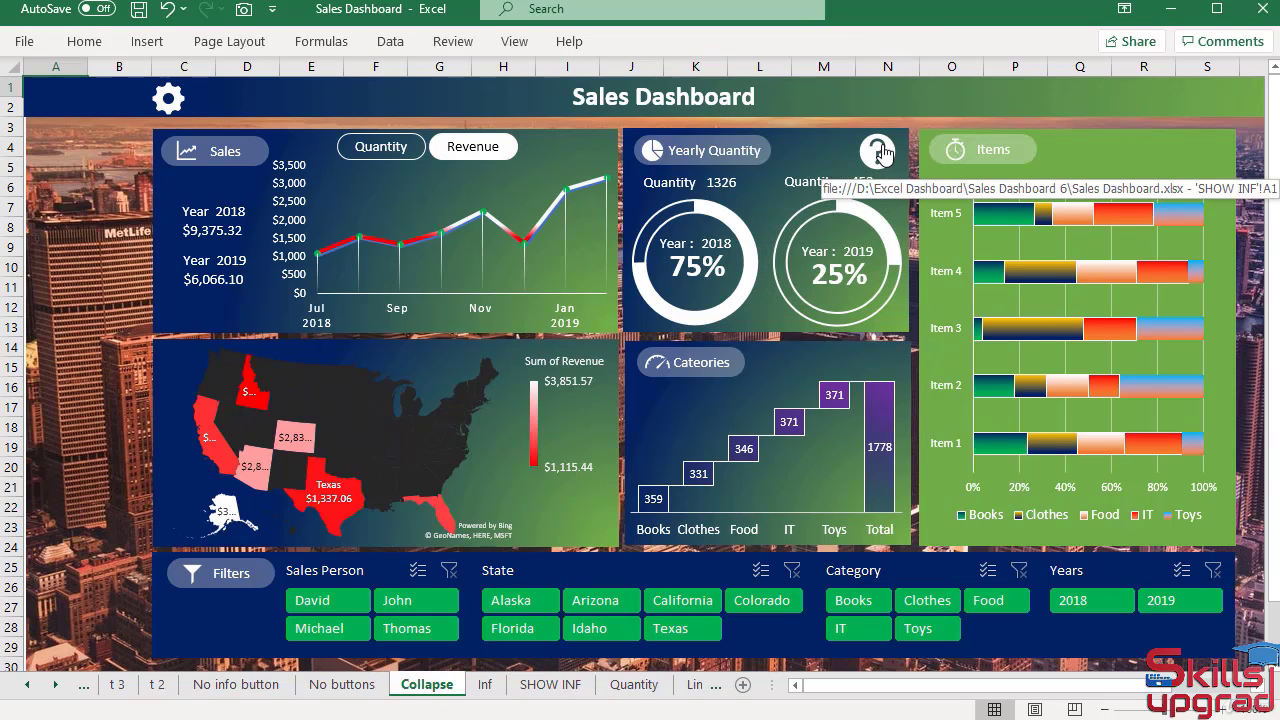
# - Expand the settings panel and test the color theme links for Theme 2, Theme 3 and Theme 4, returning to Theme 1
pyautogui.click(170, 102)
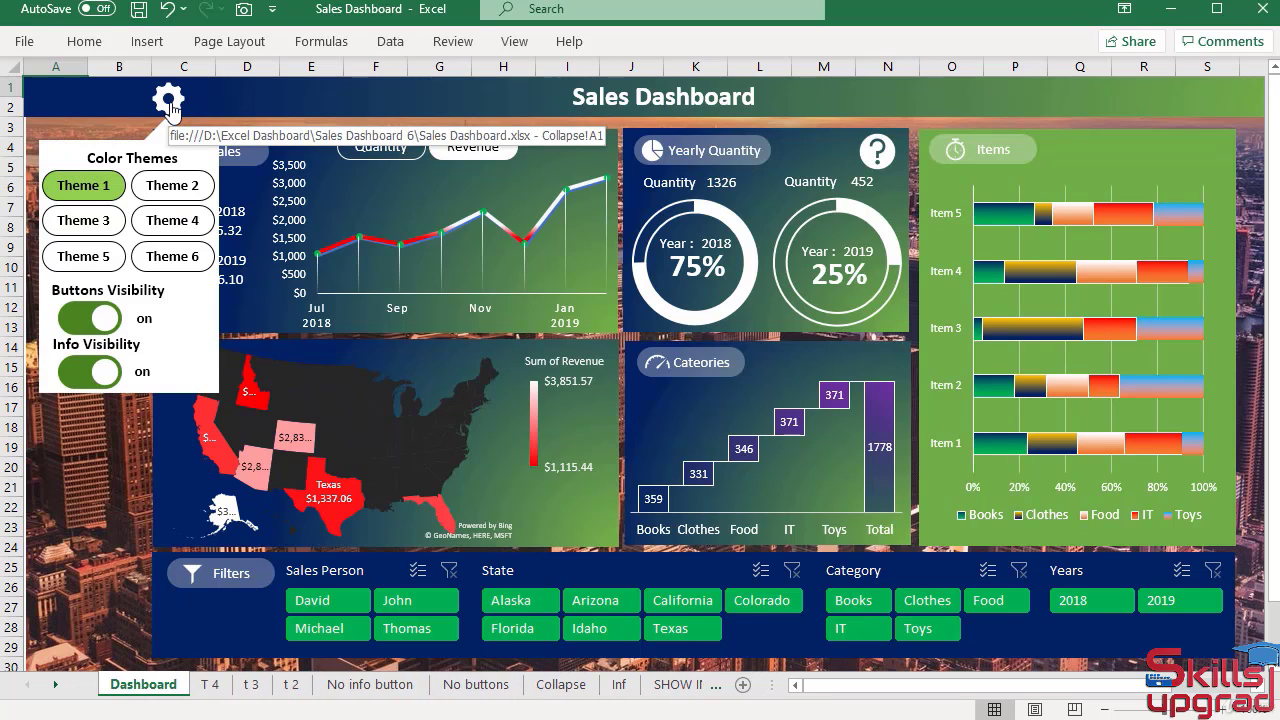
pyautogui.click(172, 196)
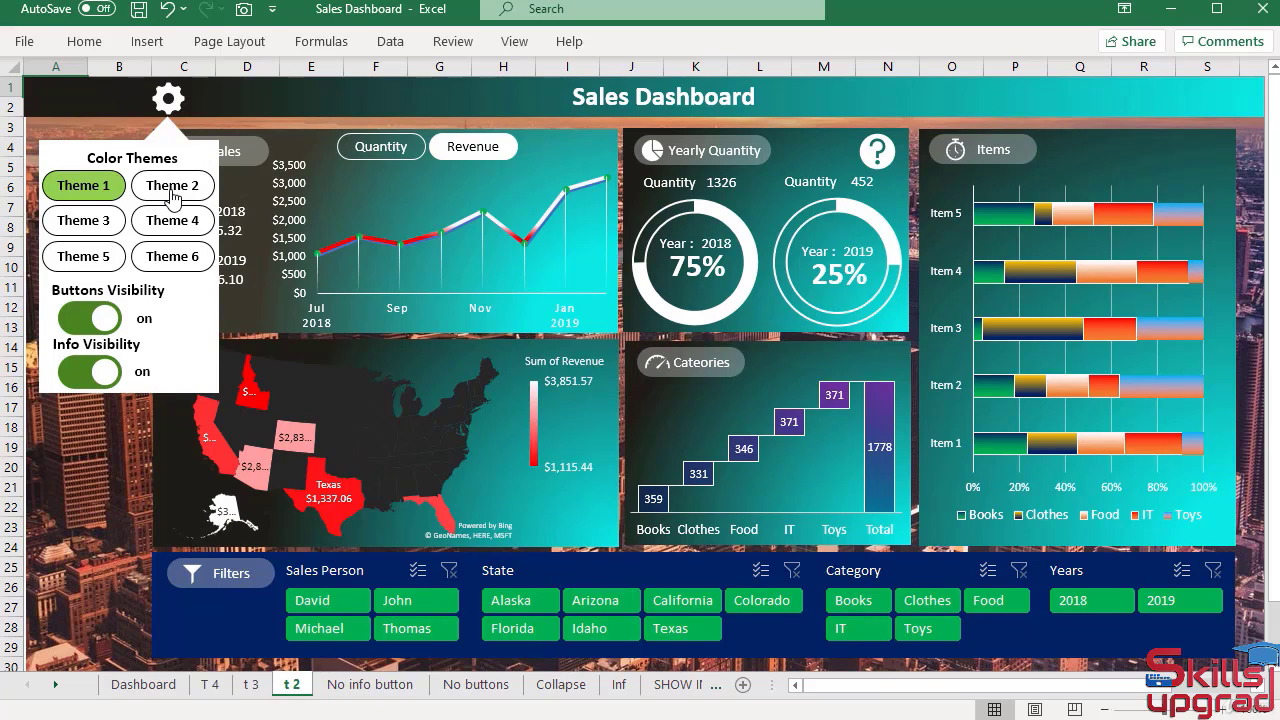
pyautogui.click(82, 230)
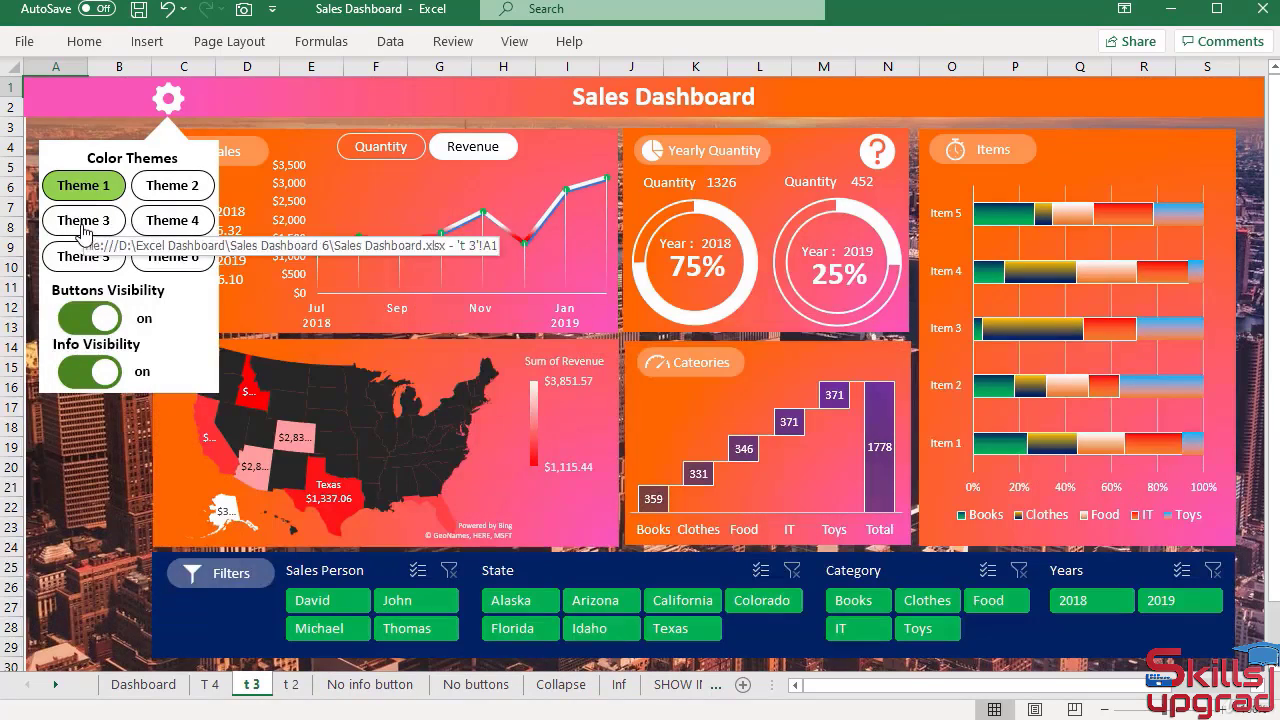
pyautogui.click(159, 222)
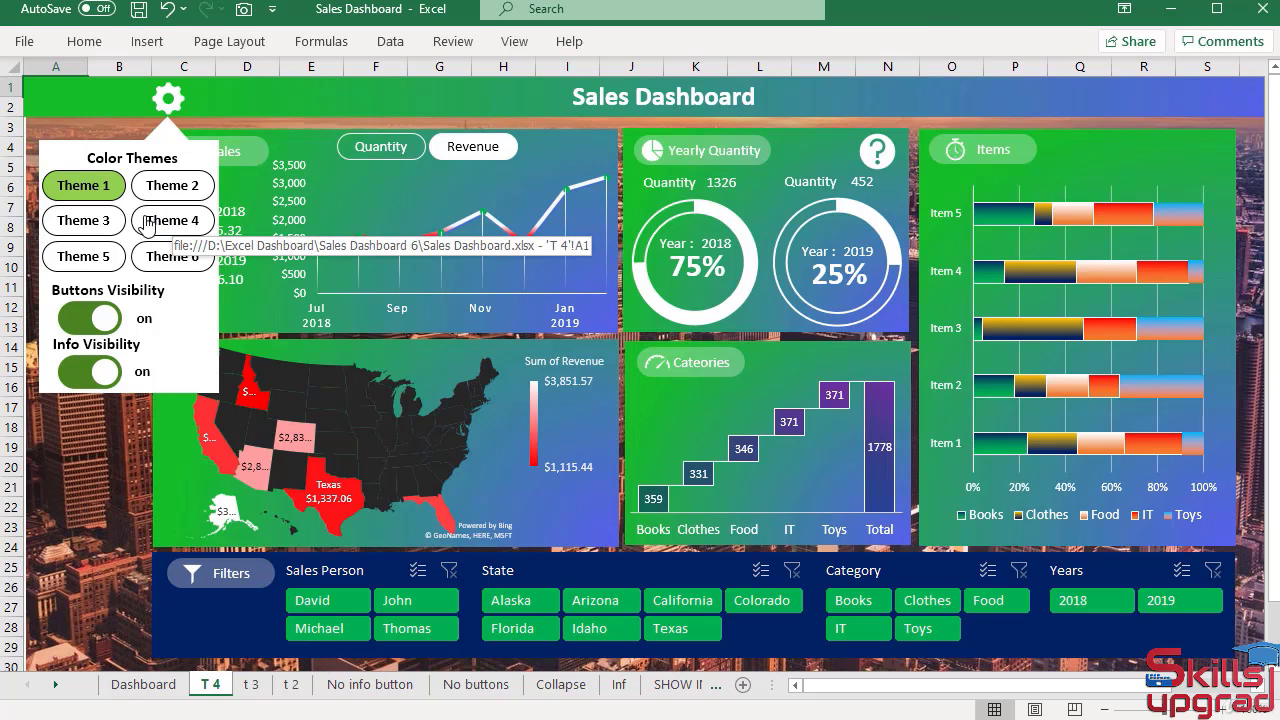
pyautogui.click(99, 191)
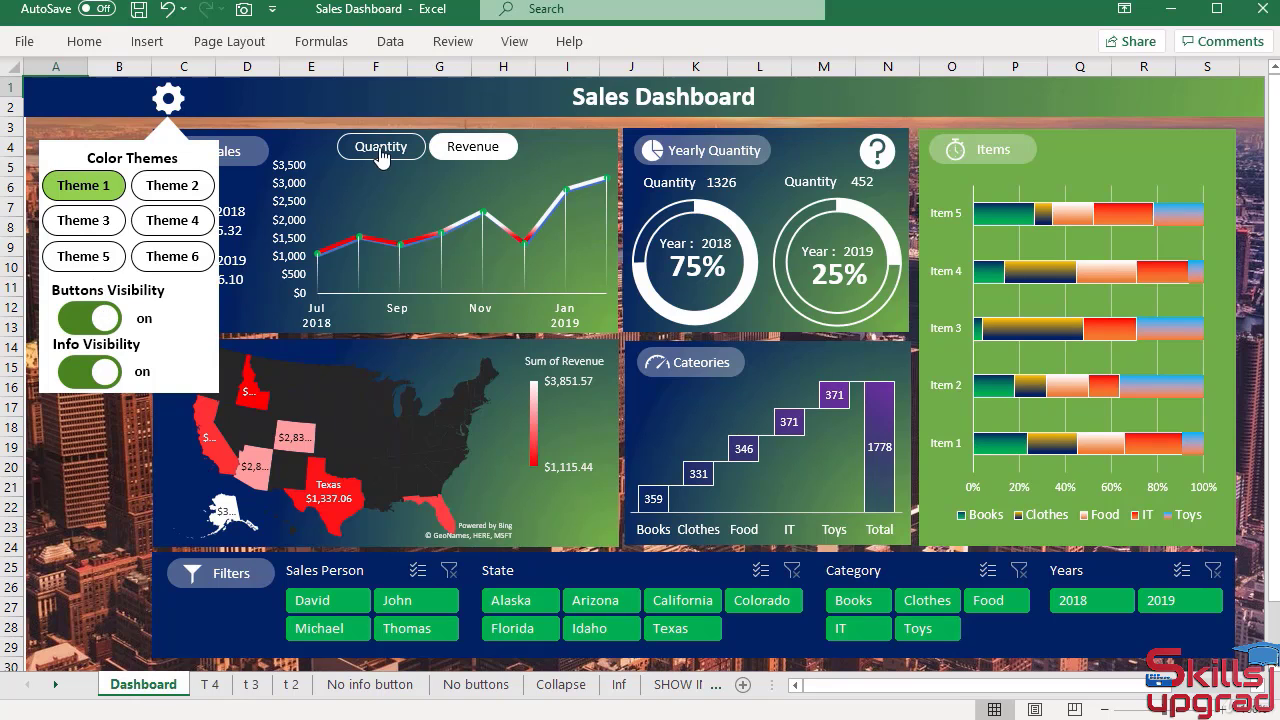
# - Test the Buttons Visibility switch by turning it off and on again, and reopen the settings panel with the gear
pyautogui.click(110, 323)
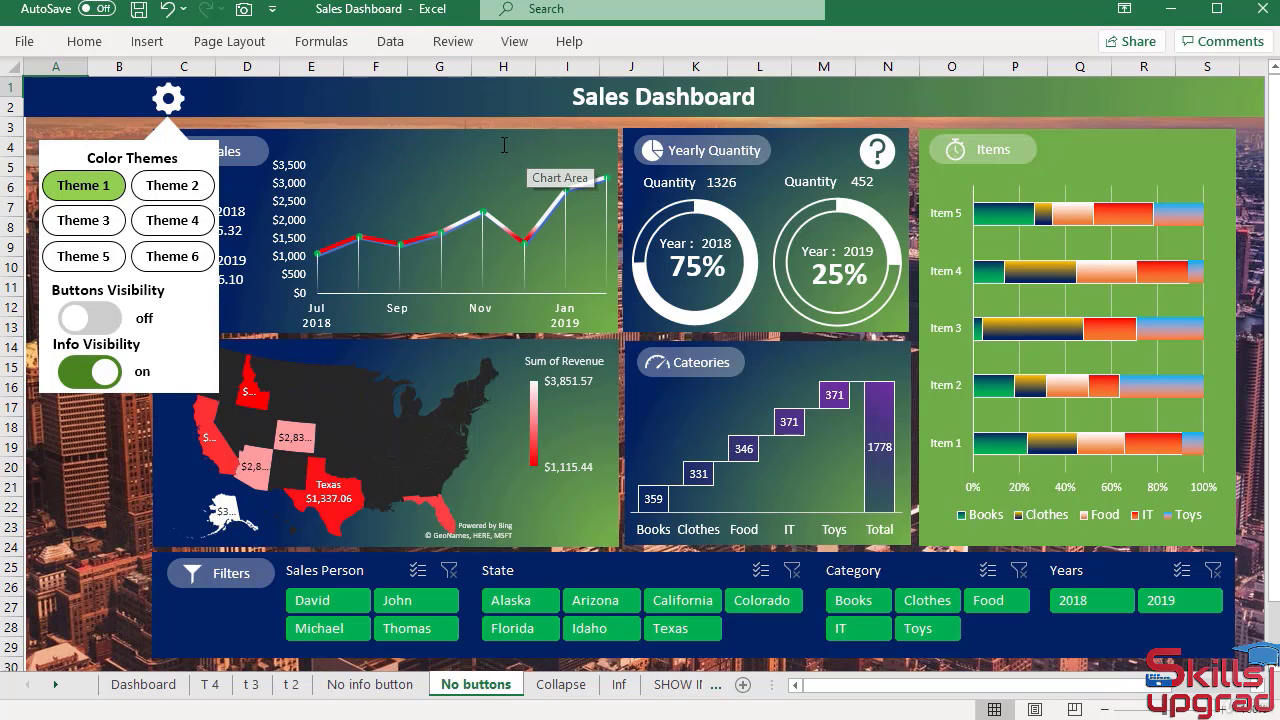
pyautogui.click(100, 322)
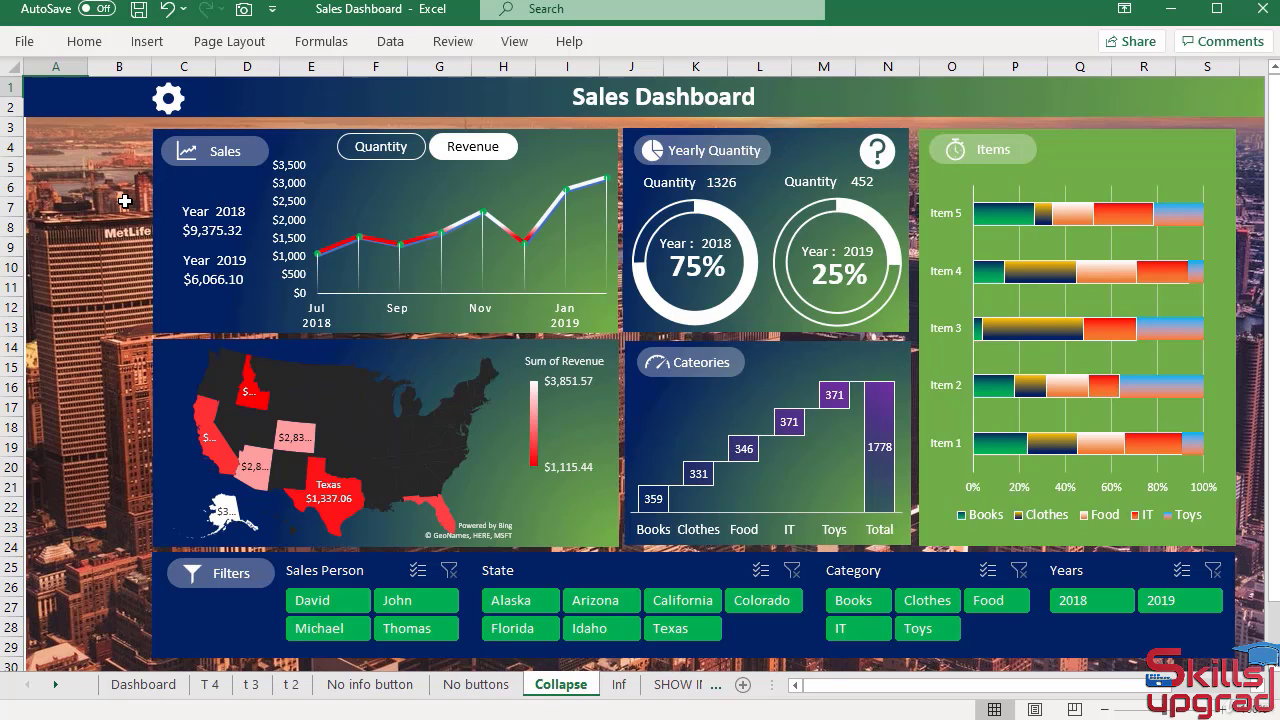
pyautogui.click(168, 98)
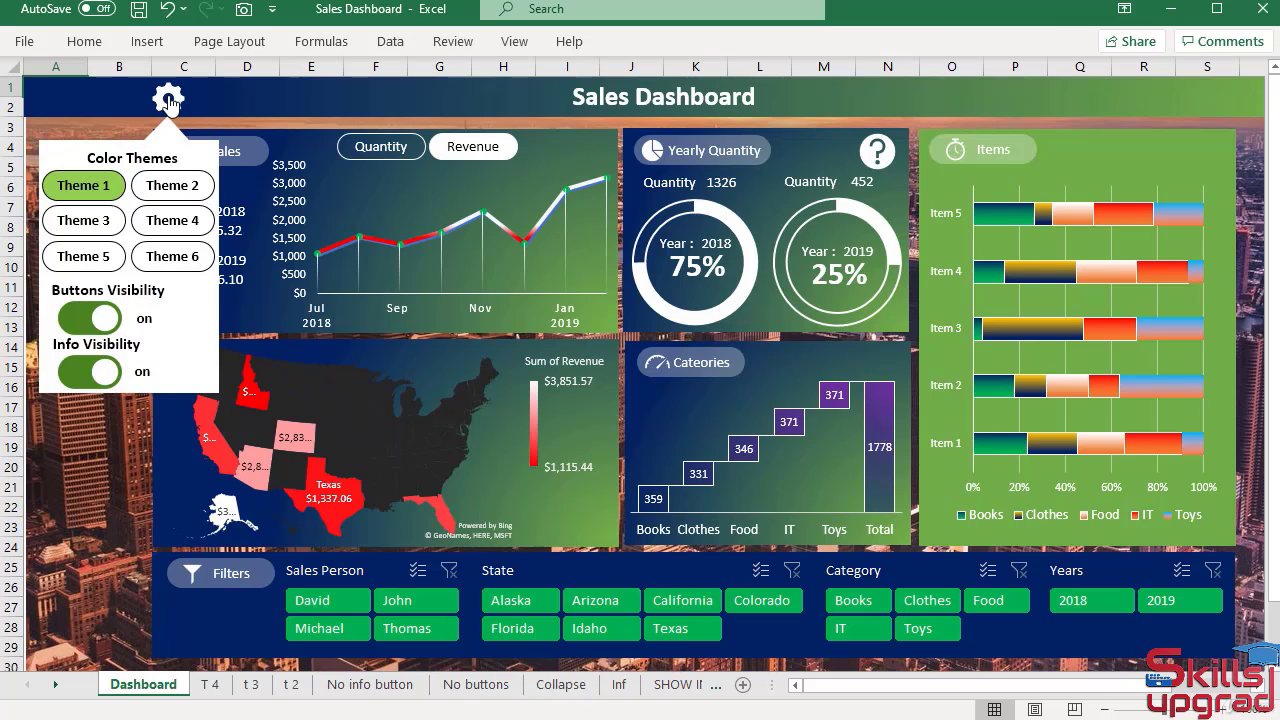
# - On the No buttons sheet, point the Buttons Visibility switch's hyperlink to cell A1 of the Dashboard sheet and test it
pyautogui.click(110, 320)
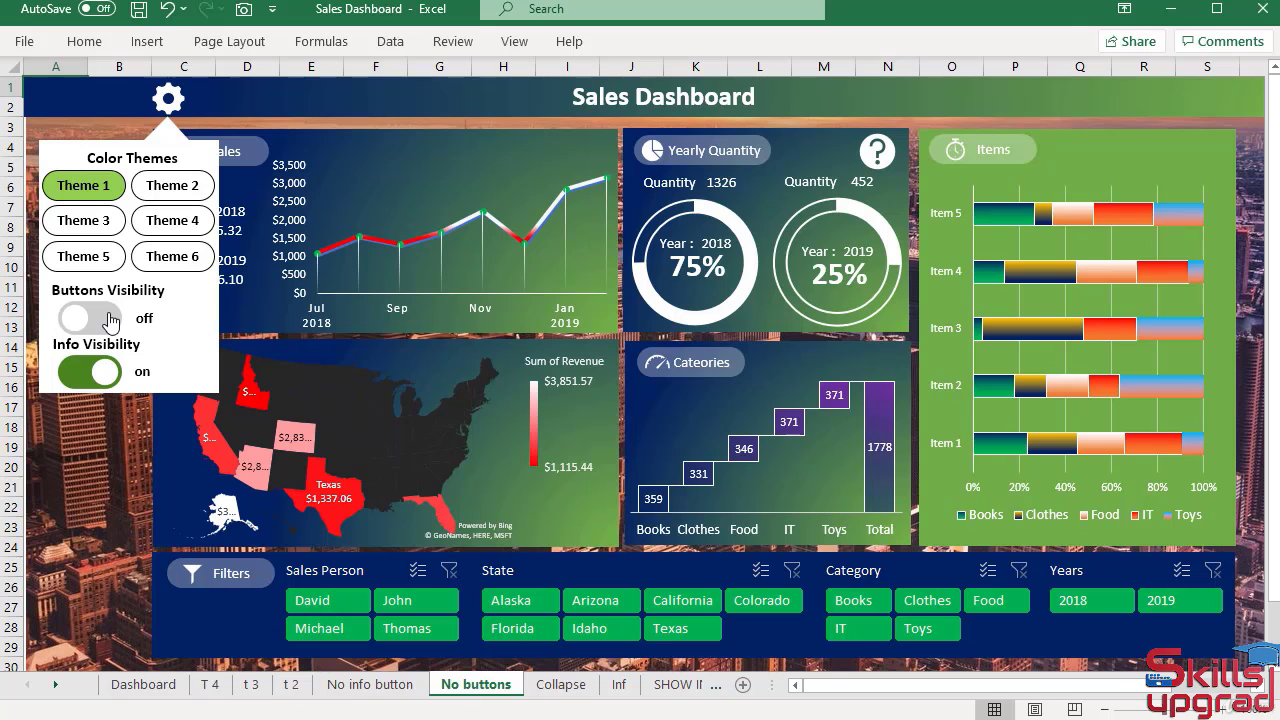
pyautogui.rightClick(108, 312)
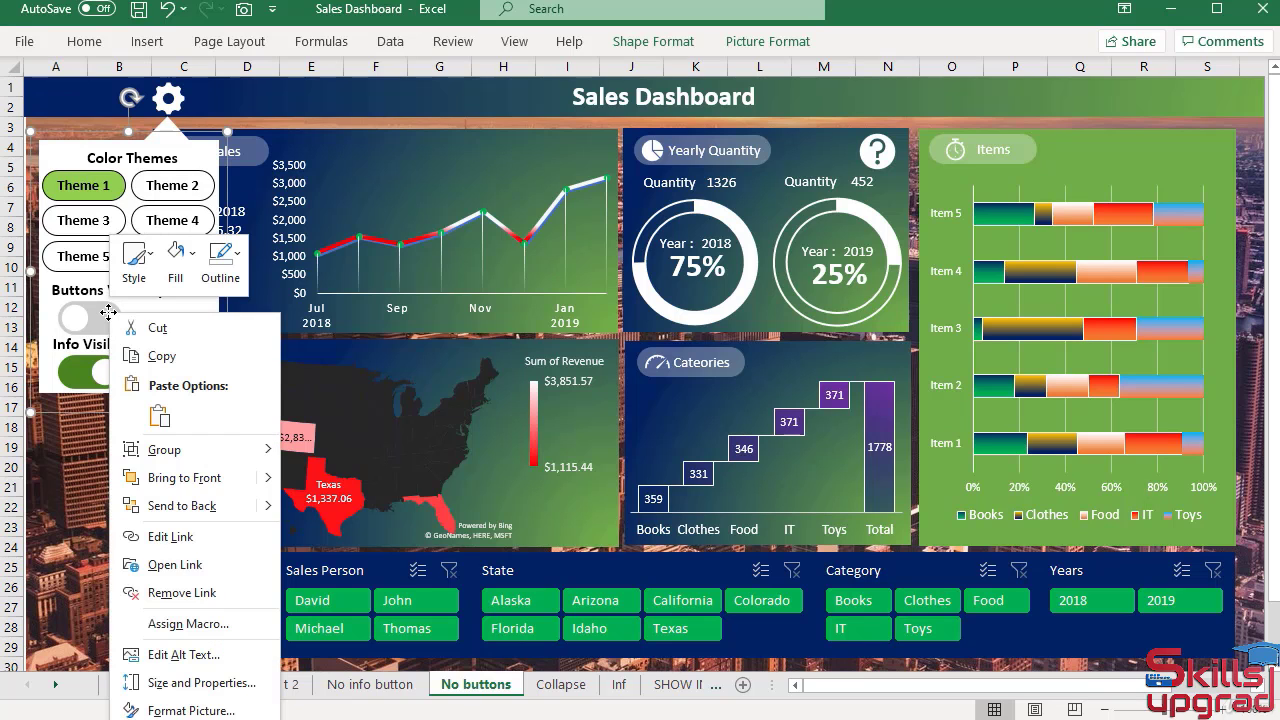
pyautogui.click(163, 538)
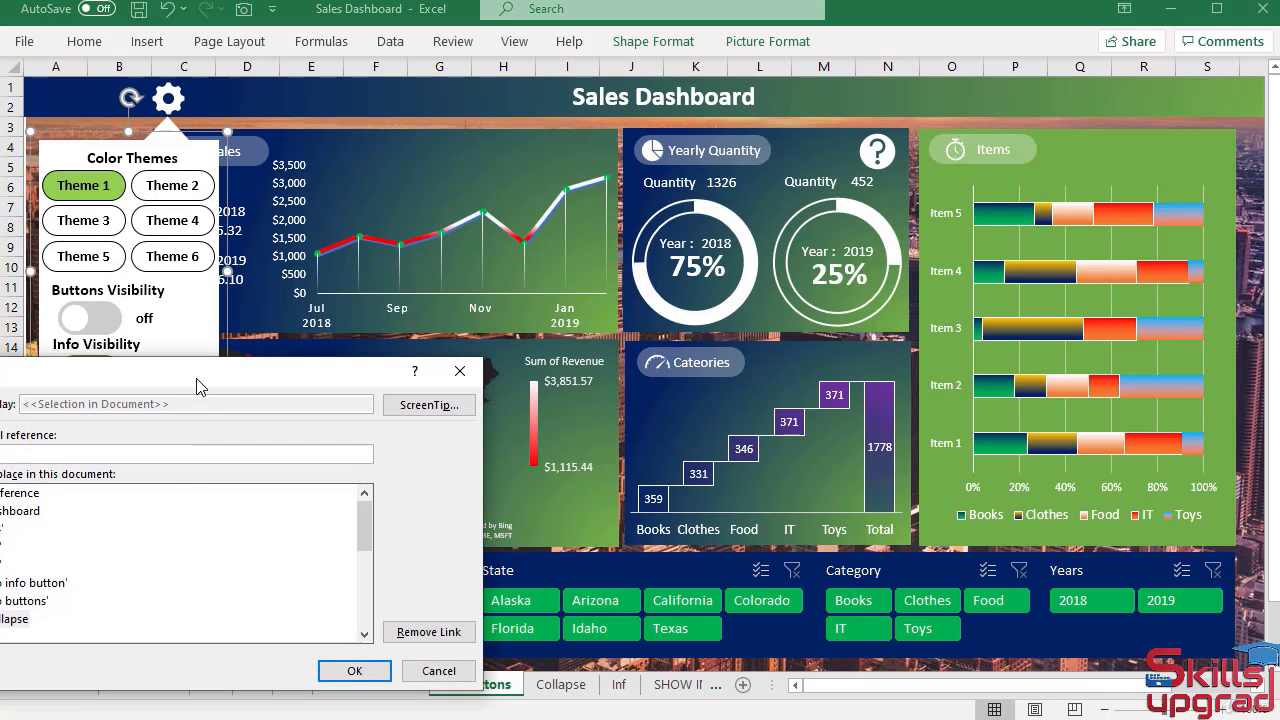
pyautogui.moveTo(196, 376); pyautogui.dragTo(741, 289)
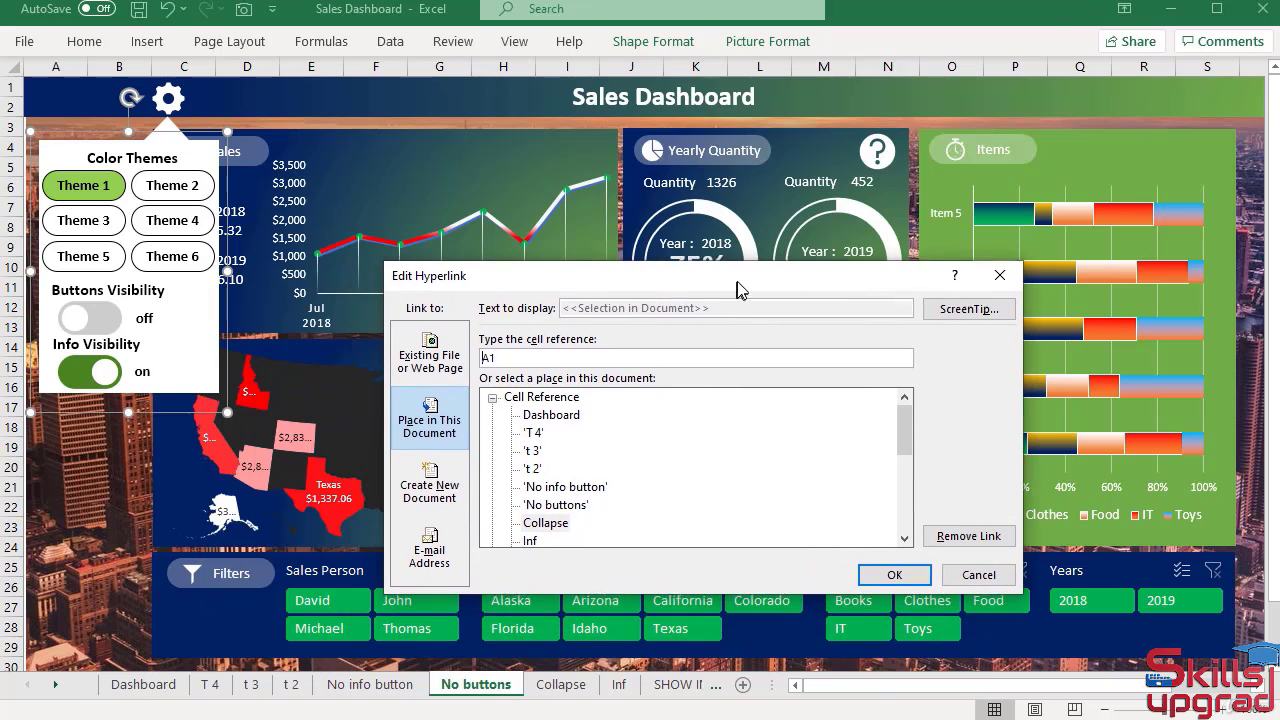
pyautogui.click(545, 415)
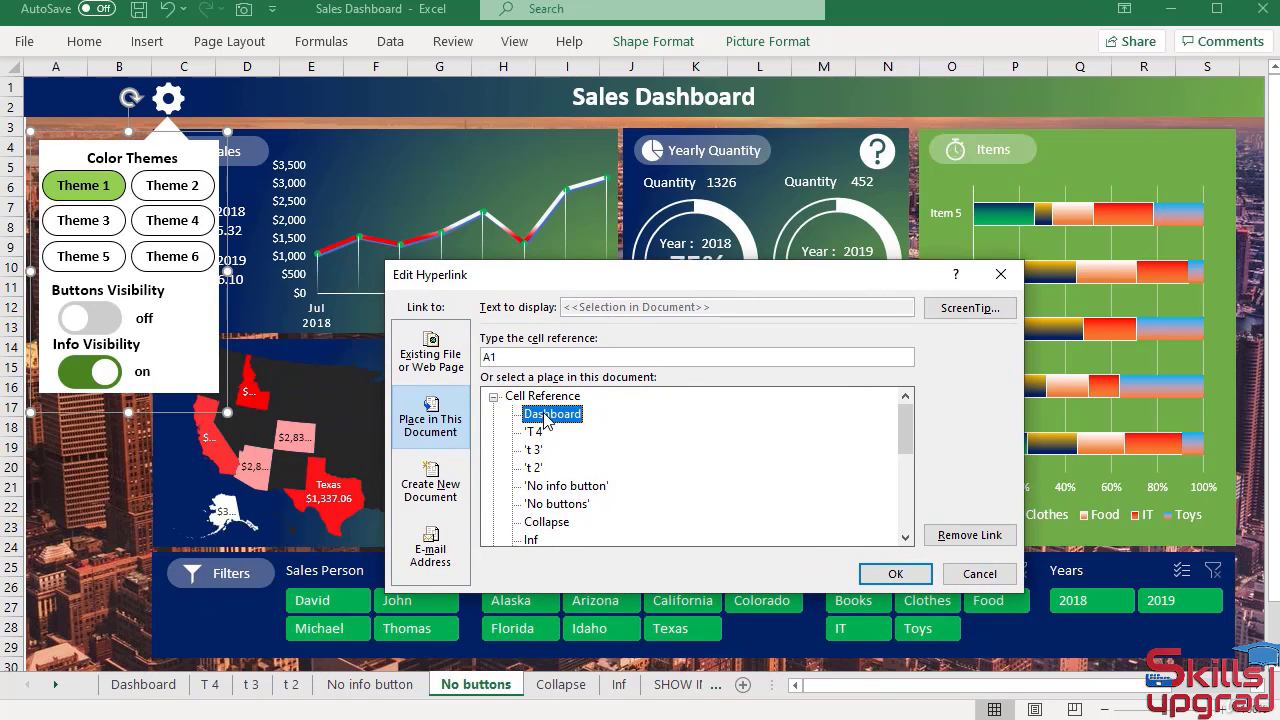
pyautogui.click(889, 574)
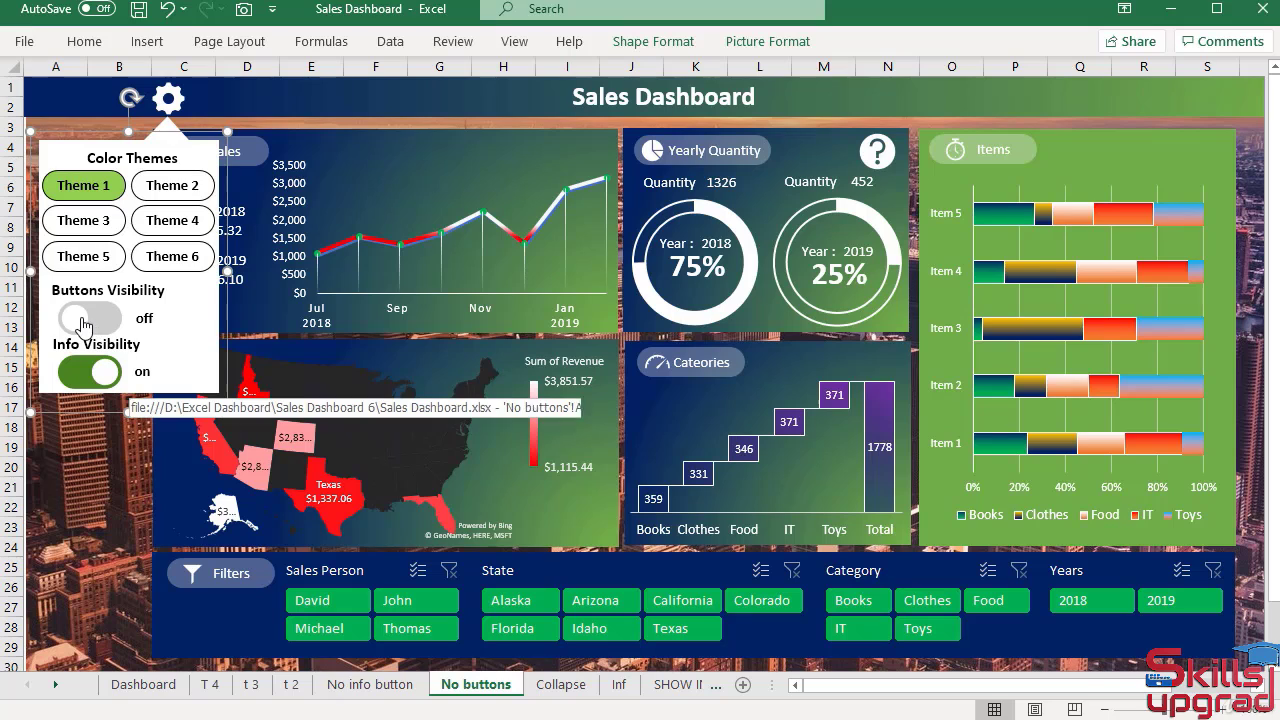
pyautogui.click(95, 322)
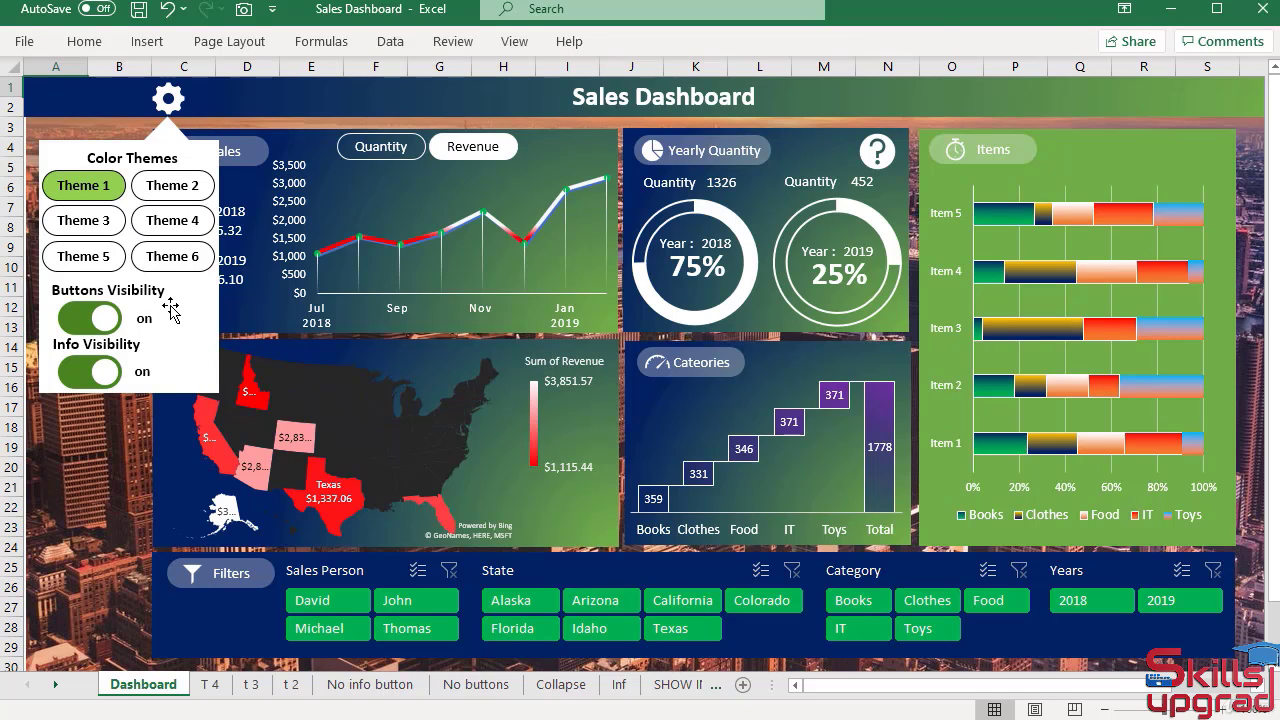
# - Test the Buttons Visibility switch by turning it off and on several times, ending with it on
pyautogui.click(92, 322)
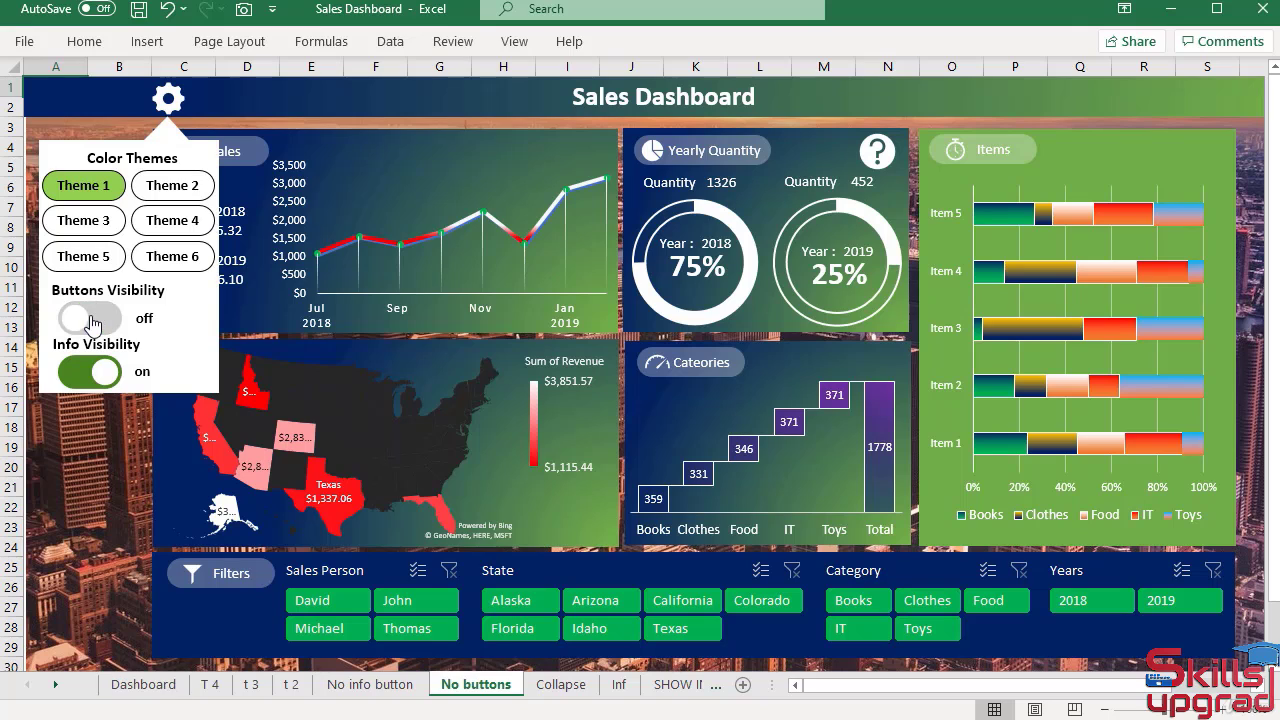
pyautogui.click(92, 322)
pyautogui.click(92, 322)
pyautogui.click(92, 322)
pyautogui.click(92, 322)
pyautogui.click(92, 322)
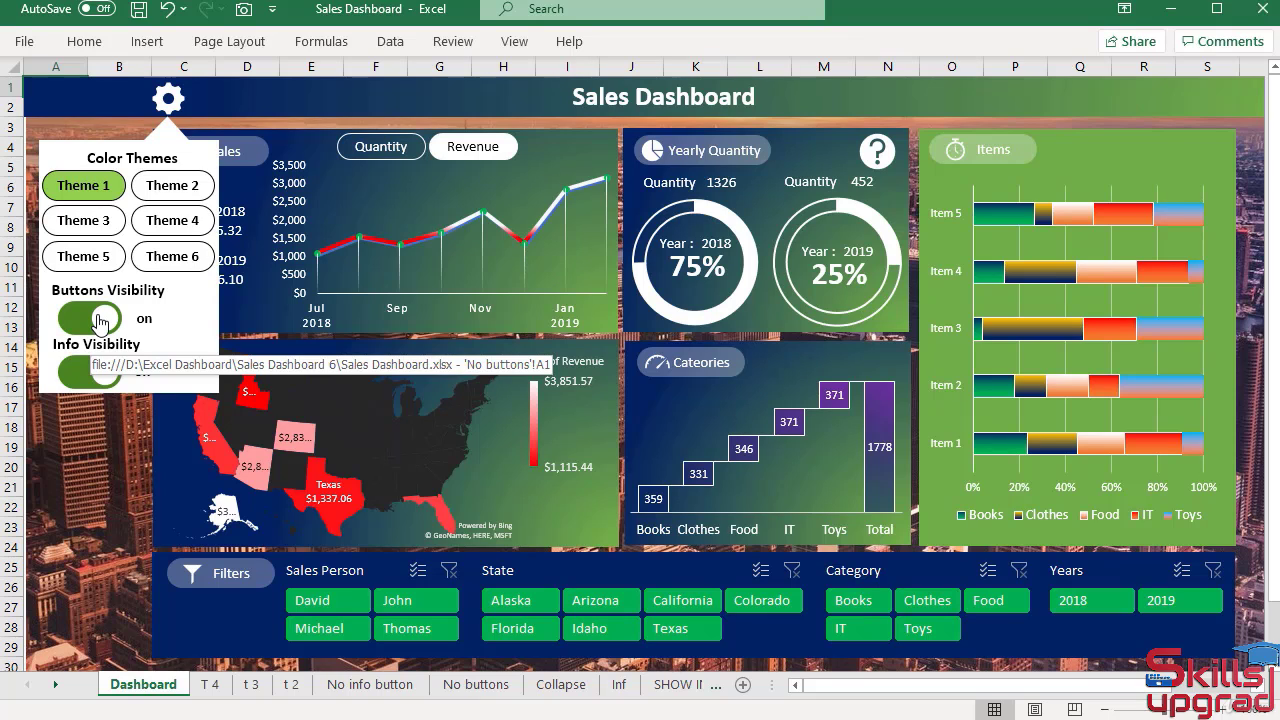
# - Test the Info Visibility switch off and on, reopen the settings panel with the gear, and switch Info Visibility off again
pyautogui.click(92, 374)
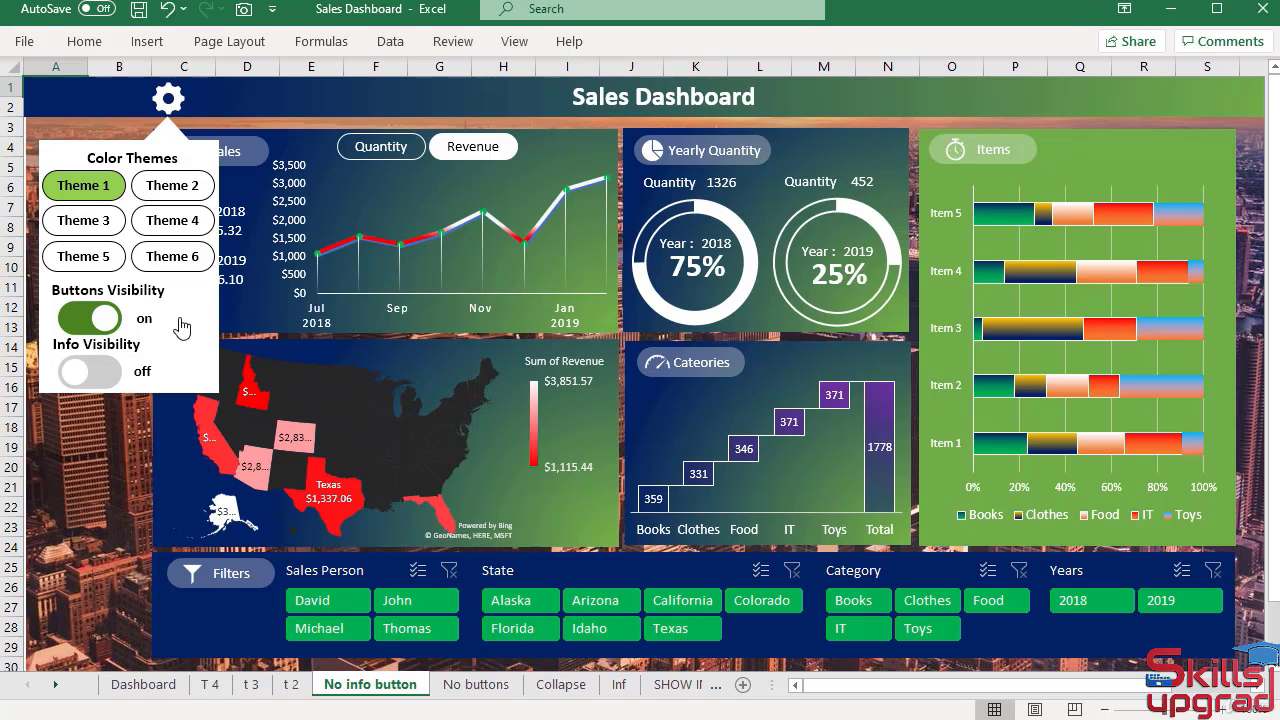
pyautogui.click(90, 374)
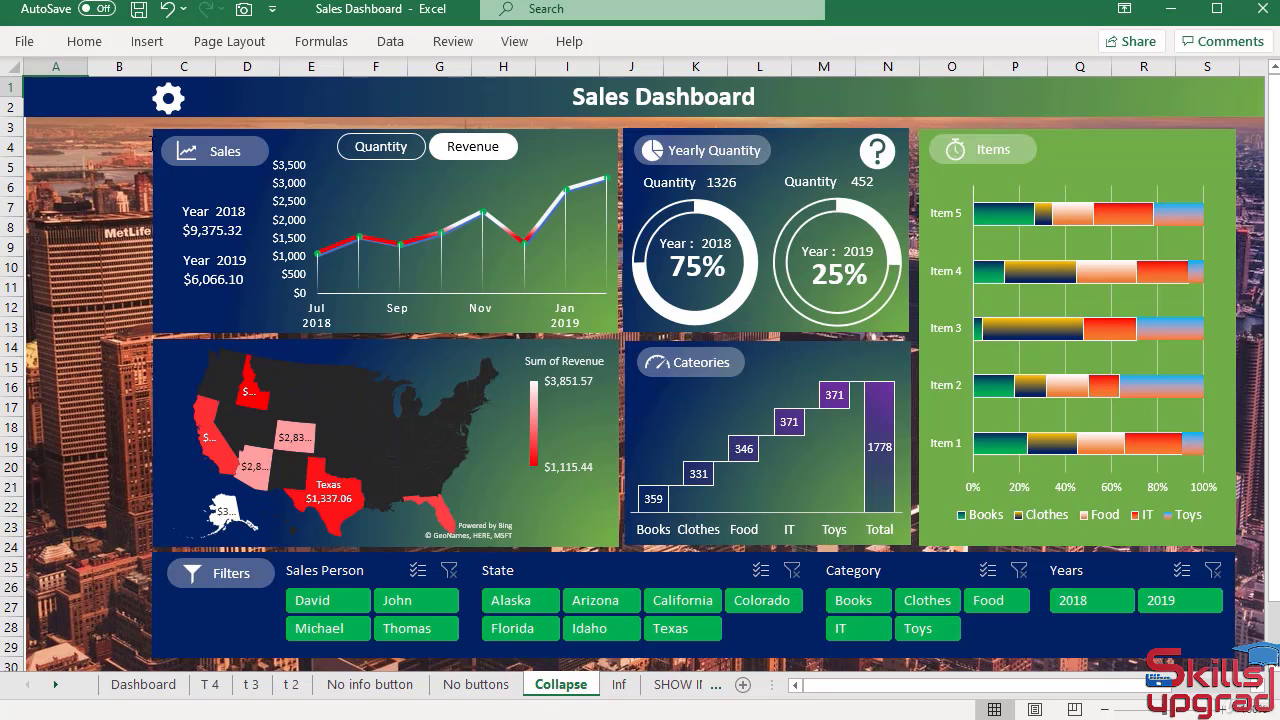
pyautogui.click(167, 108)
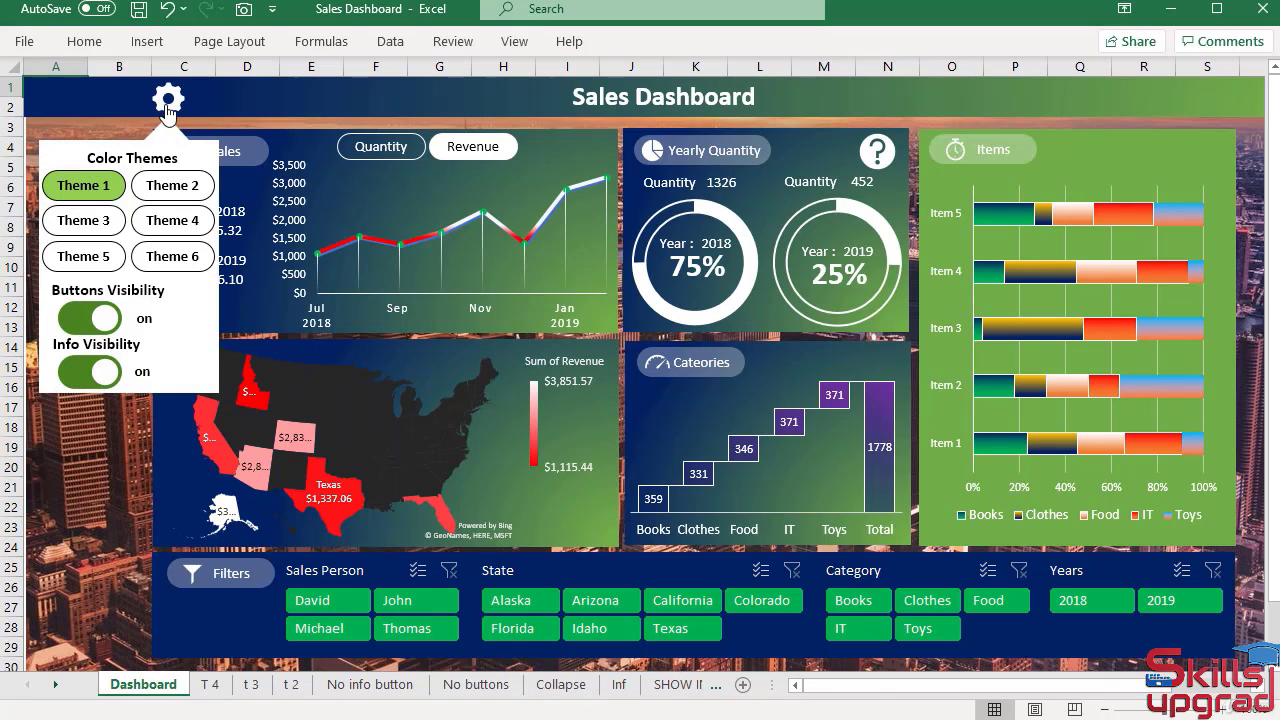
pyautogui.click(92, 375)
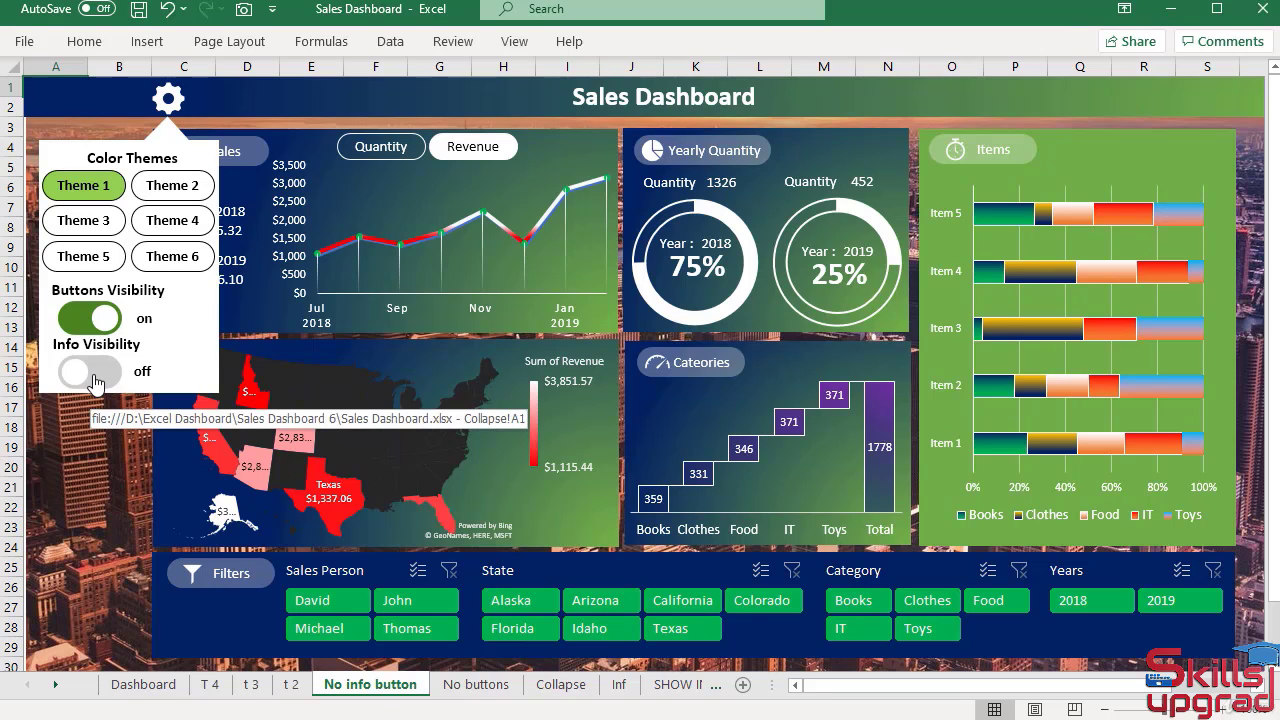
pyautogui.rightClick(103, 367)
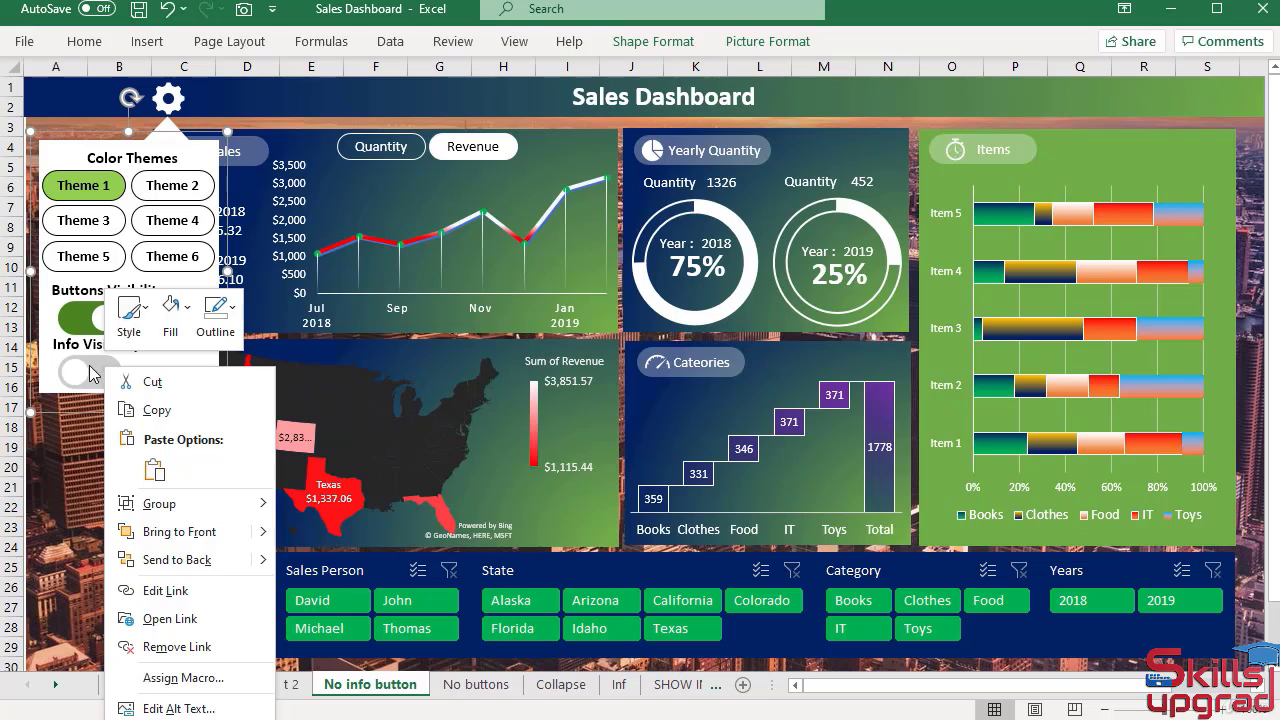
pyautogui.press('Escape')
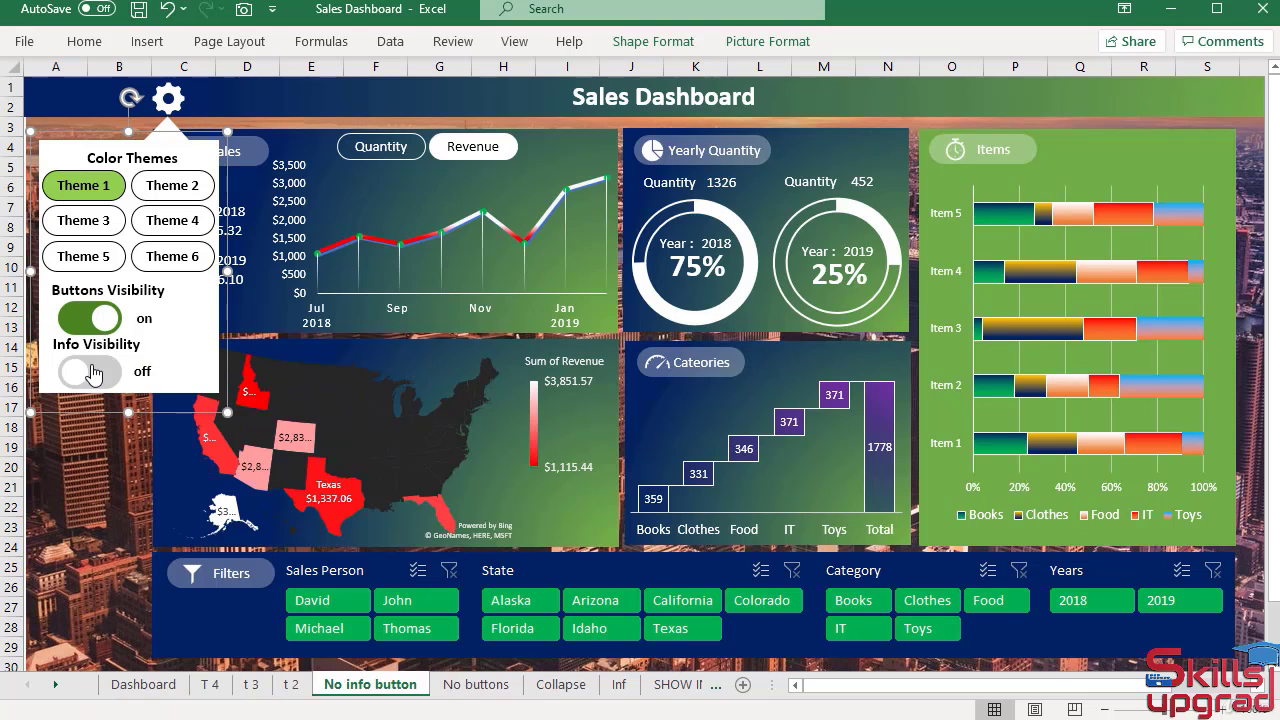
pyautogui.rightClick(90, 368)
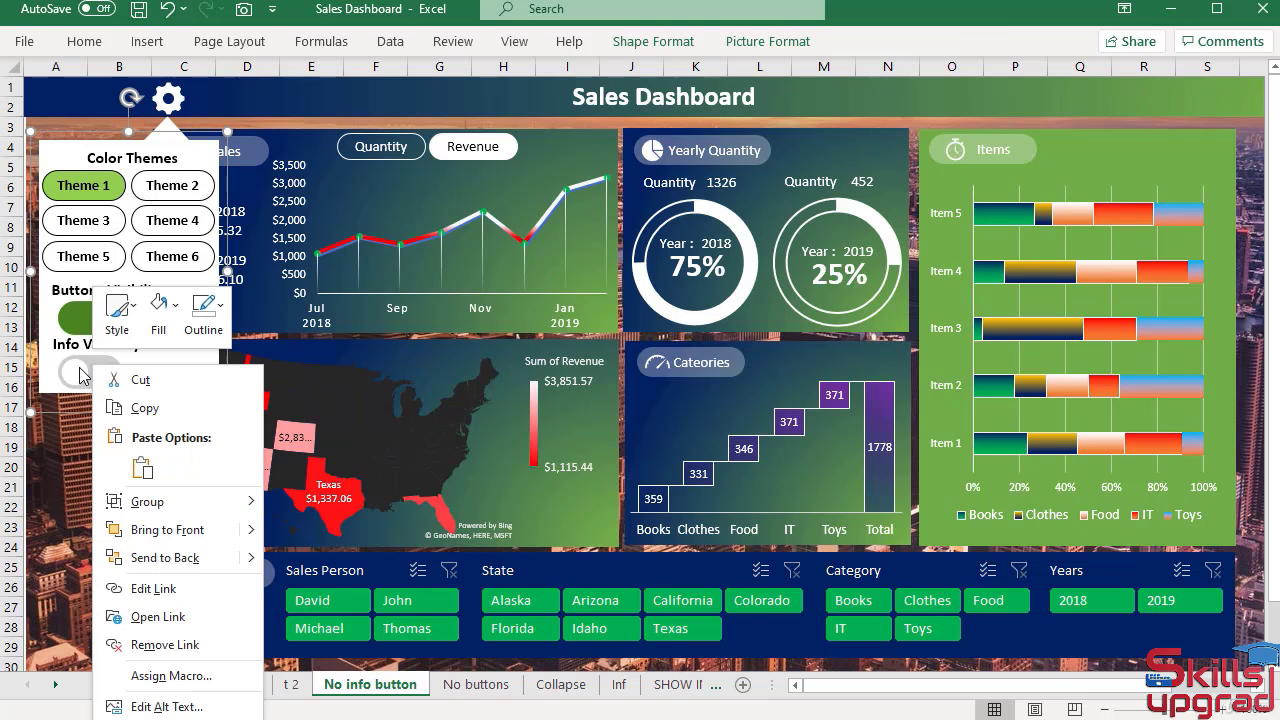
pyautogui.press('Escape')
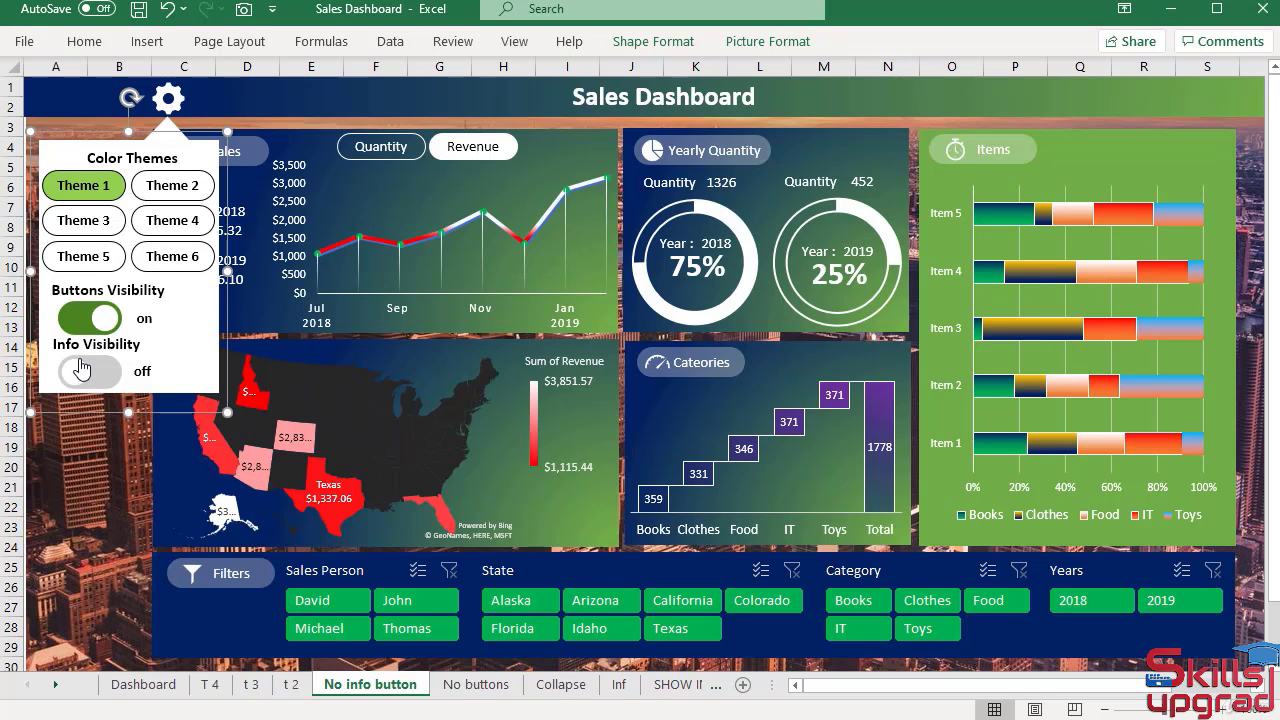
pyautogui.rightClick(82, 368)
pyautogui.press('Escape')
pyautogui.rightClick(73, 370)
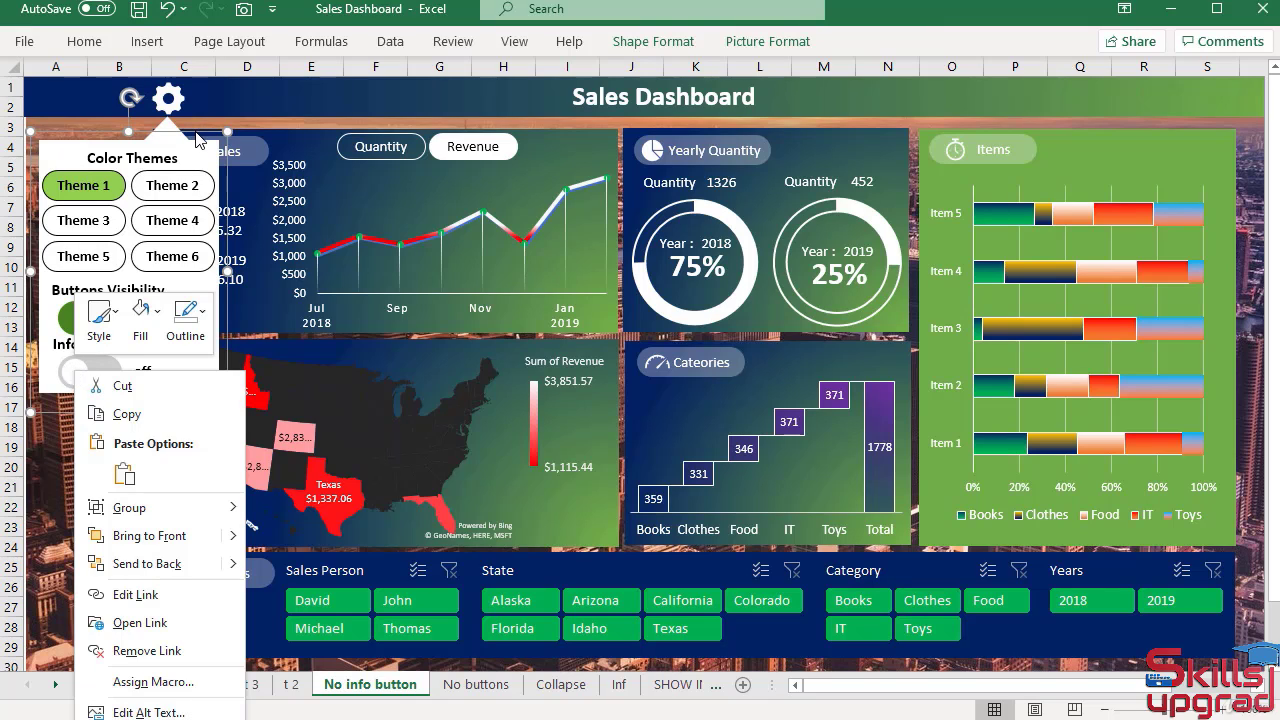
pyautogui.press('Escape')
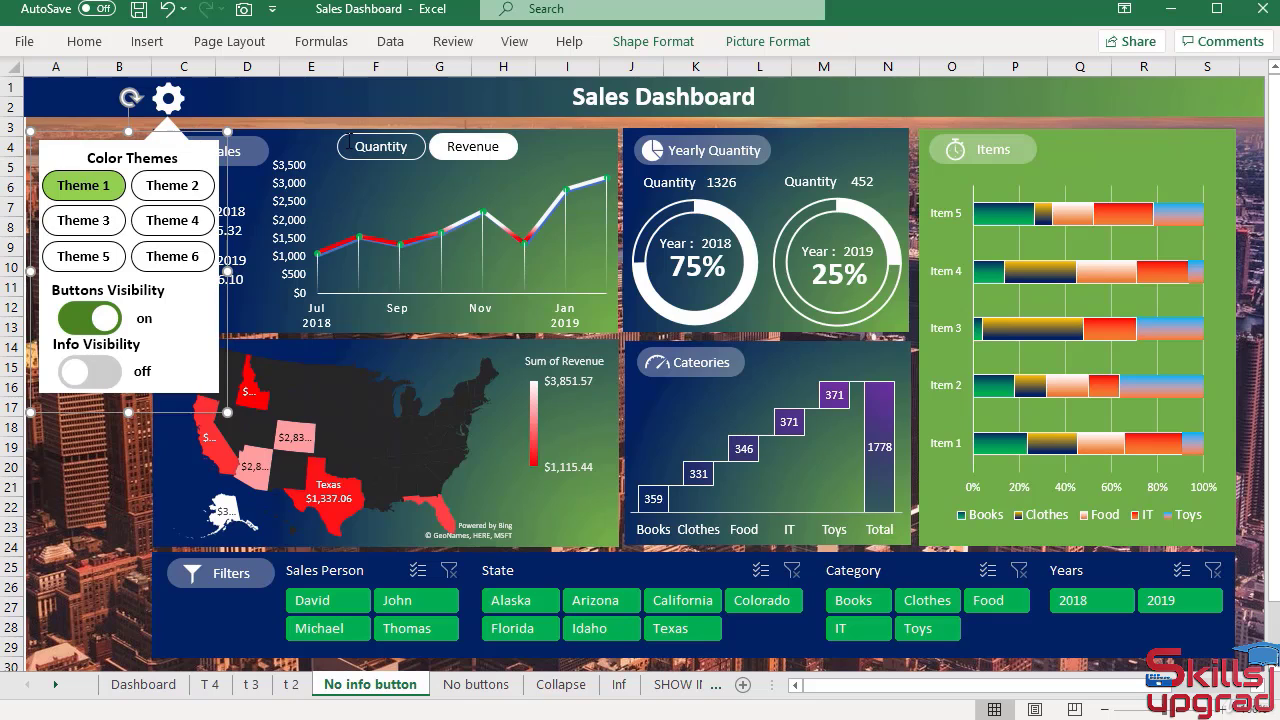
# - Ungroup the settings panel on the No info button sheet and deselect its shapes
pyautogui.click(697, 50)
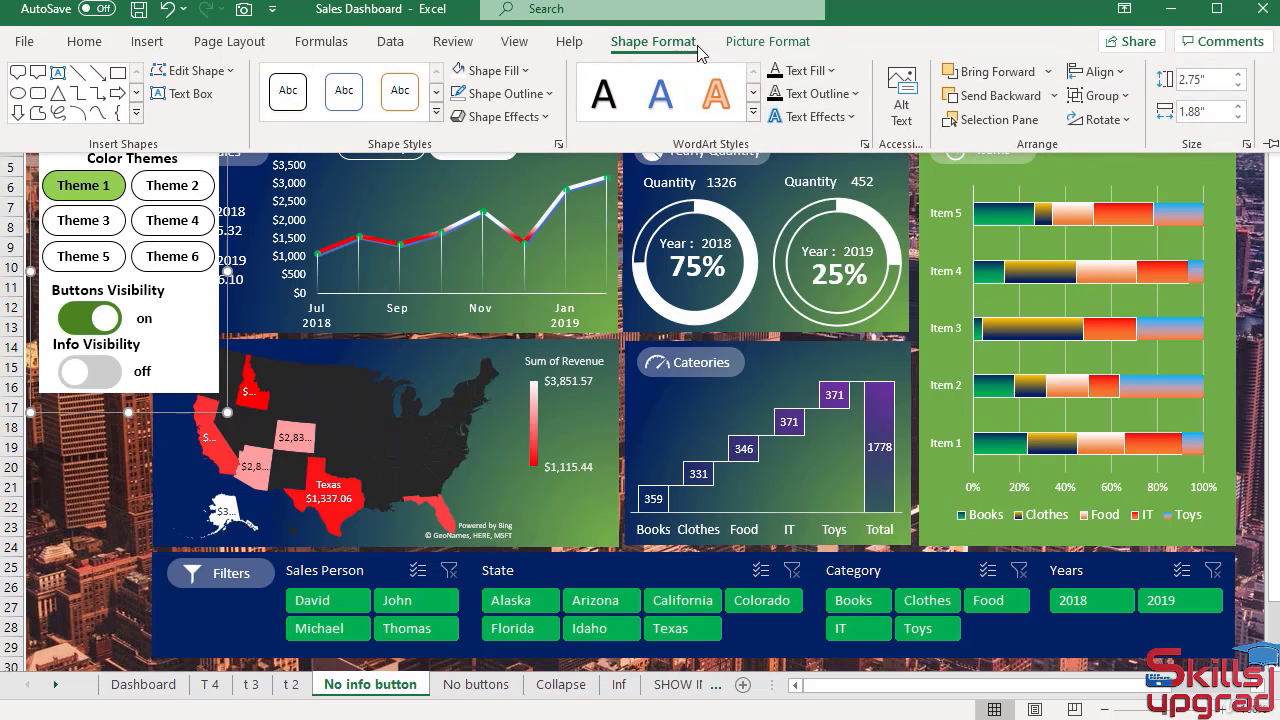
pyautogui.click(1133, 91)
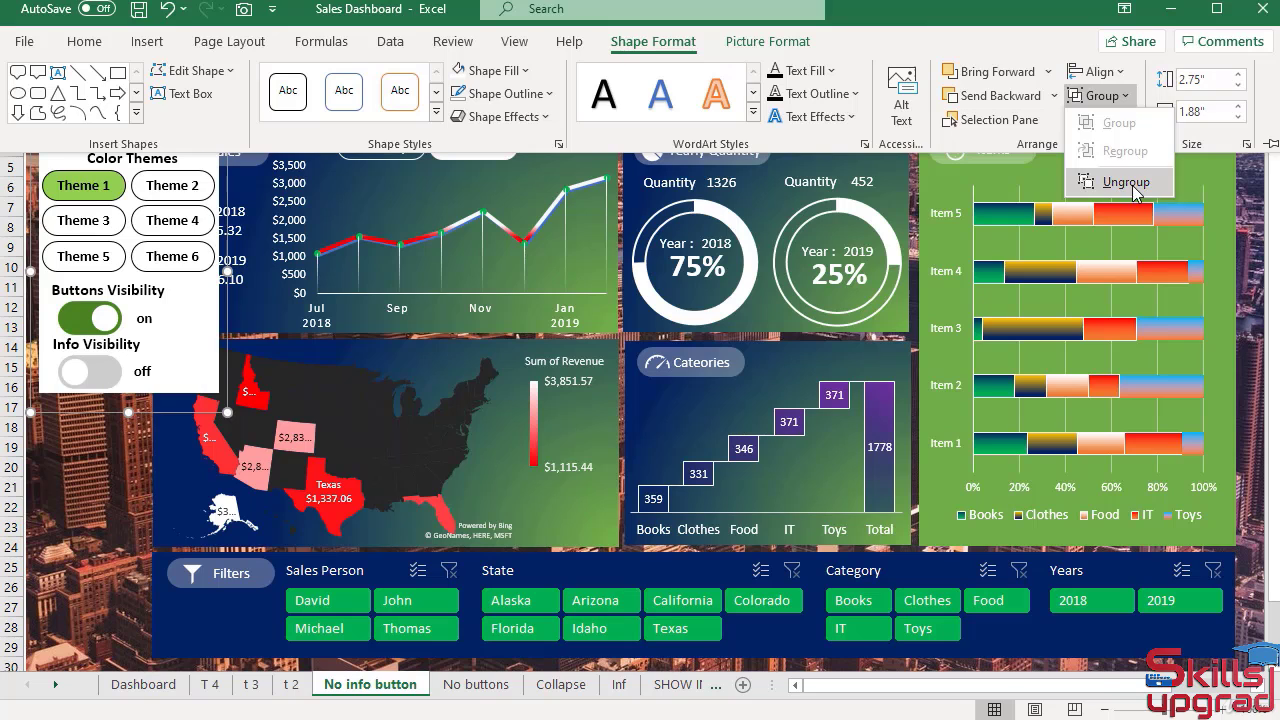
pyautogui.click(1126, 182)
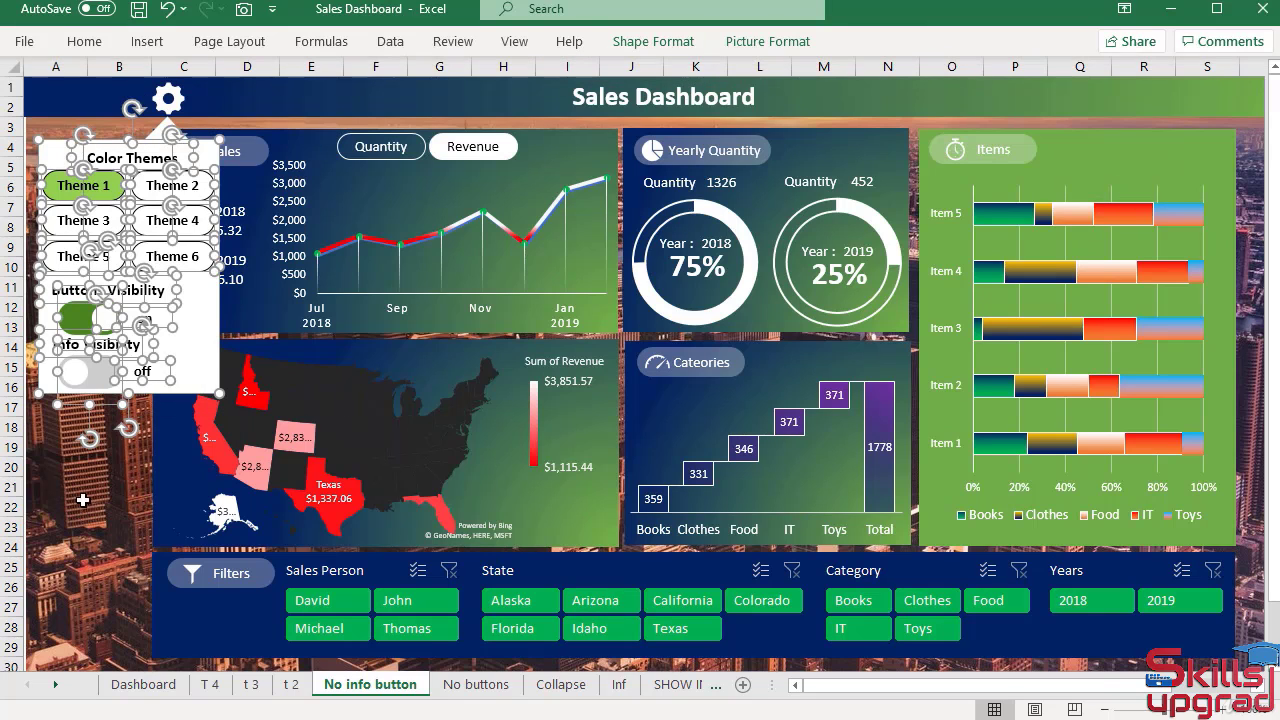
pyautogui.click(86, 492)
# - Point the hyperlink of the Info Visibility switch on the No info button sheet to cell A1 of the Dashboard sheet
pyautogui.rightClick(97, 365)
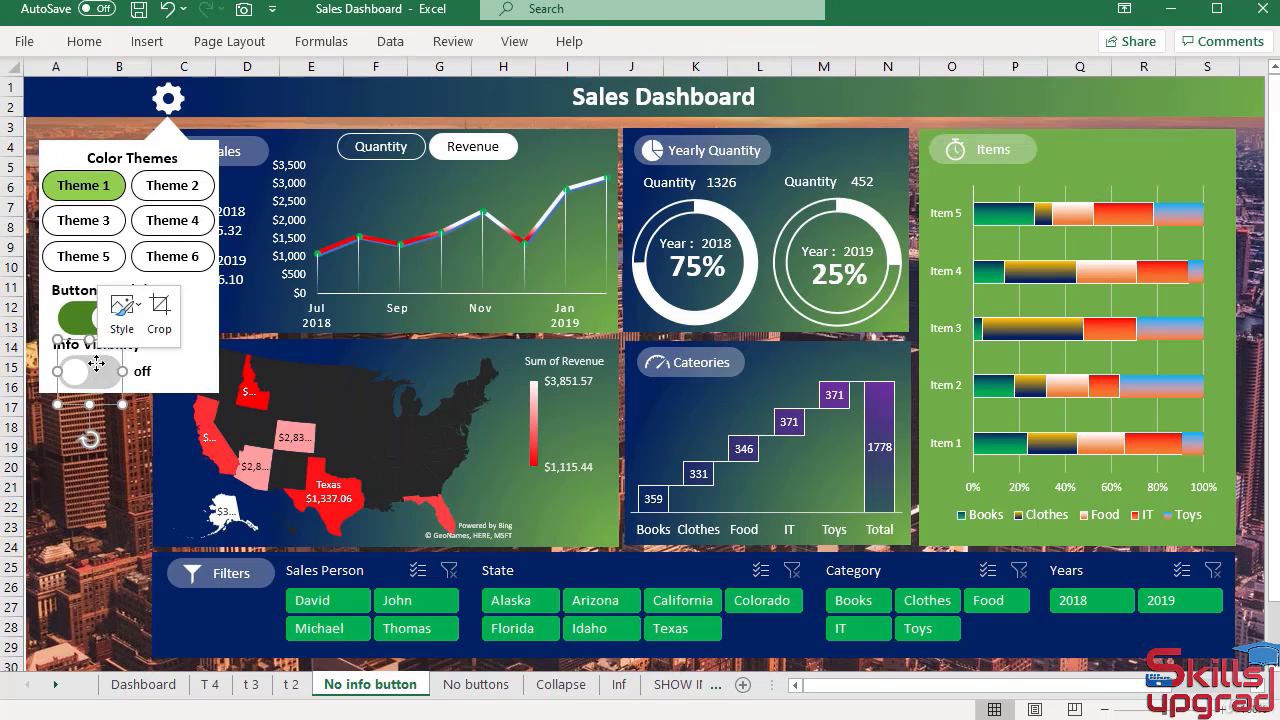
pyautogui.click(149, 617)
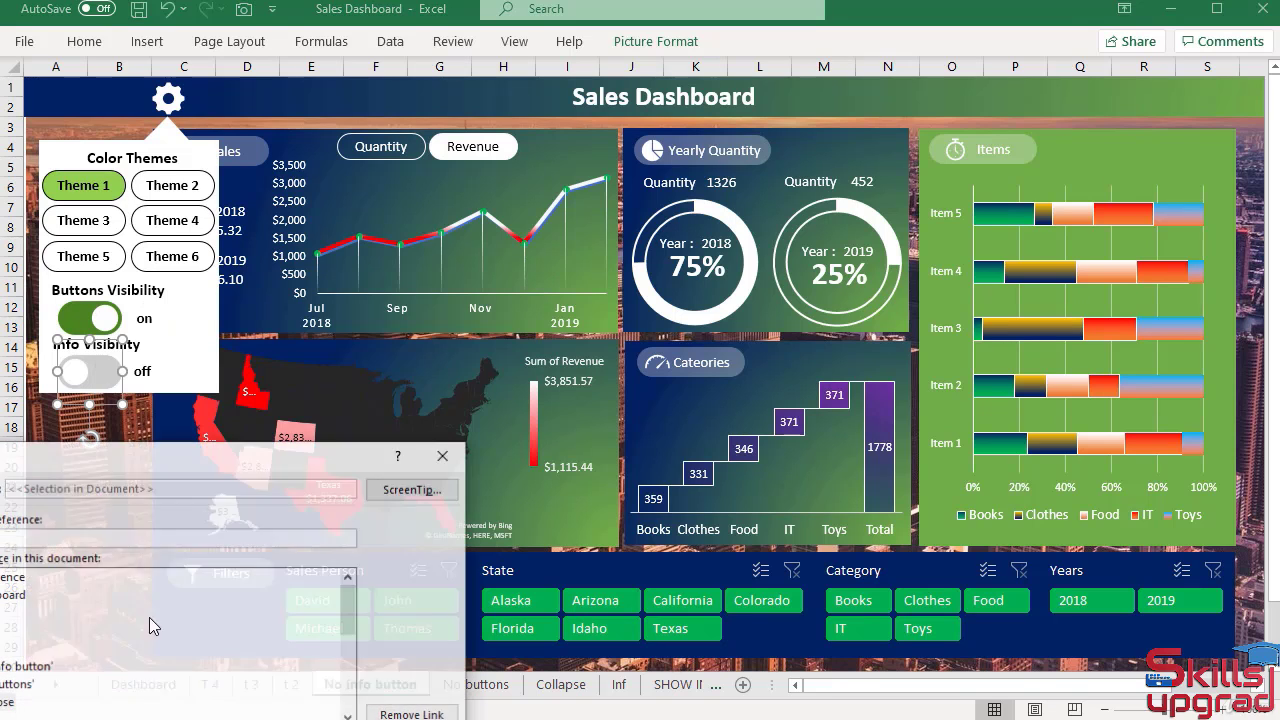
pyautogui.moveTo(203, 468); pyautogui.dragTo(873, 113)
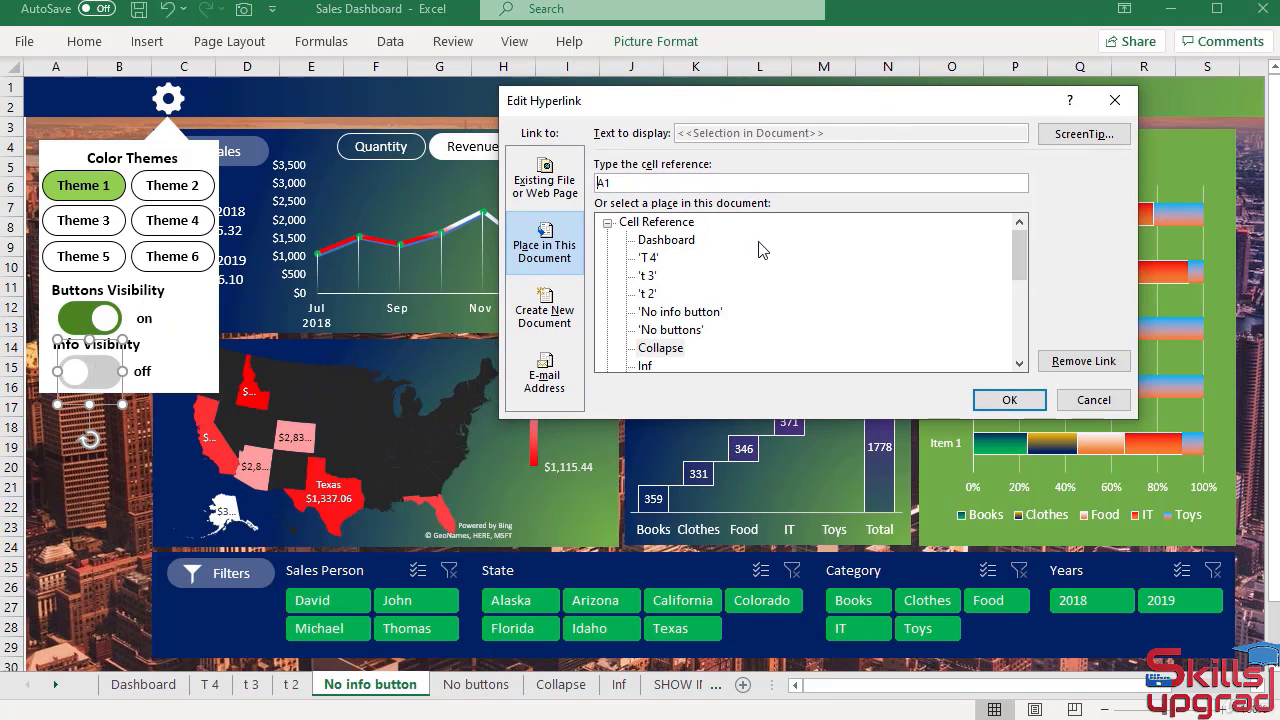
pyautogui.click(670, 244)
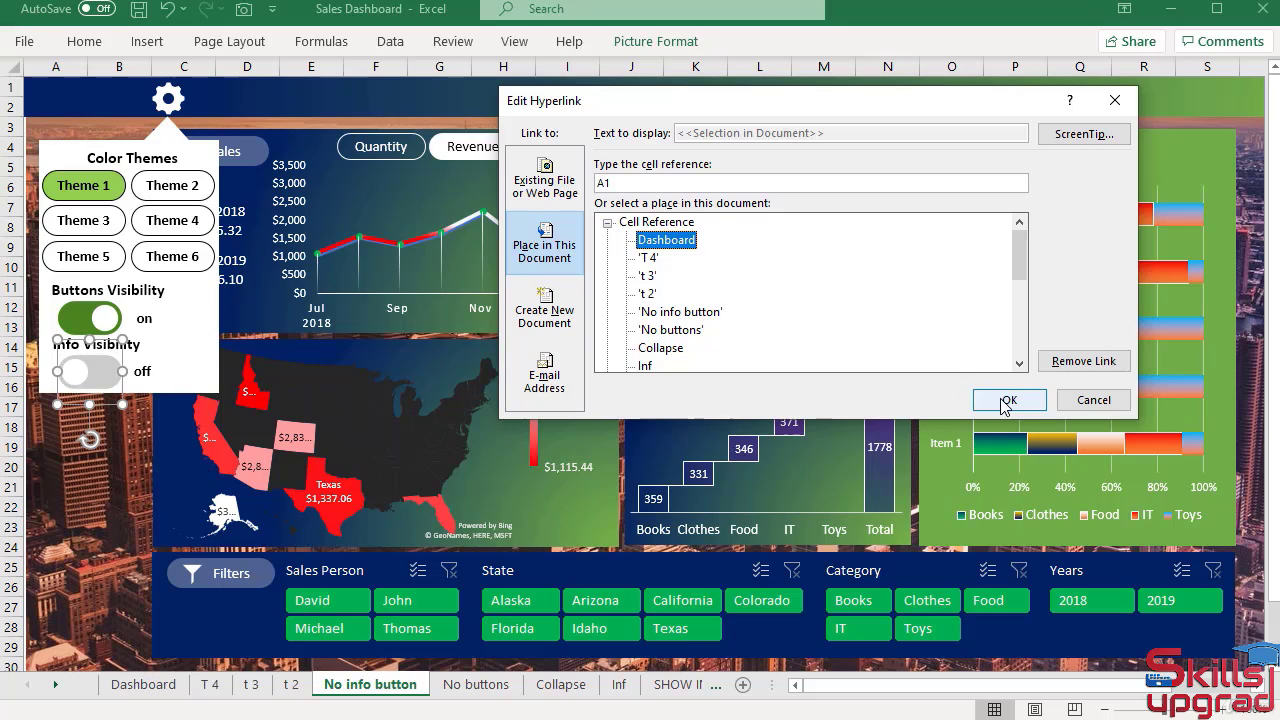
pyautogui.click(1005, 400)
pyautogui.click(90, 487)
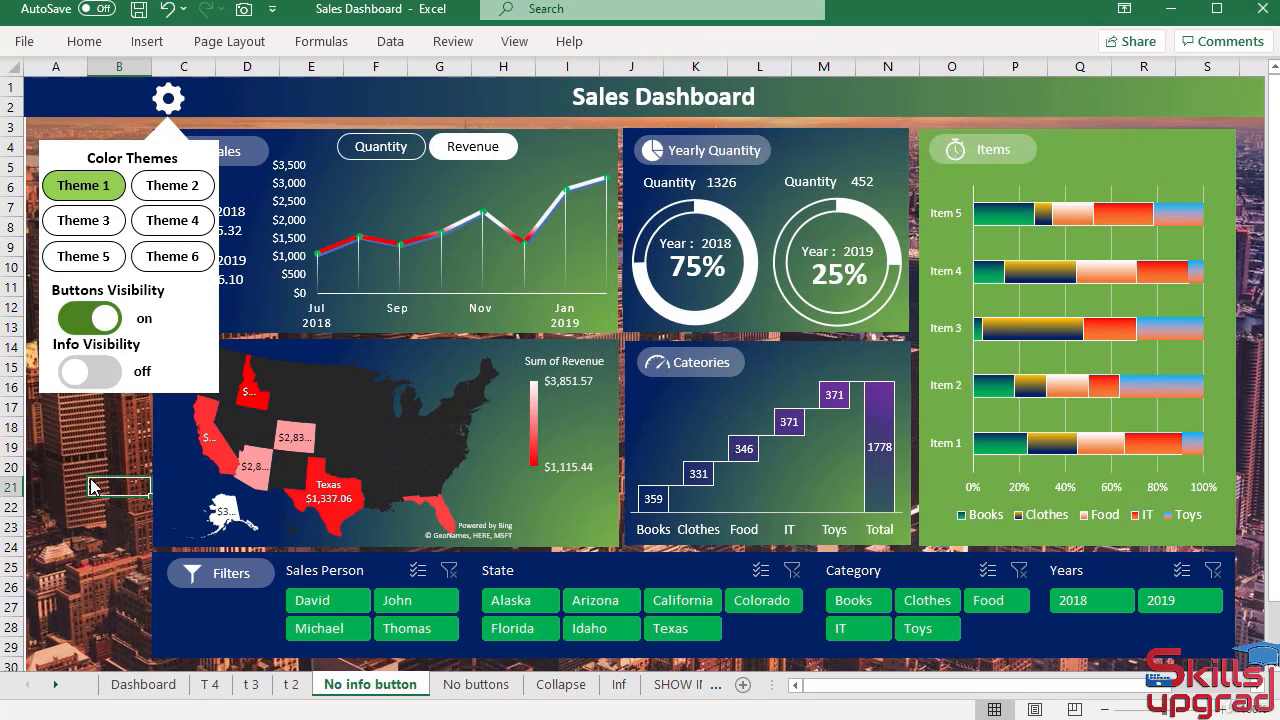
# - Test the corrected Info Visibility link by toggling the switch repeatedly, ending with it on
pyautogui.click(98, 376)
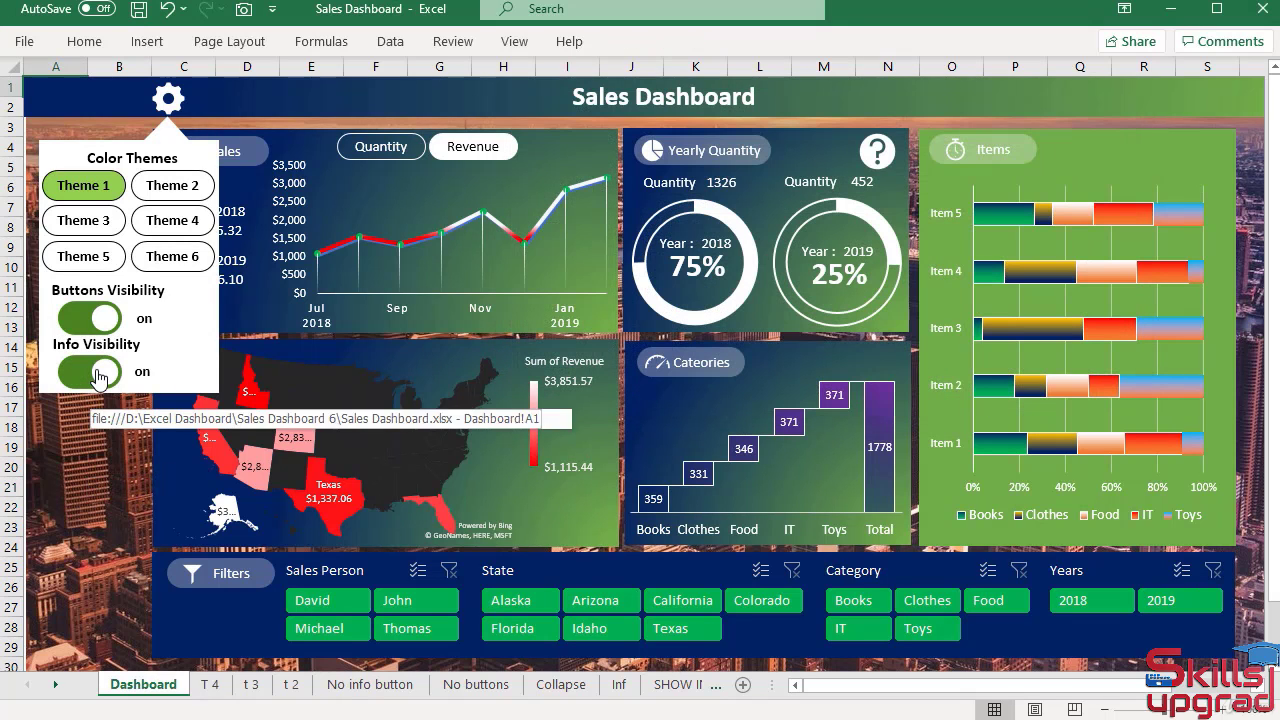
pyautogui.click(98, 376)
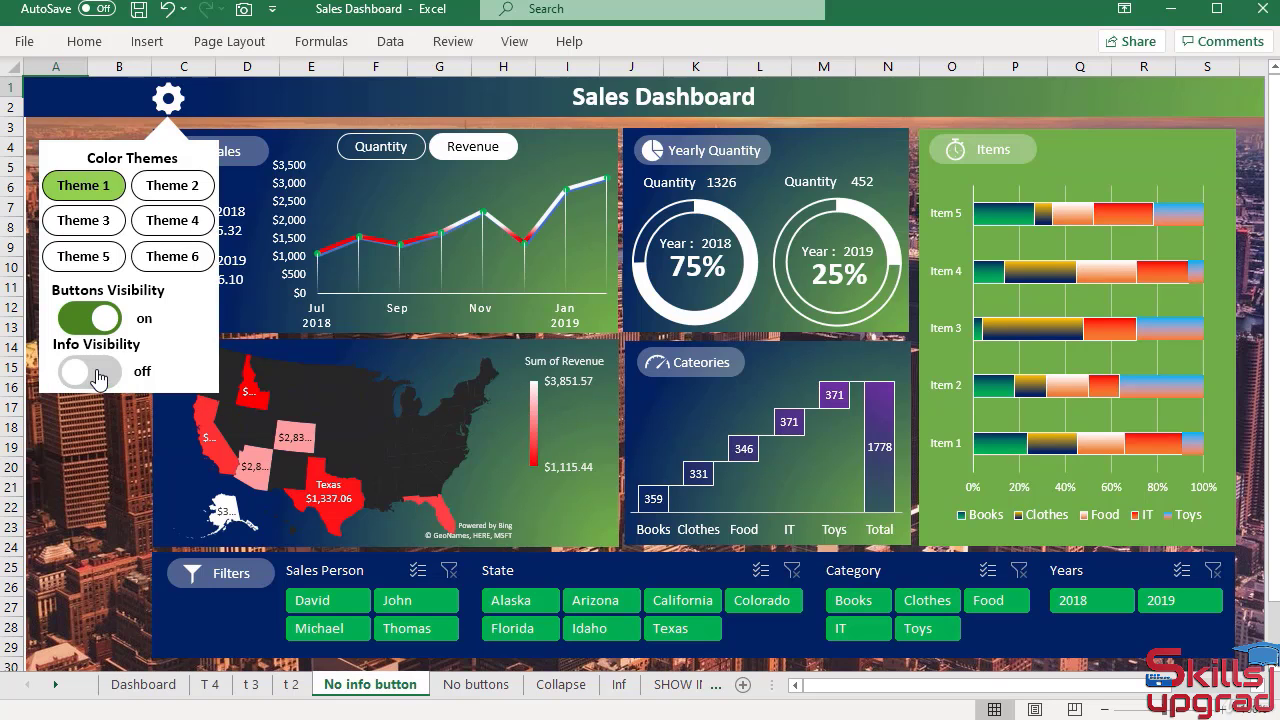
pyautogui.click(98, 376)
pyautogui.click(98, 376)
pyautogui.click(98, 376)
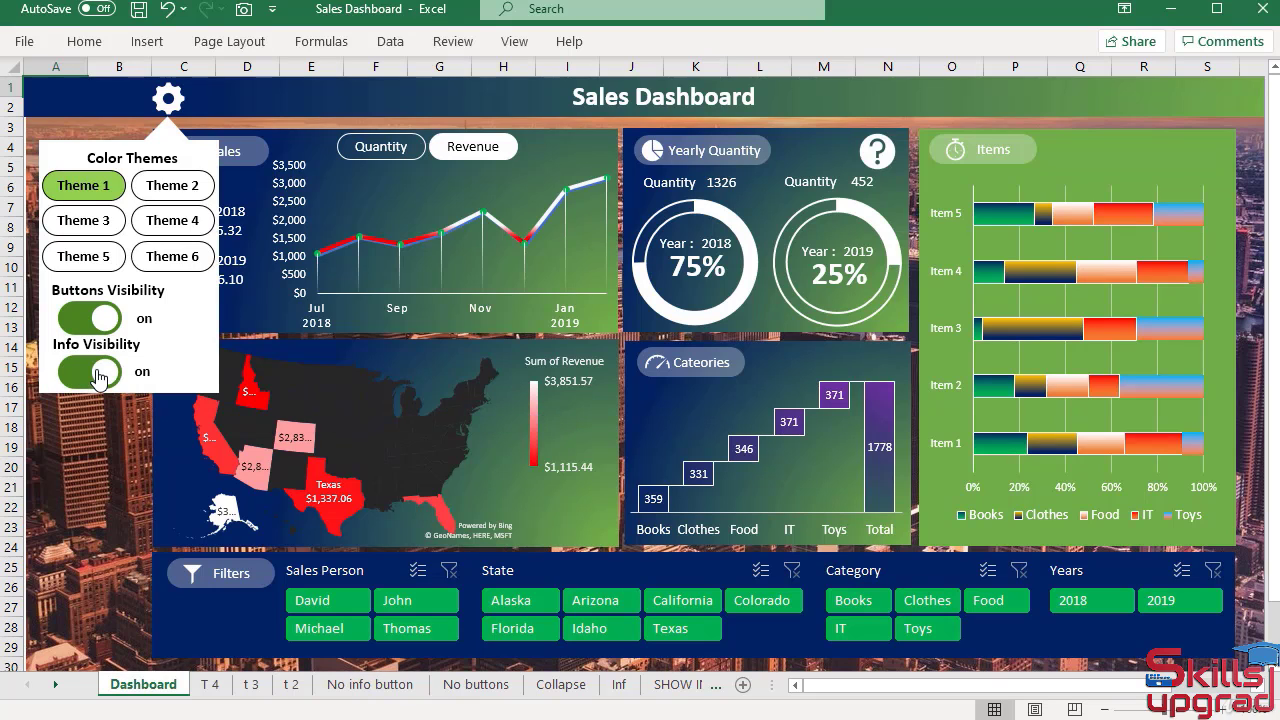
pyautogui.click(98, 376)
pyautogui.click(98, 376)
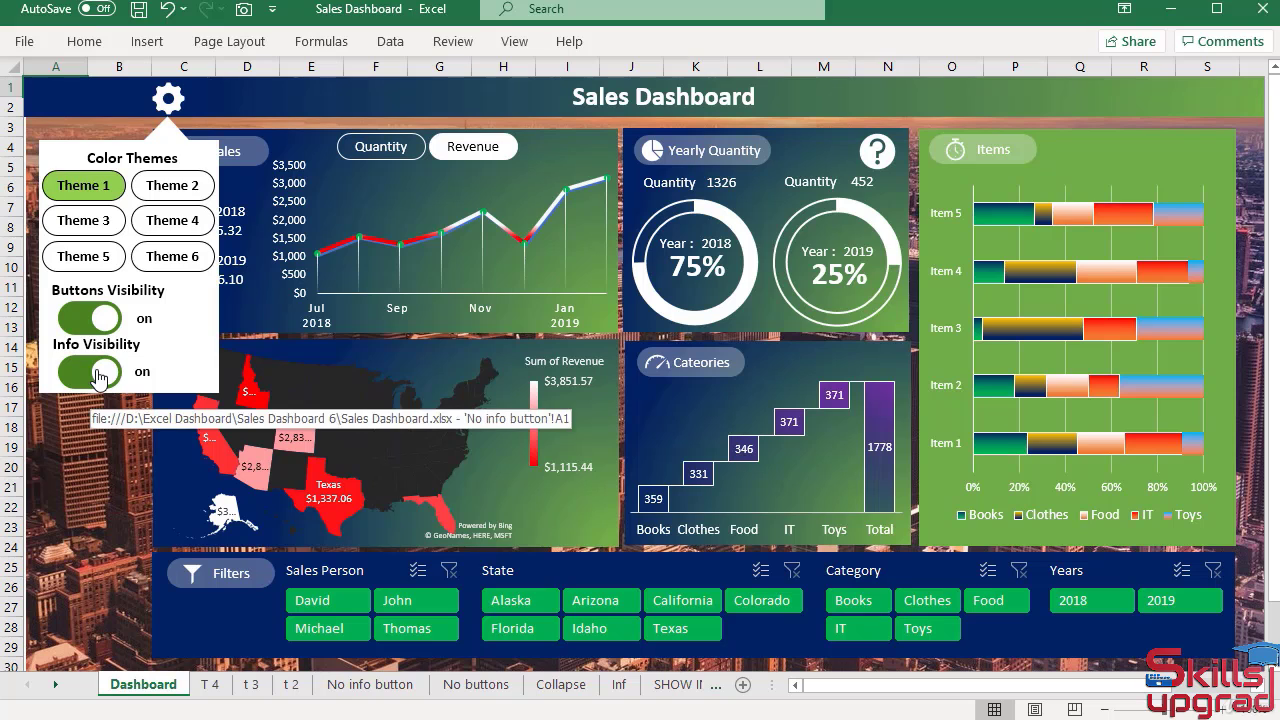
pyautogui.click(98, 376)
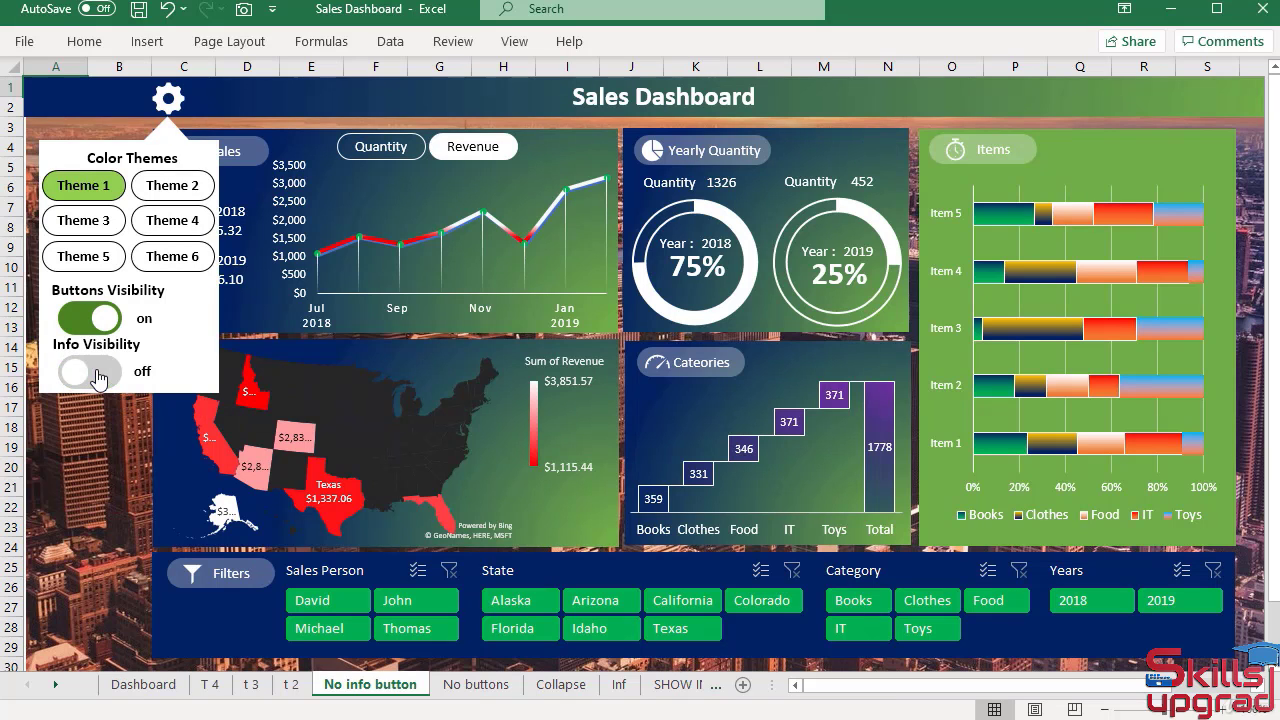
pyautogui.click(98, 376)
# - Hide the sheet tabs of the Sales Dashboard workbook through the advanced Excel options
pyautogui.click(25, 42)
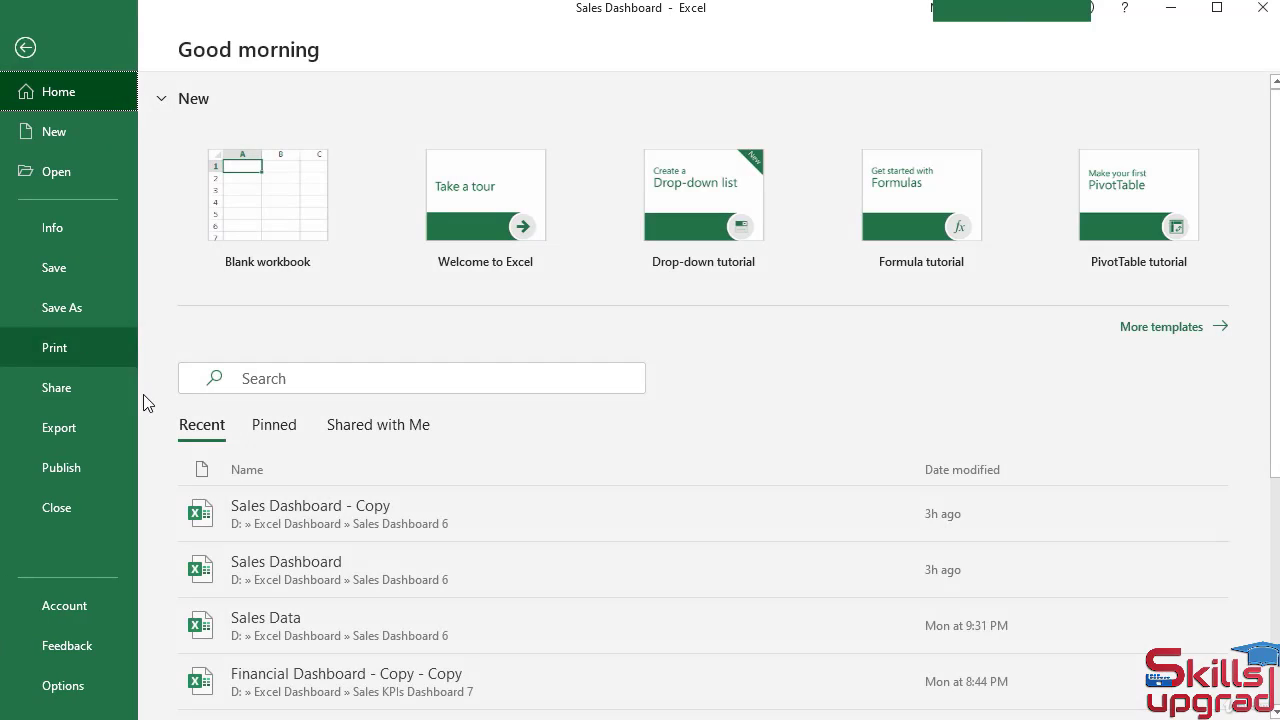
pyautogui.click(78, 688)
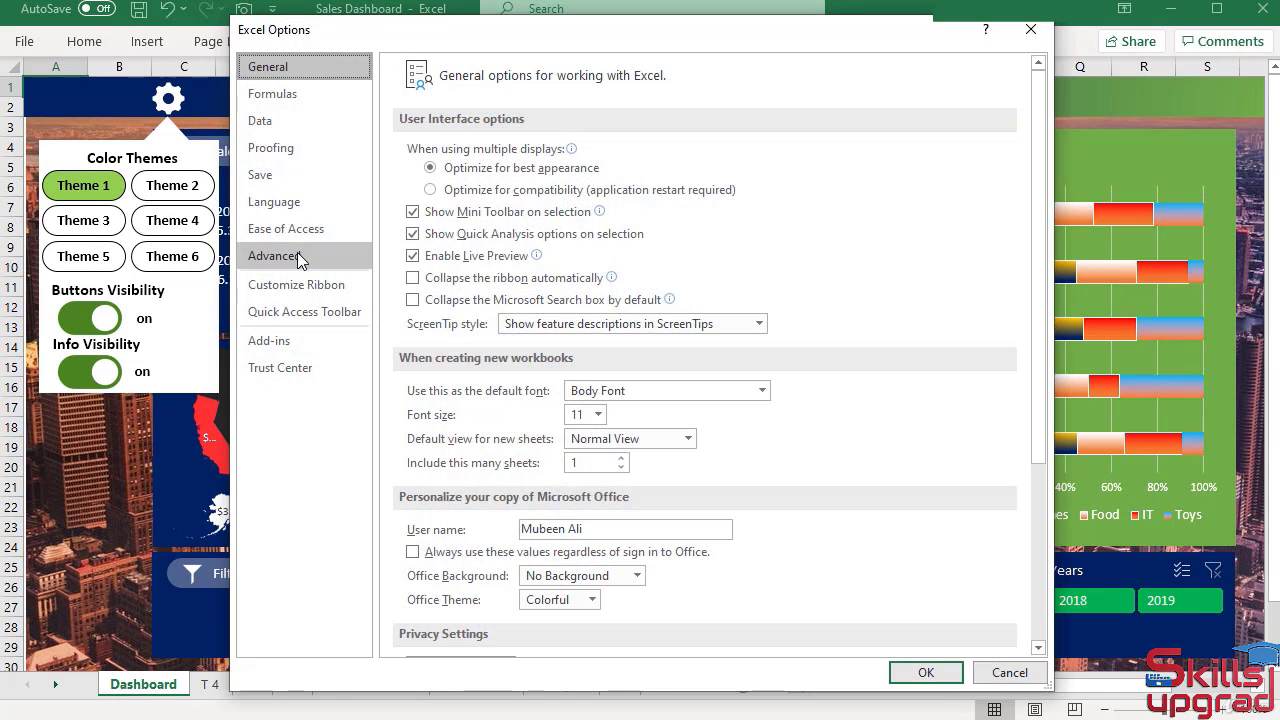
pyautogui.click(297, 252)
pyautogui.scroll(-15, 497, 300)
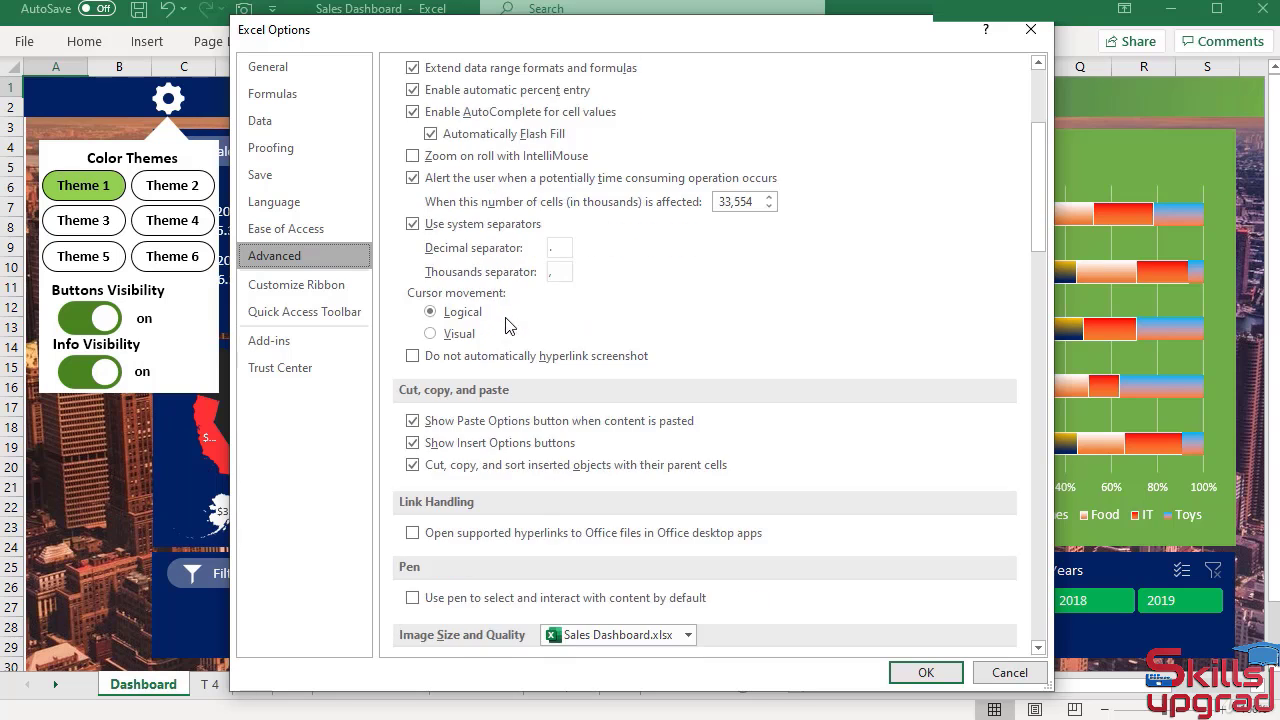
pyautogui.scroll(-5, 497, 320)
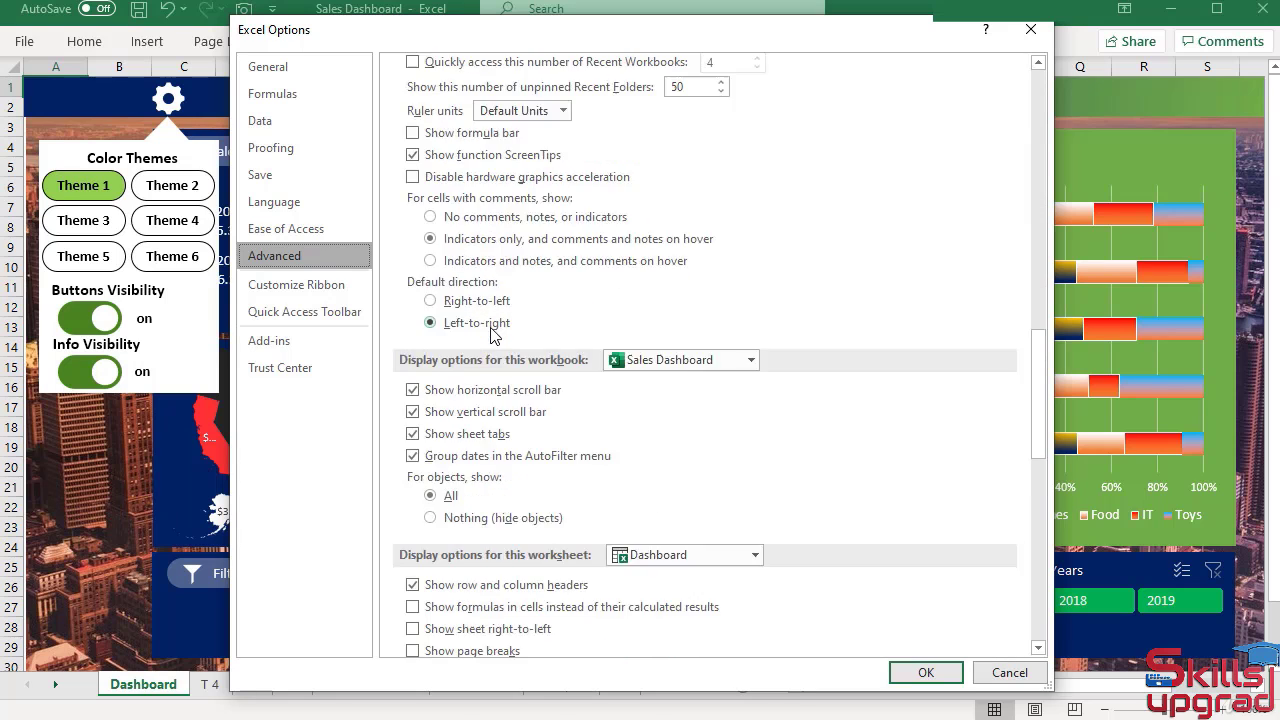
pyautogui.click(412, 337)
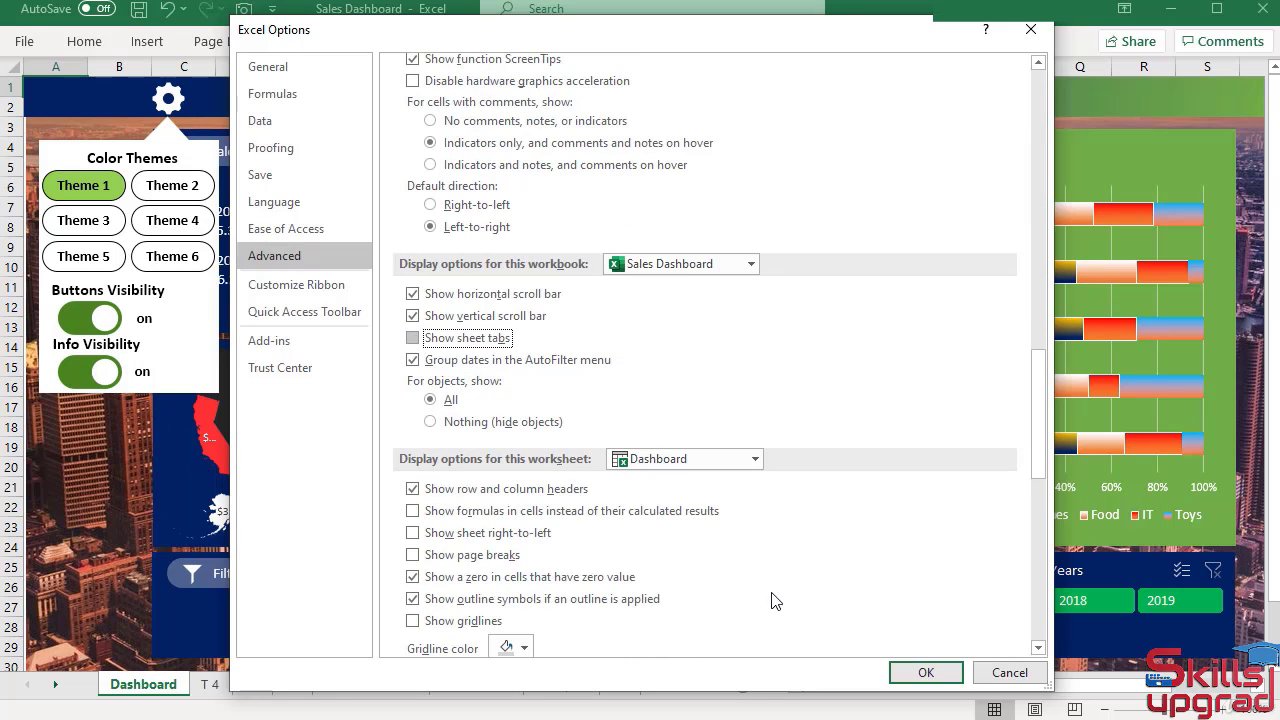
pyautogui.click(926, 672)
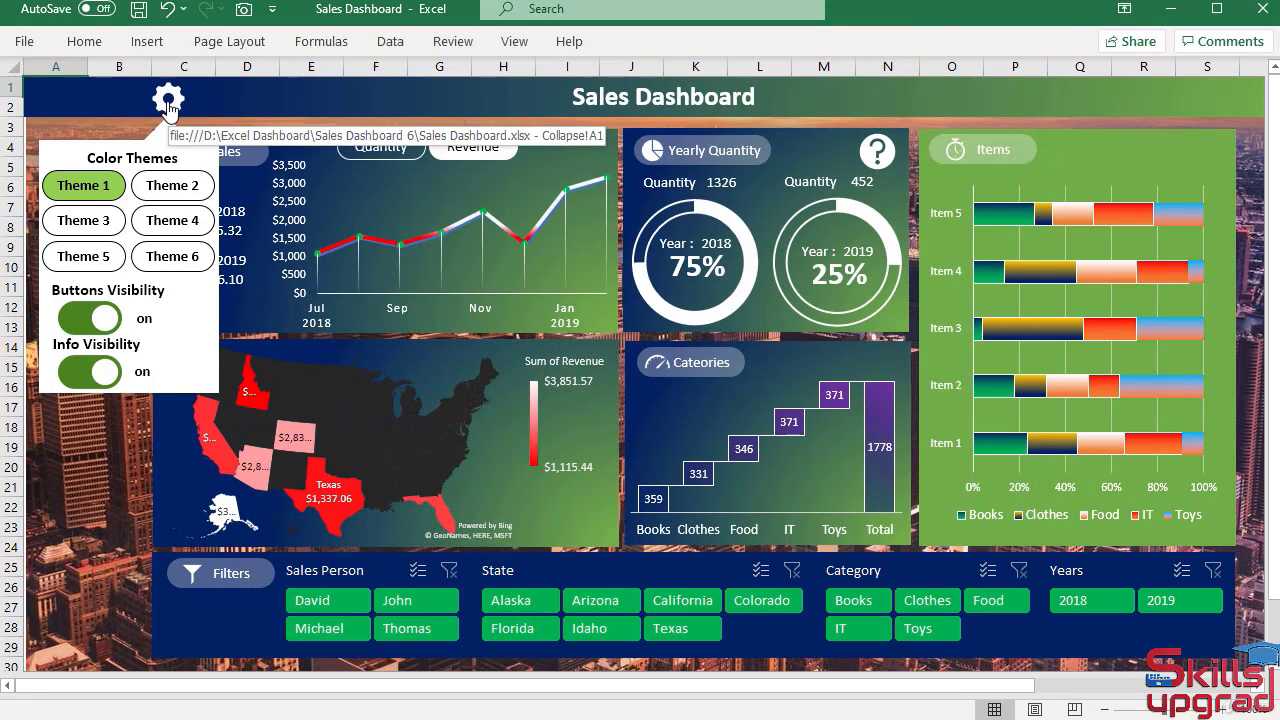
# - Collapse and expand the settings panel with the gear, and try the Theme 2 and Theme 3 color themes
pyautogui.click(167, 103)
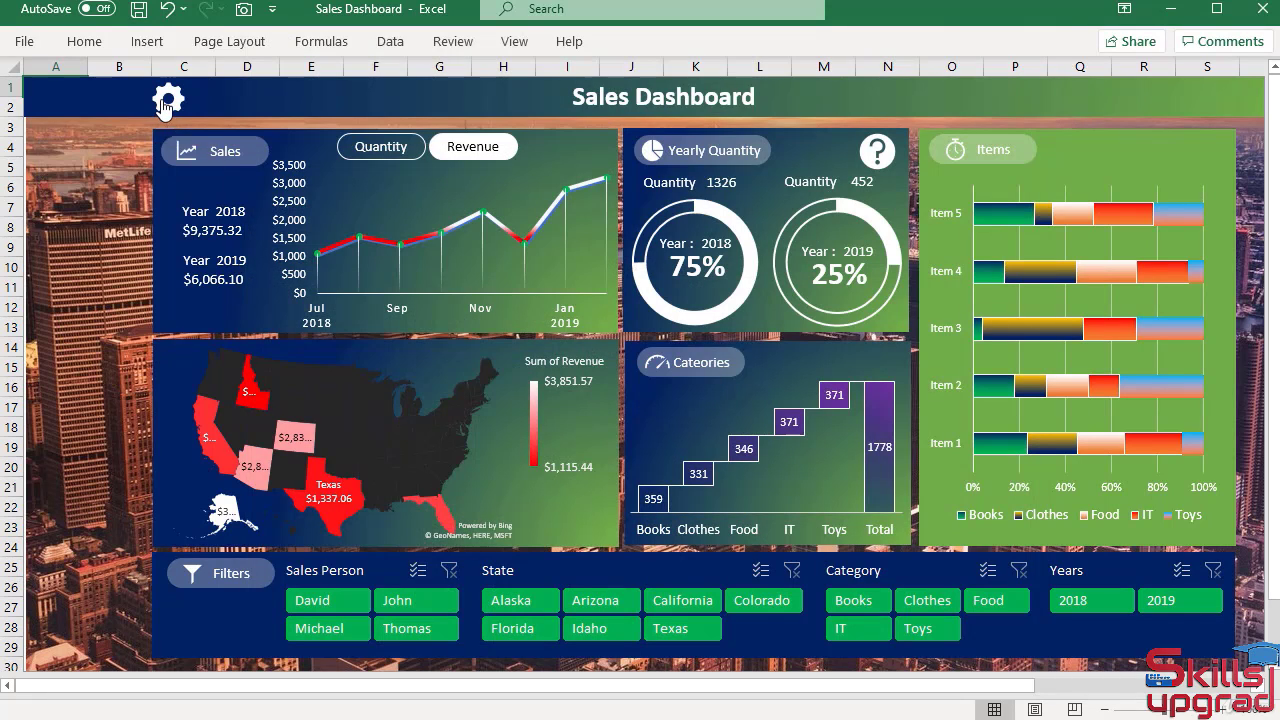
pyautogui.click(165, 104)
pyautogui.click(165, 104)
pyautogui.click(166, 102)
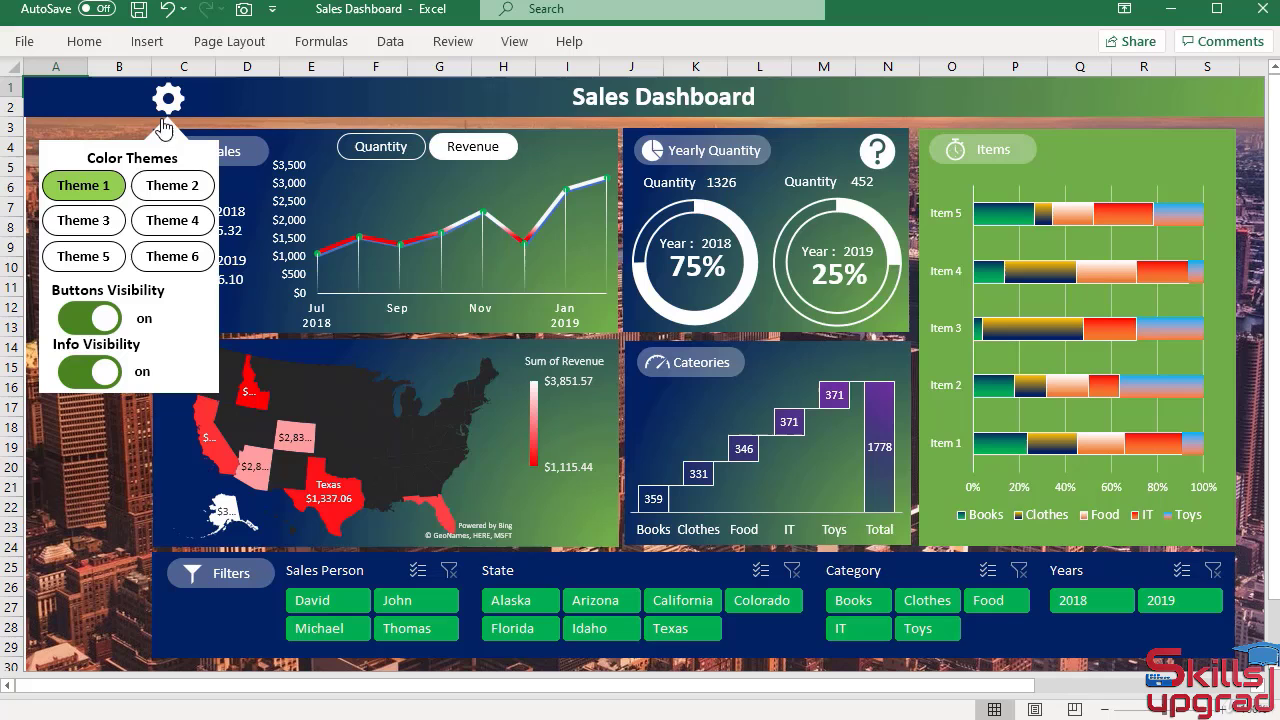
pyautogui.click(167, 195)
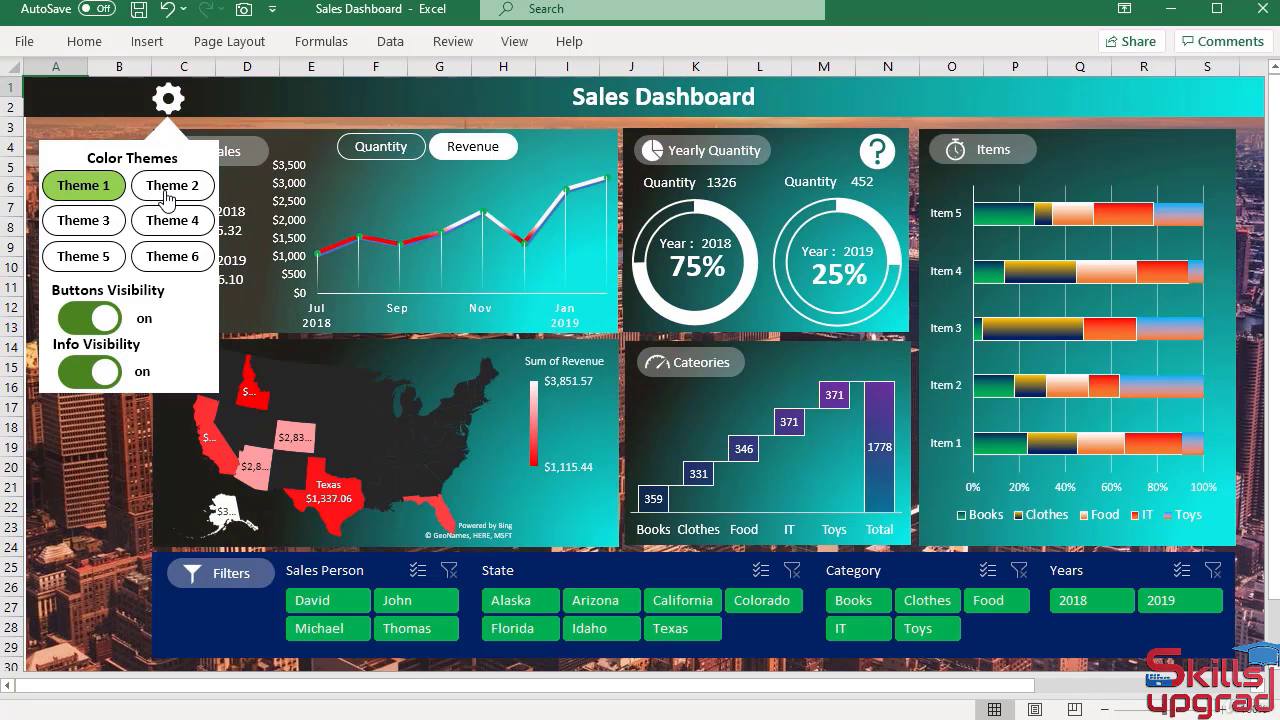
pyautogui.click(115, 224)
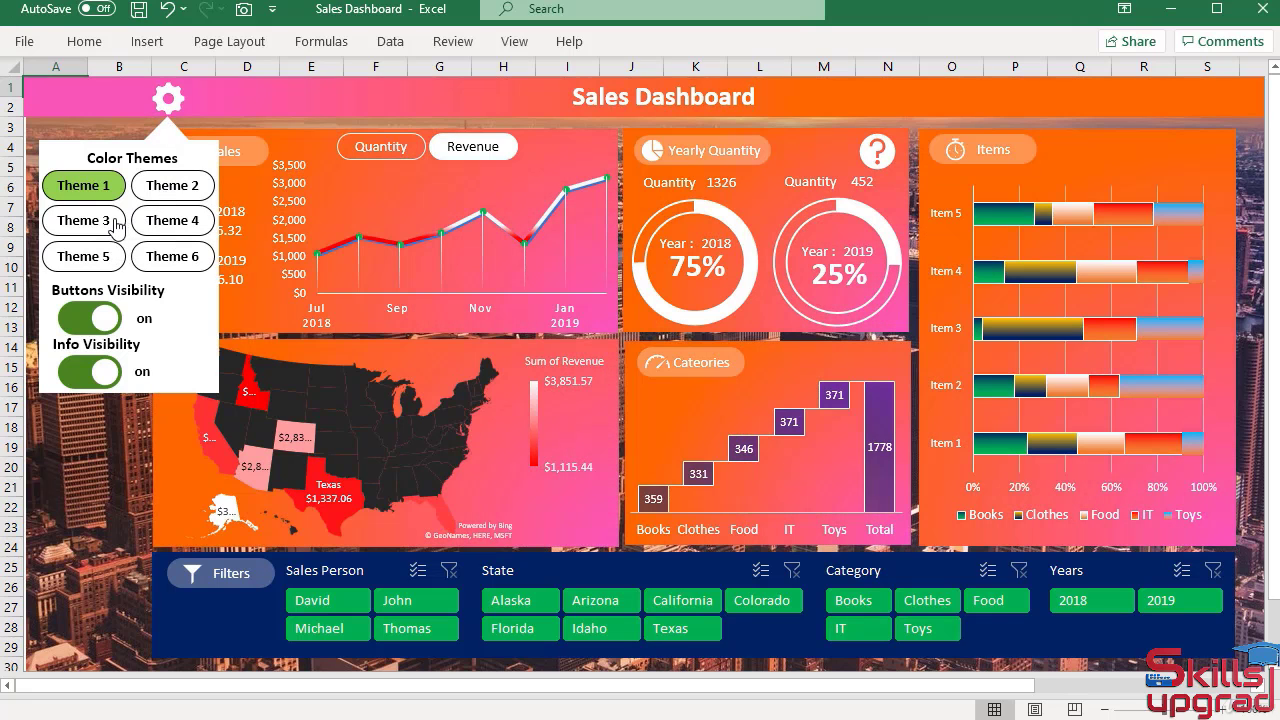
# - Try the Theme 4 color theme and return the dashboard to Theme 1
pyautogui.click(168, 226)
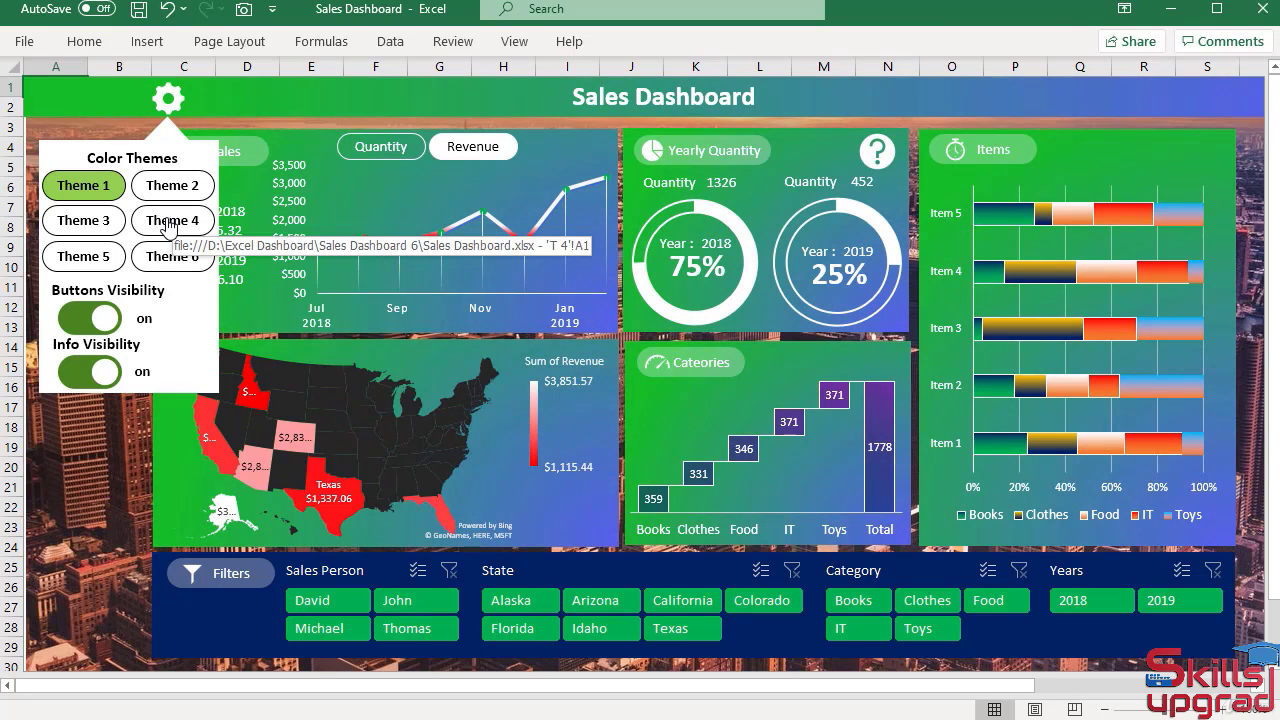
pyautogui.click(83, 188)
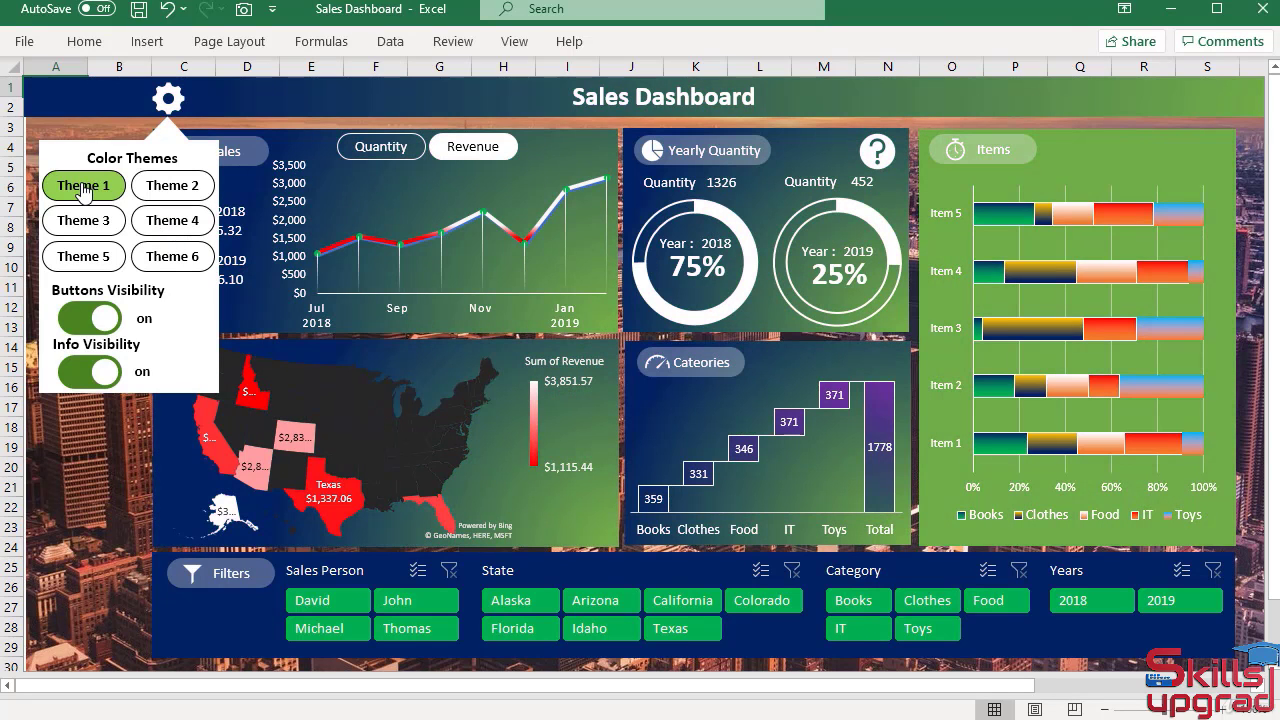
# - Toggle the Buttons Visibility and Info Visibility switches off and on repeatedly, leaving both on, and collapse the settings panel
pyautogui.click(101, 320)
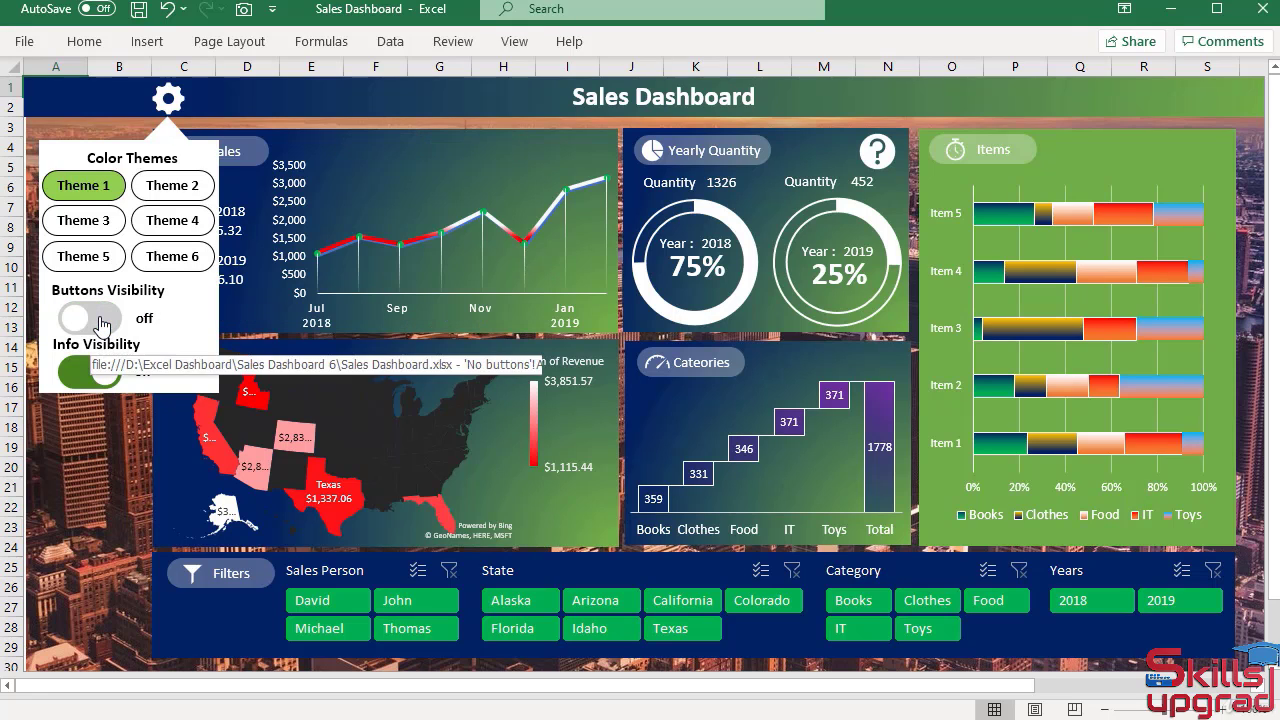
pyautogui.click(101, 321)
pyautogui.click(101, 322)
pyautogui.click(101, 321)
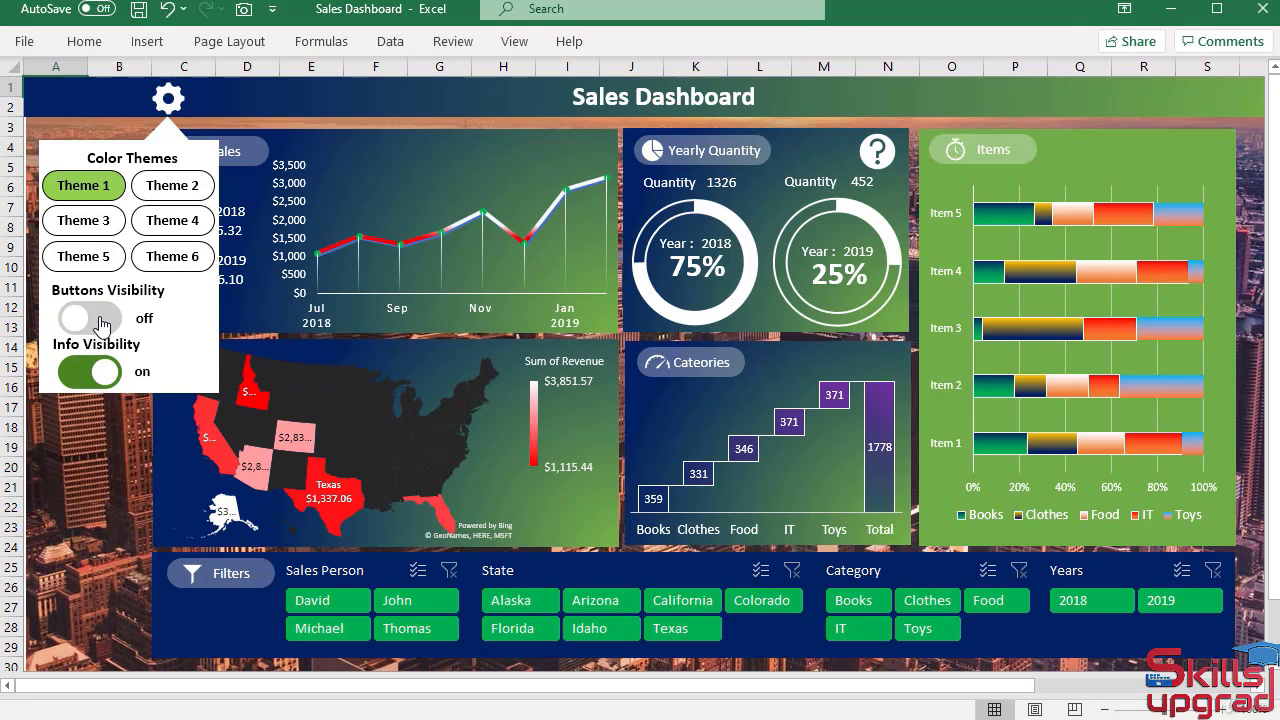
pyautogui.click(104, 376)
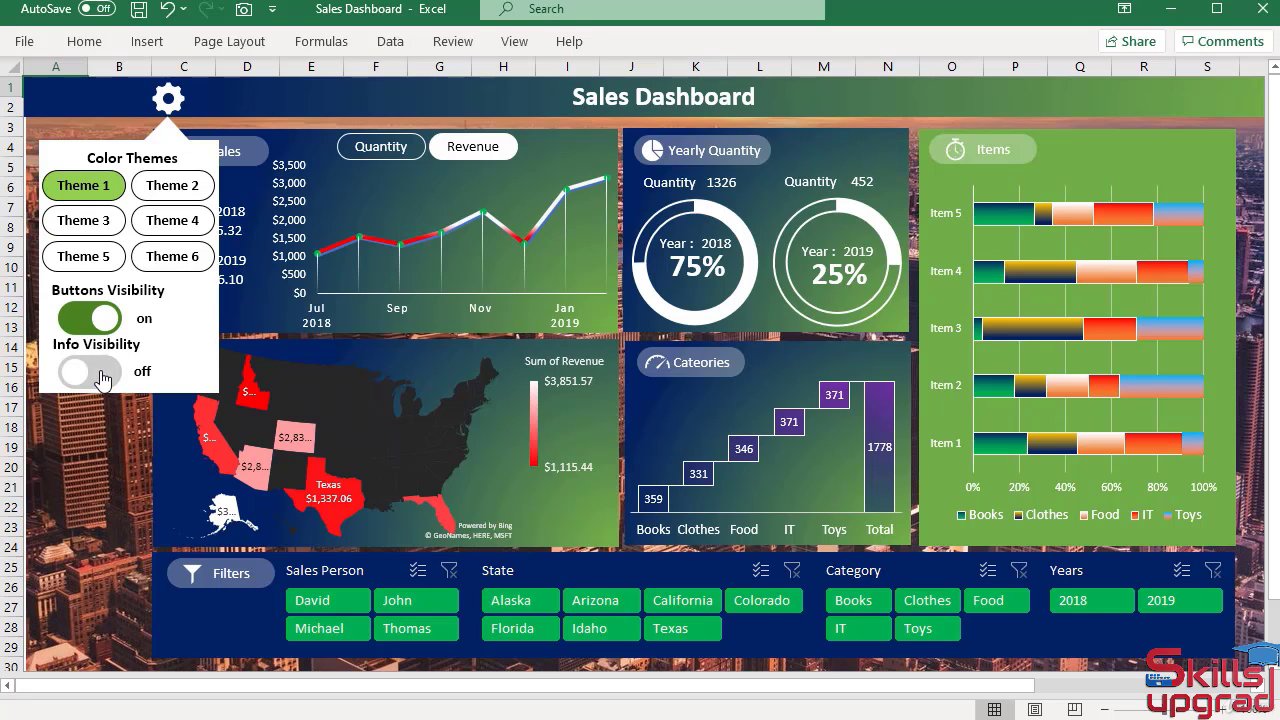
pyautogui.click(101, 376)
pyautogui.click(101, 376)
pyautogui.click(101, 376)
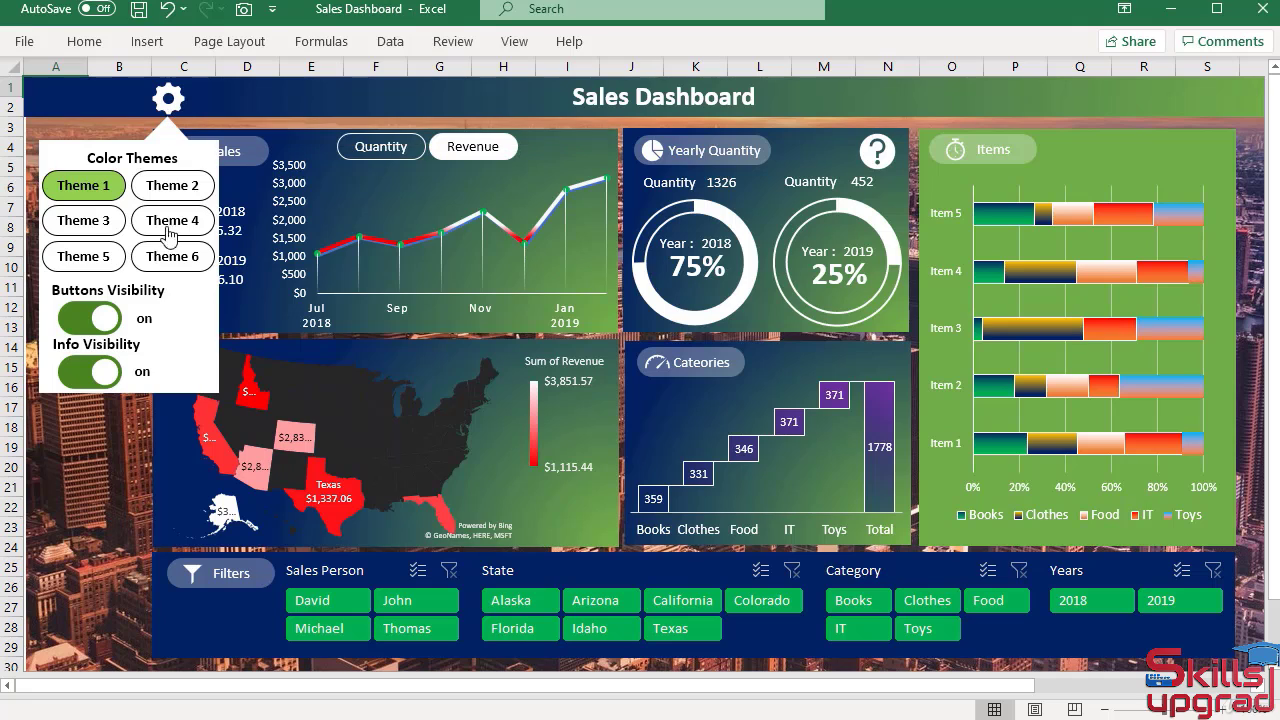
pyautogui.click(168, 101)
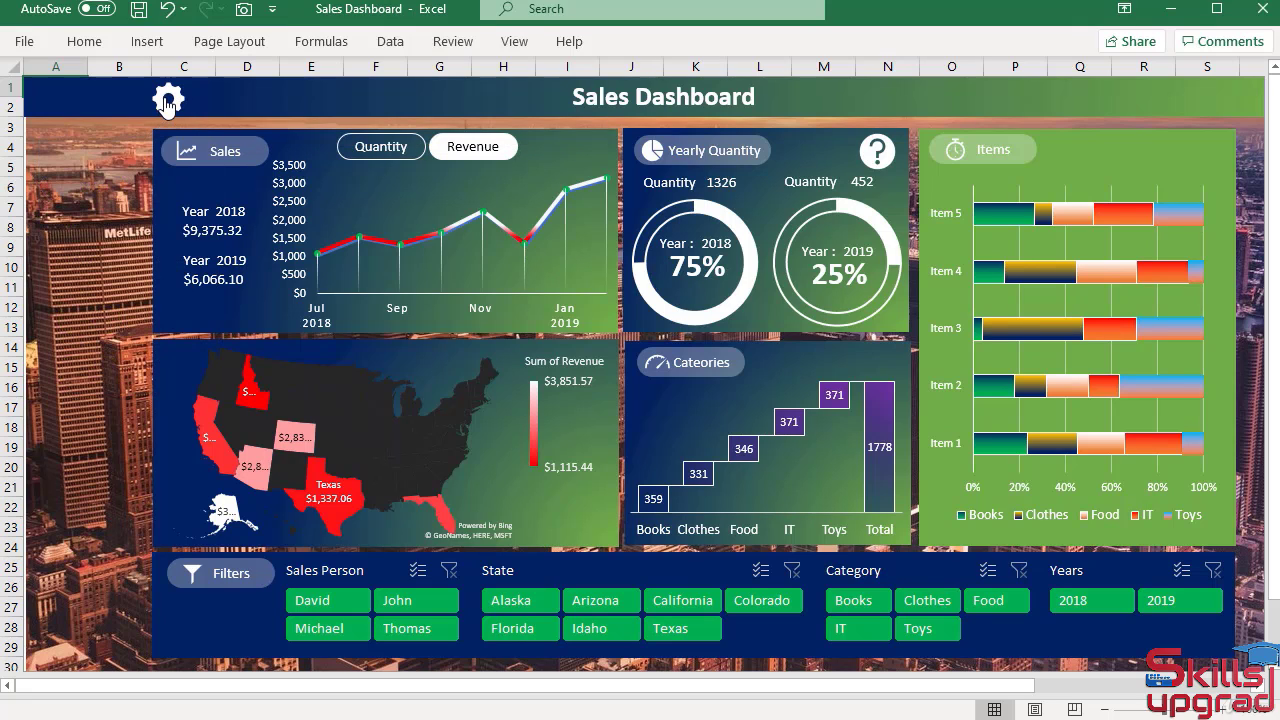
# - Switch the Sales chart between Quantity and Revenue, ending on Revenue, and show and hide the Yearly Quantity help note
pyautogui.click(380, 147)
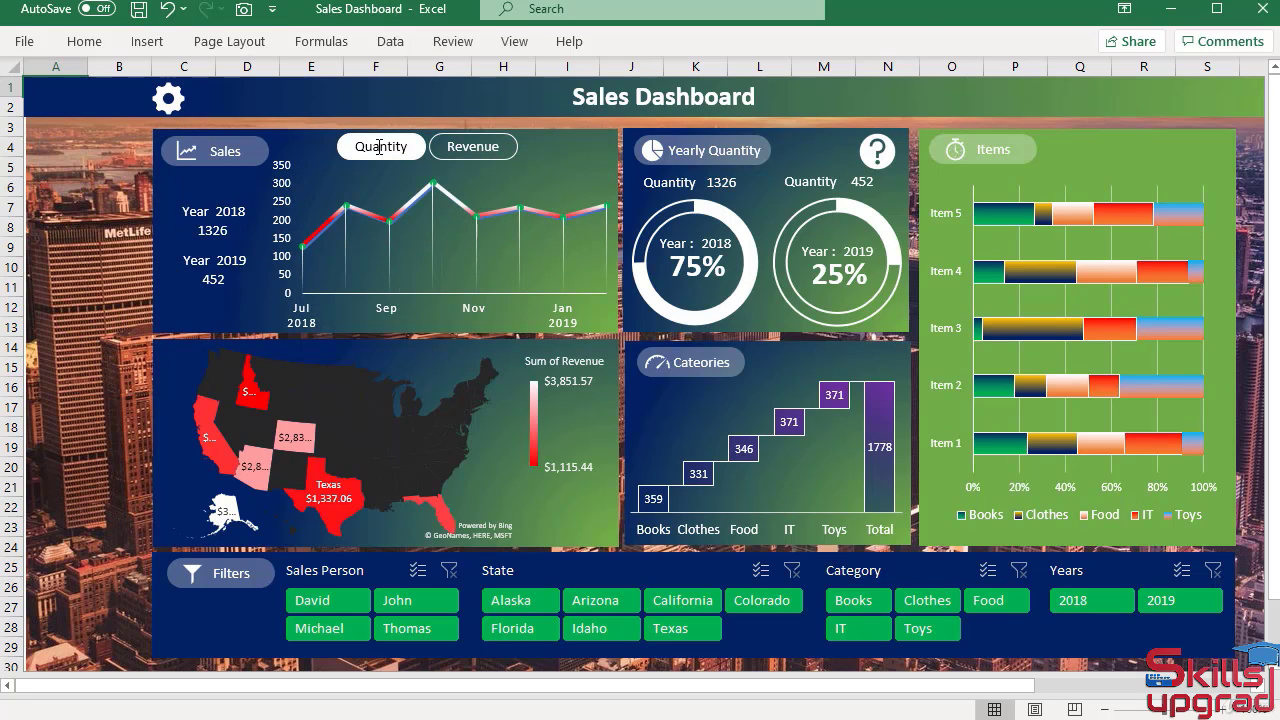
pyautogui.click(506, 150)
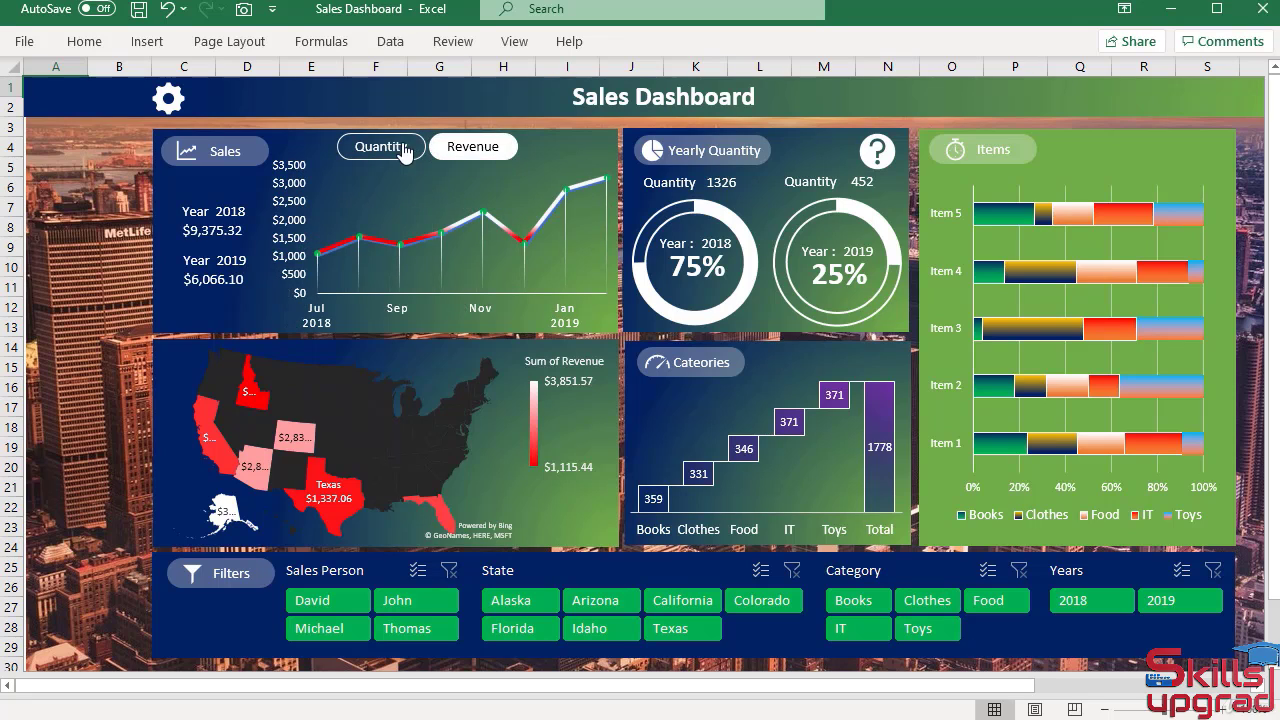
pyautogui.click(404, 150)
pyautogui.click(464, 148)
pyautogui.click(876, 151)
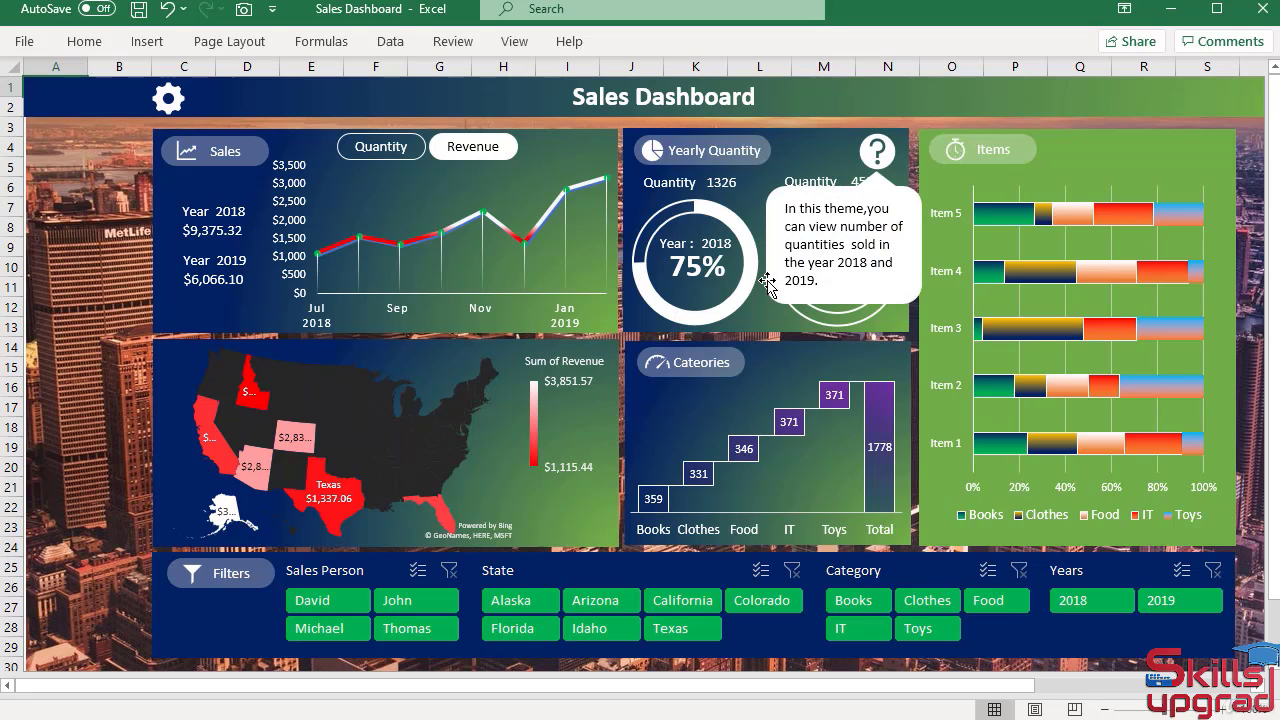
pyautogui.click(884, 153)
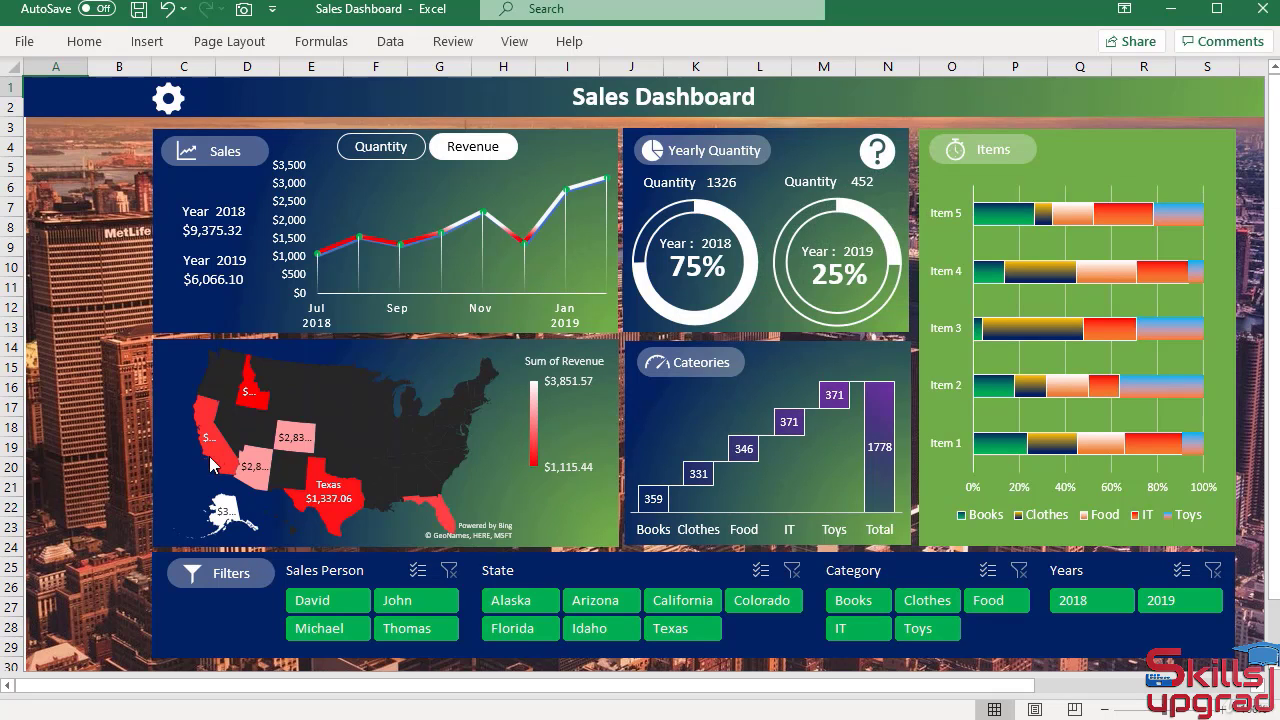
# - Test the Sales Person slicer by filtering the dashboard by each person in turn, and clear its filter
pyautogui.click(325, 601)
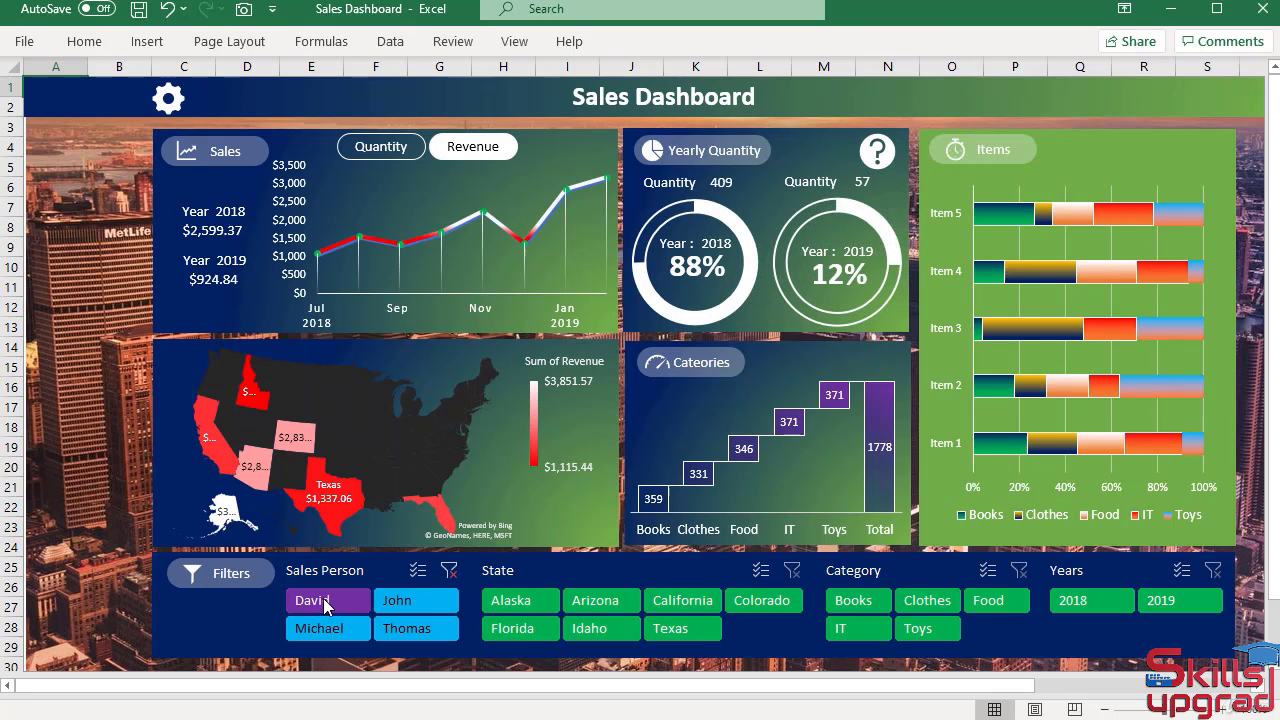
pyautogui.click(399, 602)
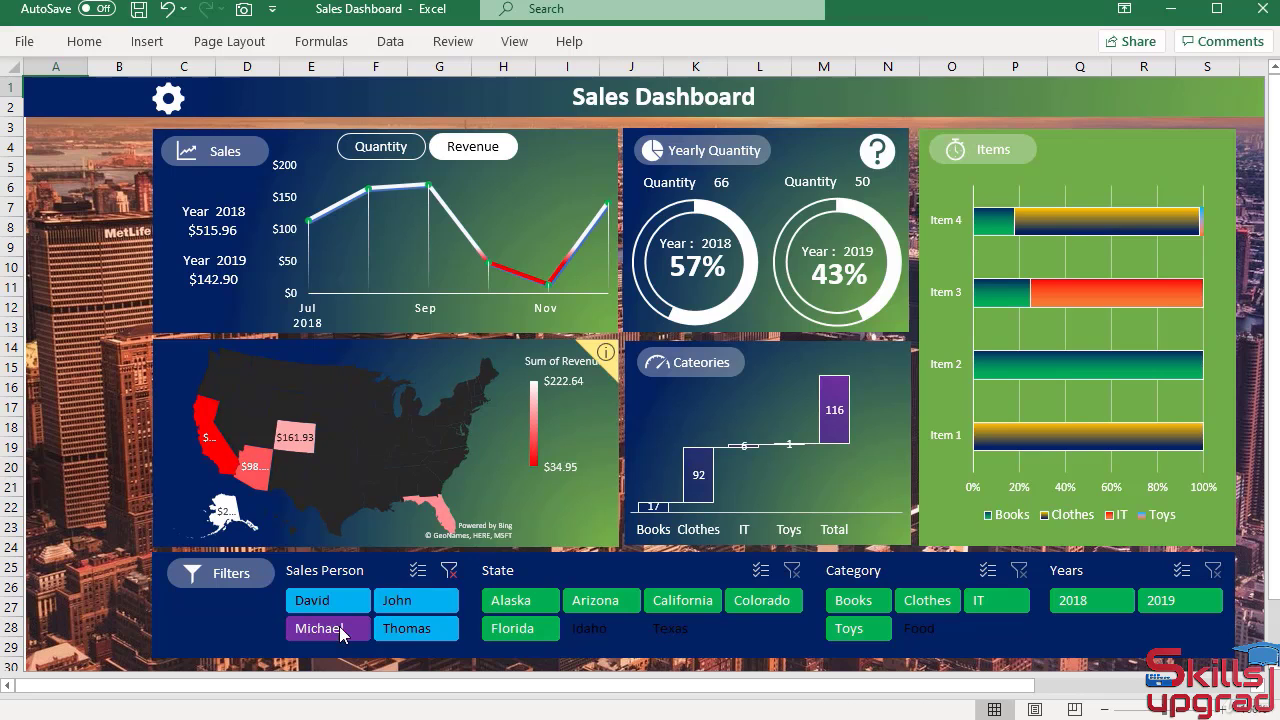
pyautogui.click(404, 629)
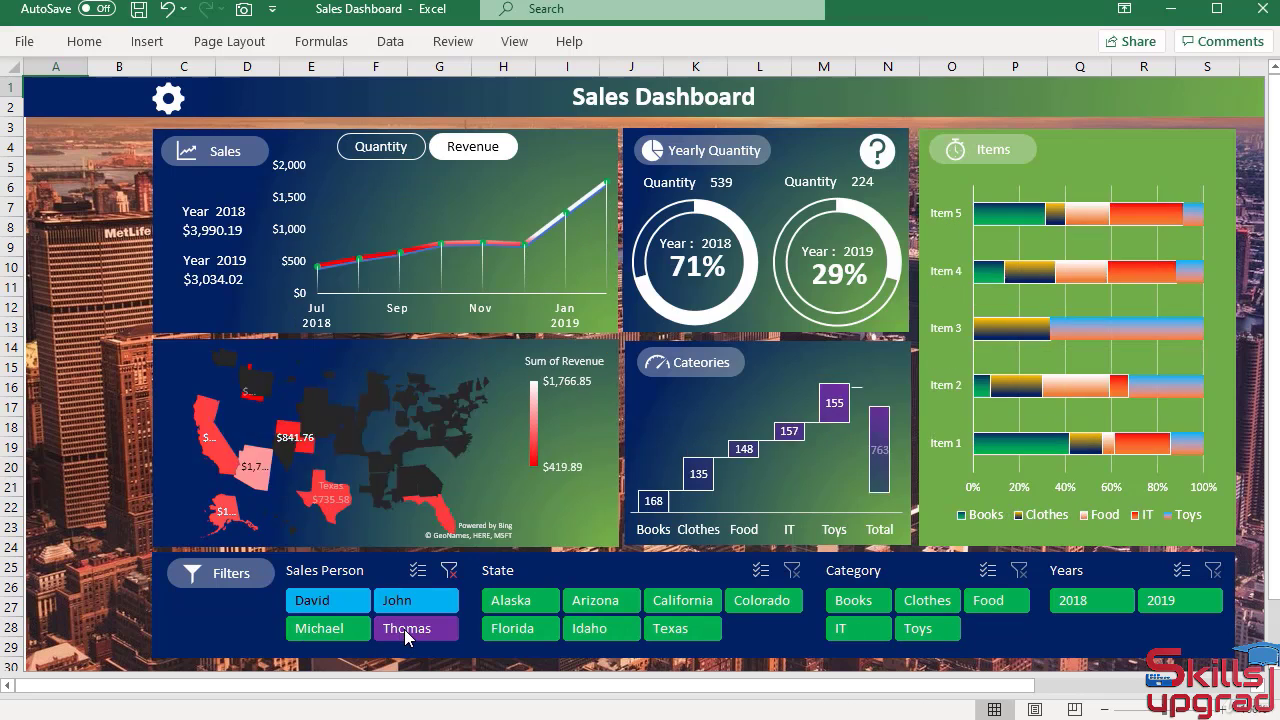
pyautogui.click(349, 598)
pyautogui.click(449, 570)
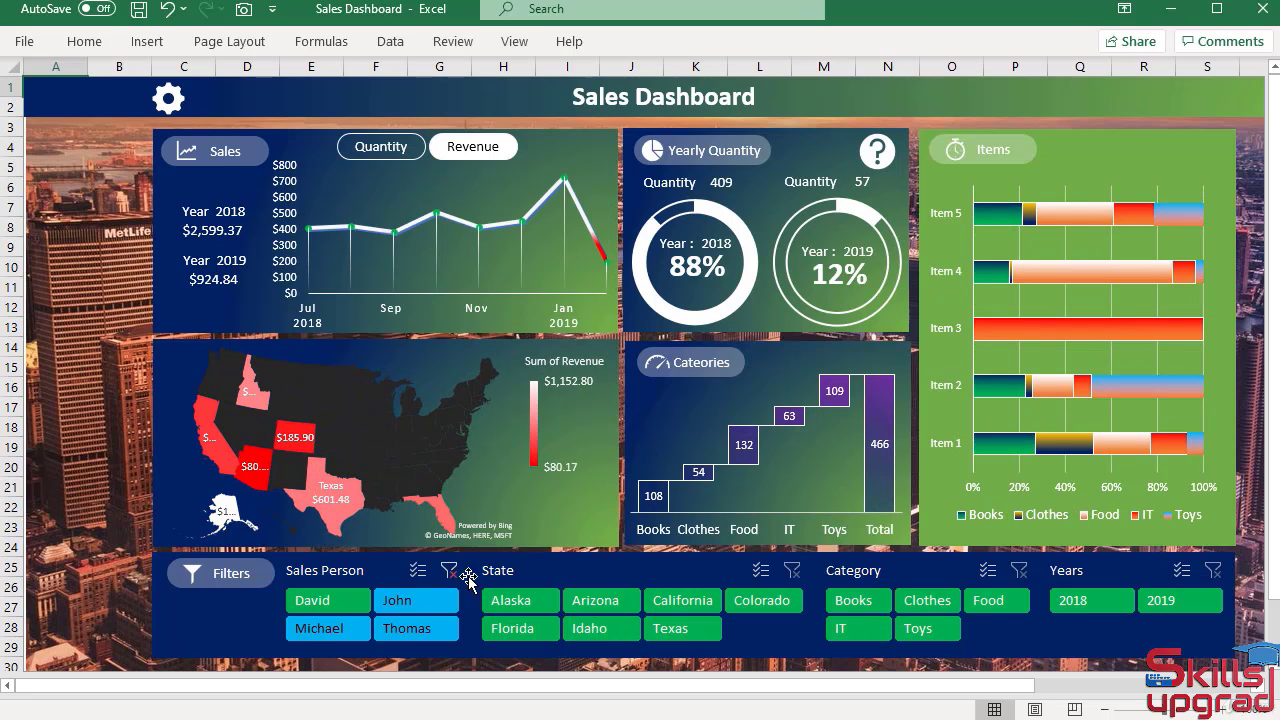
# - Test the Category slicer by filtering by Books, Clothes, Food, IT and Toys in turn, and clear its filter
pyautogui.click(853, 600)
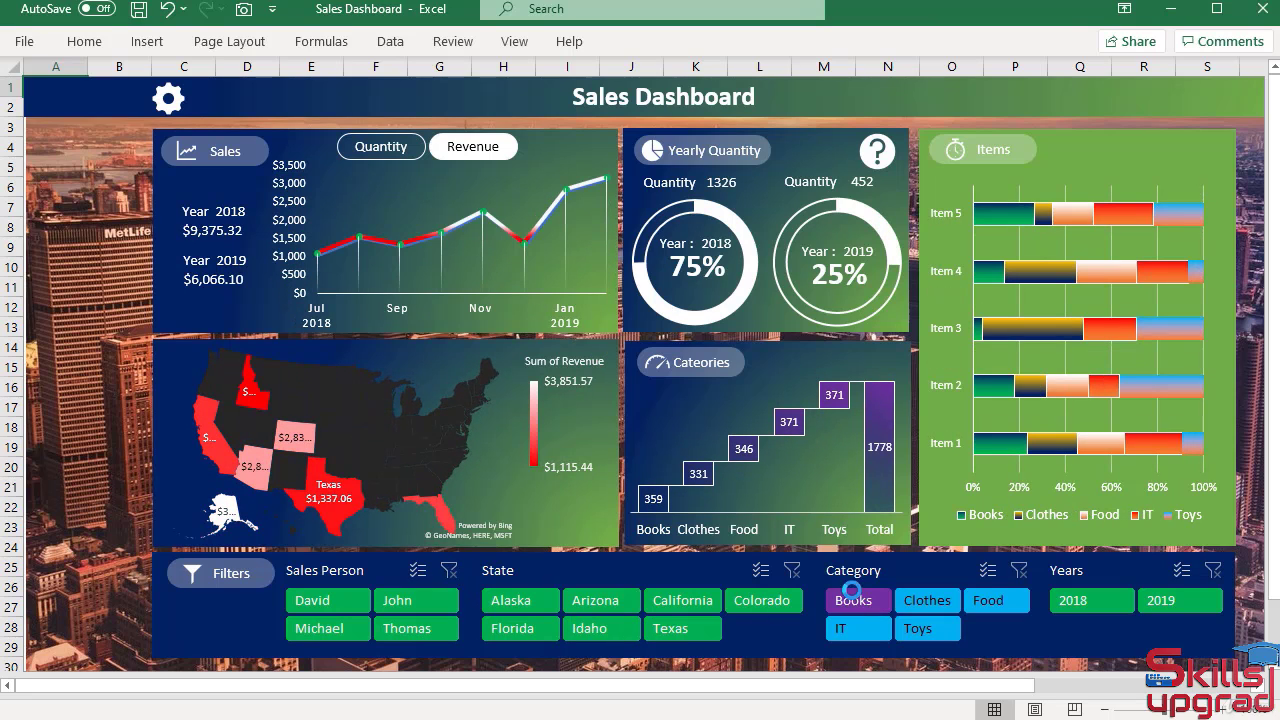
pyautogui.click(1004, 604)
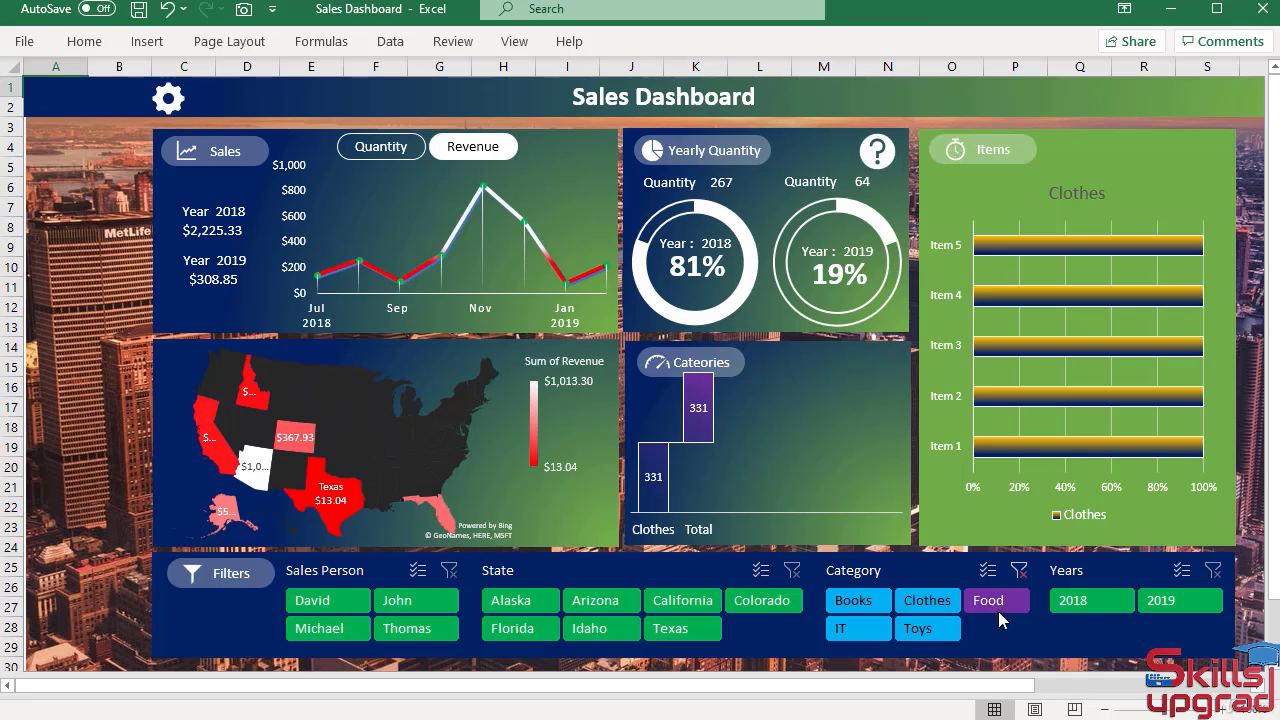
pyautogui.click(860, 627)
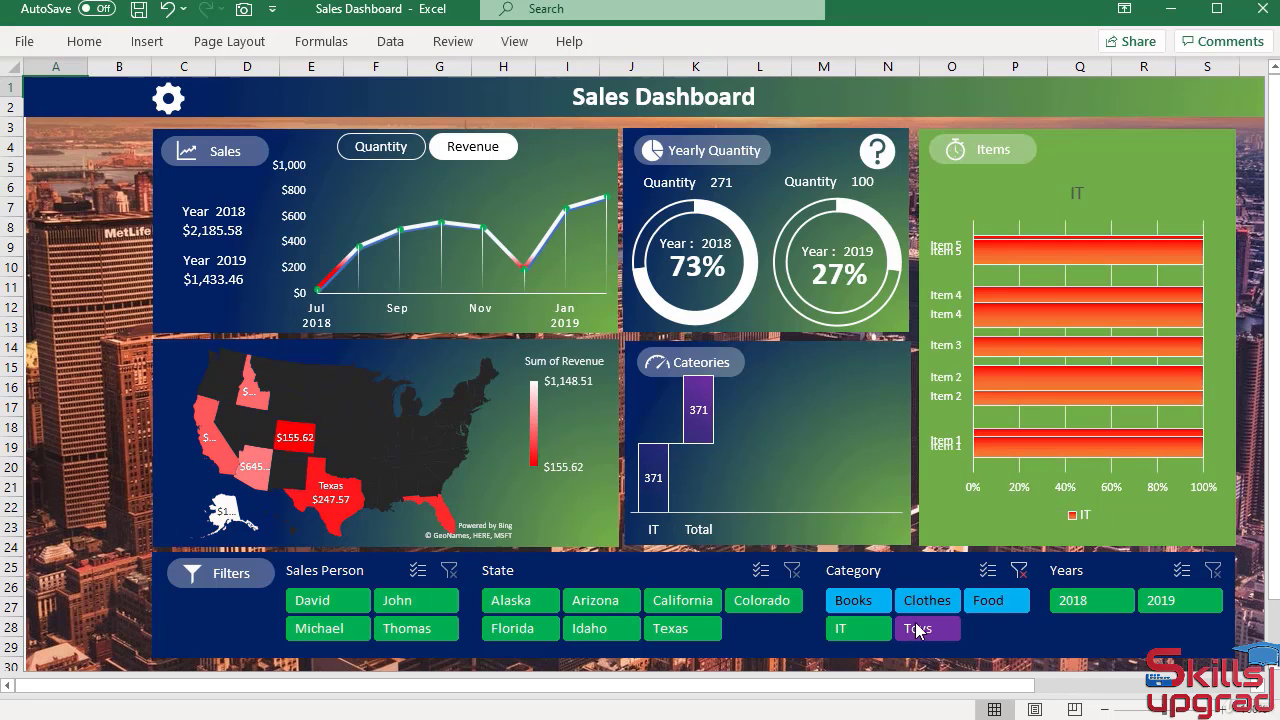
pyautogui.click(916, 628)
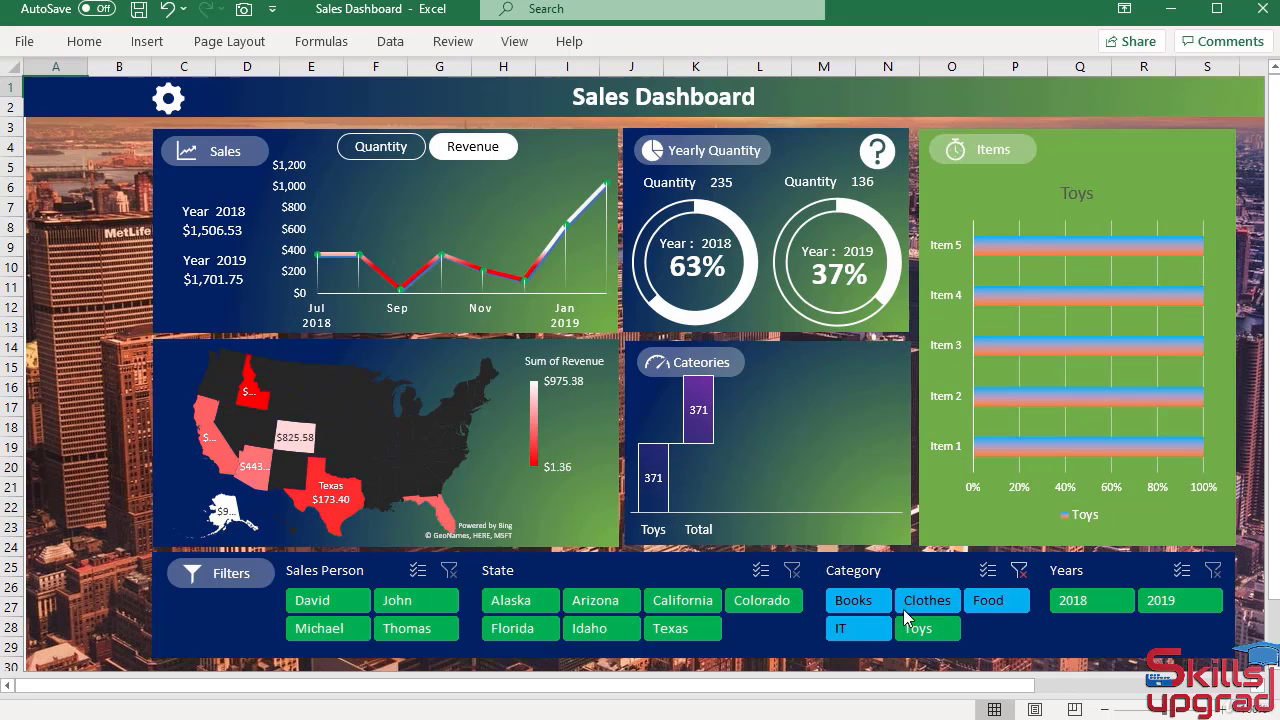
pyautogui.click(1017, 572)
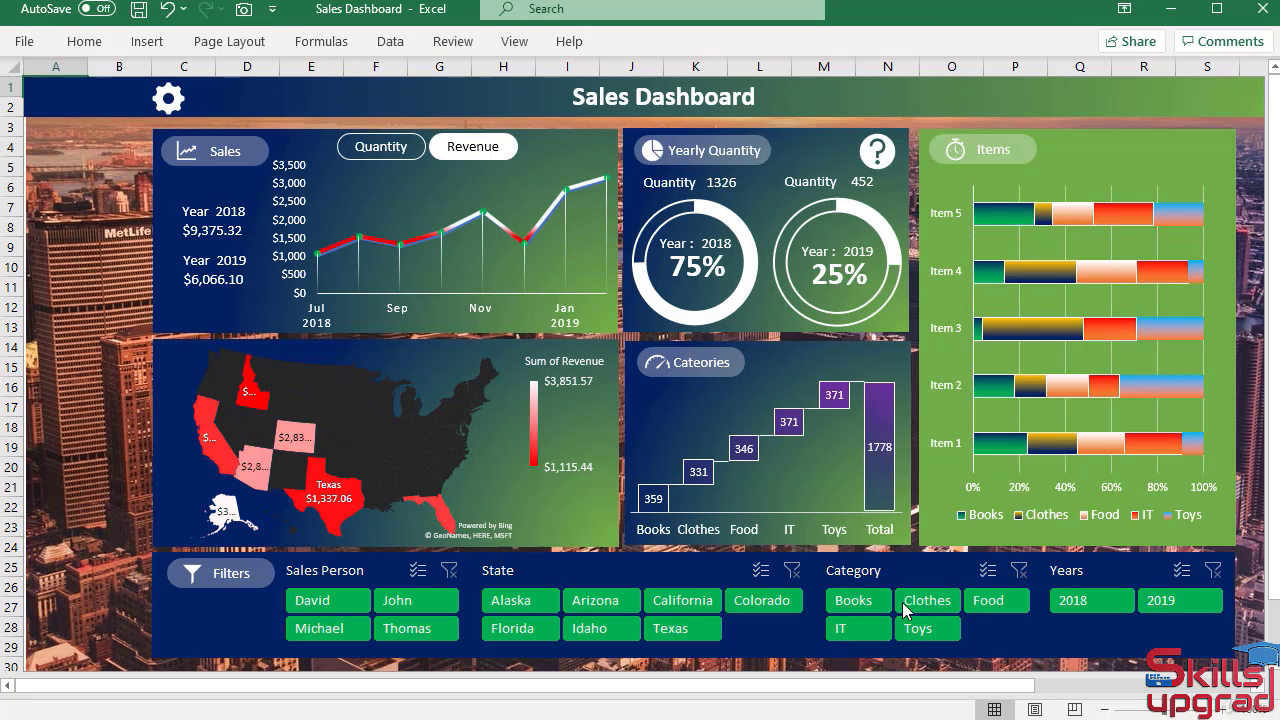
# - Expand the settings panel and switch the dashboard to Theme 2 and on to Theme 3
pyautogui.click(172, 96)
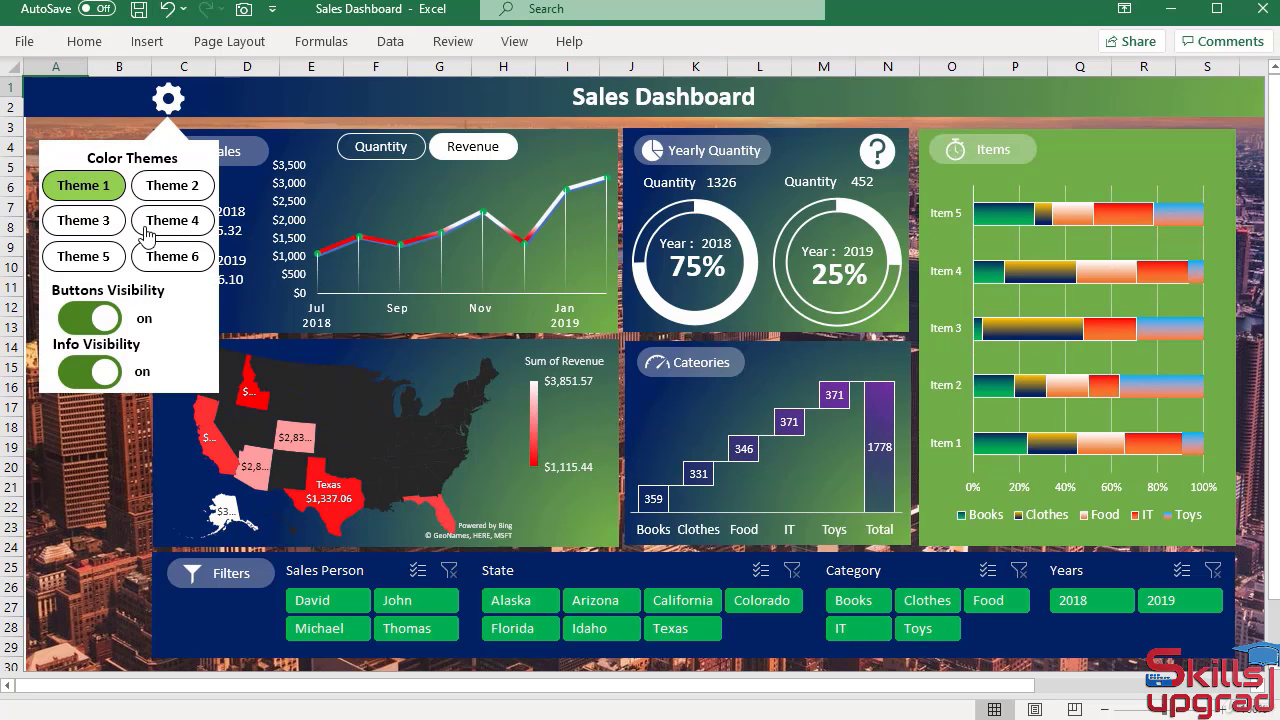
pyautogui.click(166, 190)
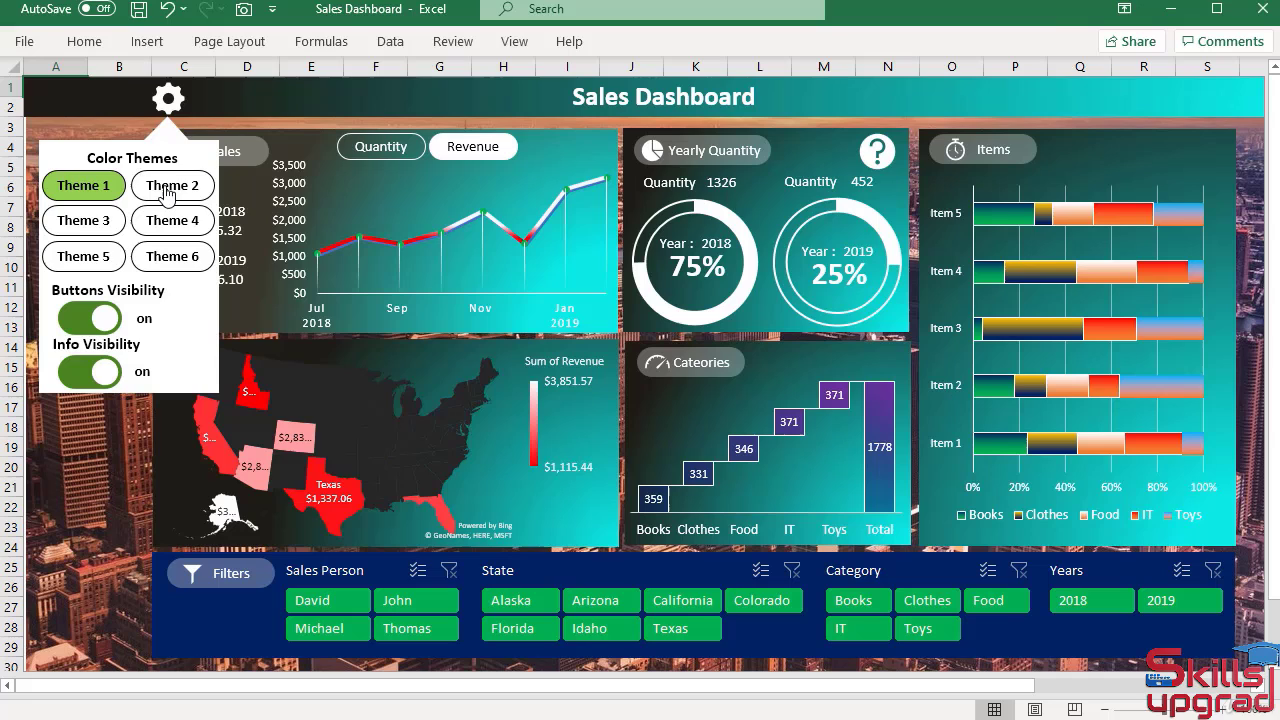
pyautogui.click(82, 226)
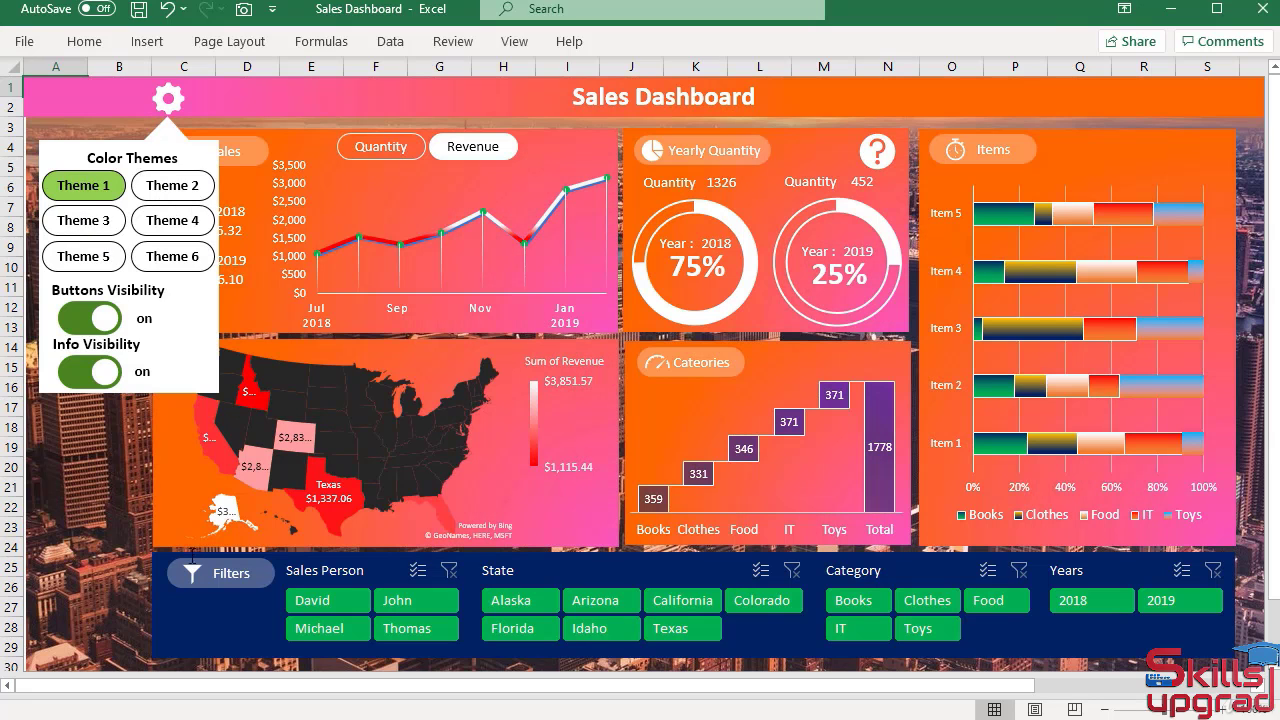
# - Under Theme 3, filter by several sales persons in turn, combine the last with the Books category, and clear the Sales Person filter
pyautogui.click(400, 602)
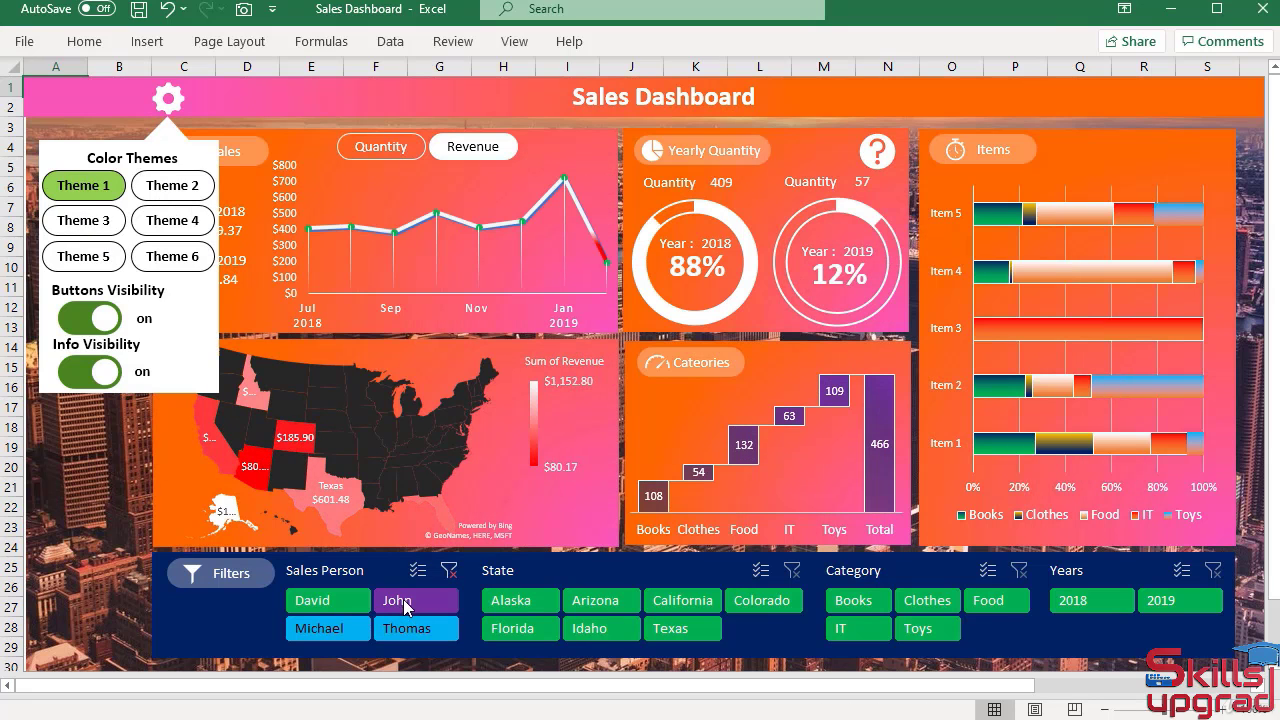
pyautogui.click(330, 628)
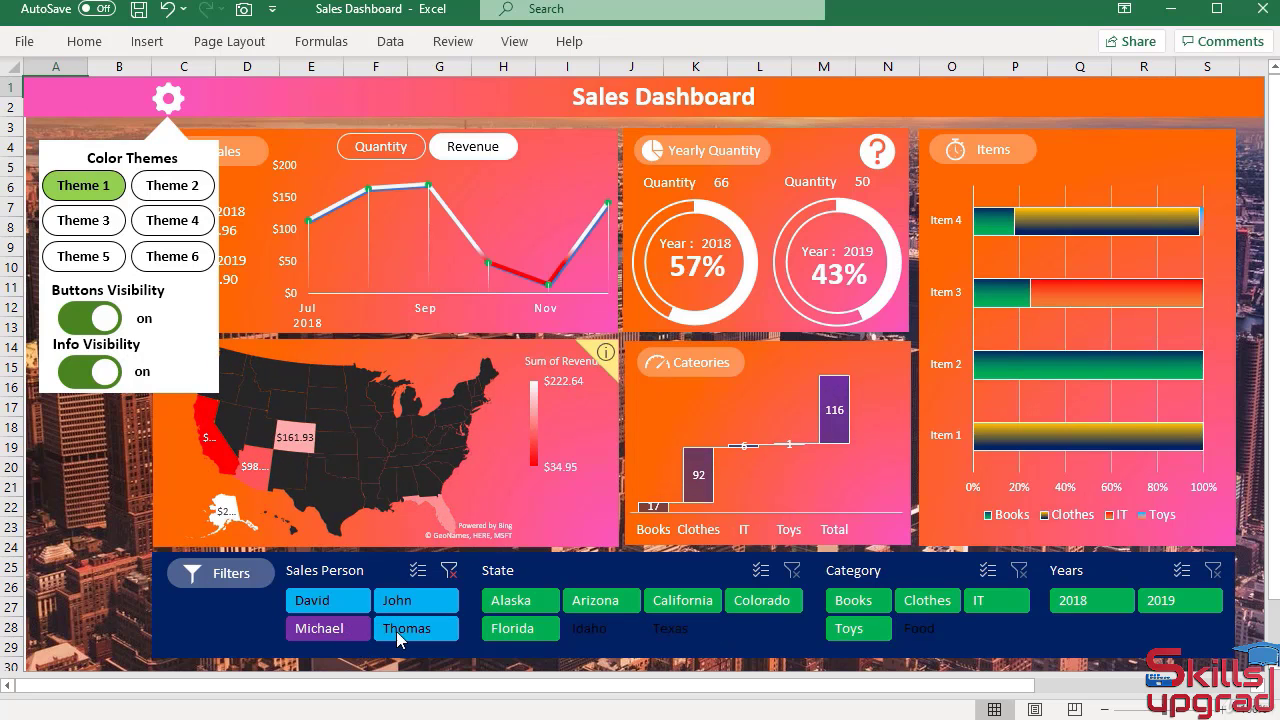
pyautogui.click(397, 630)
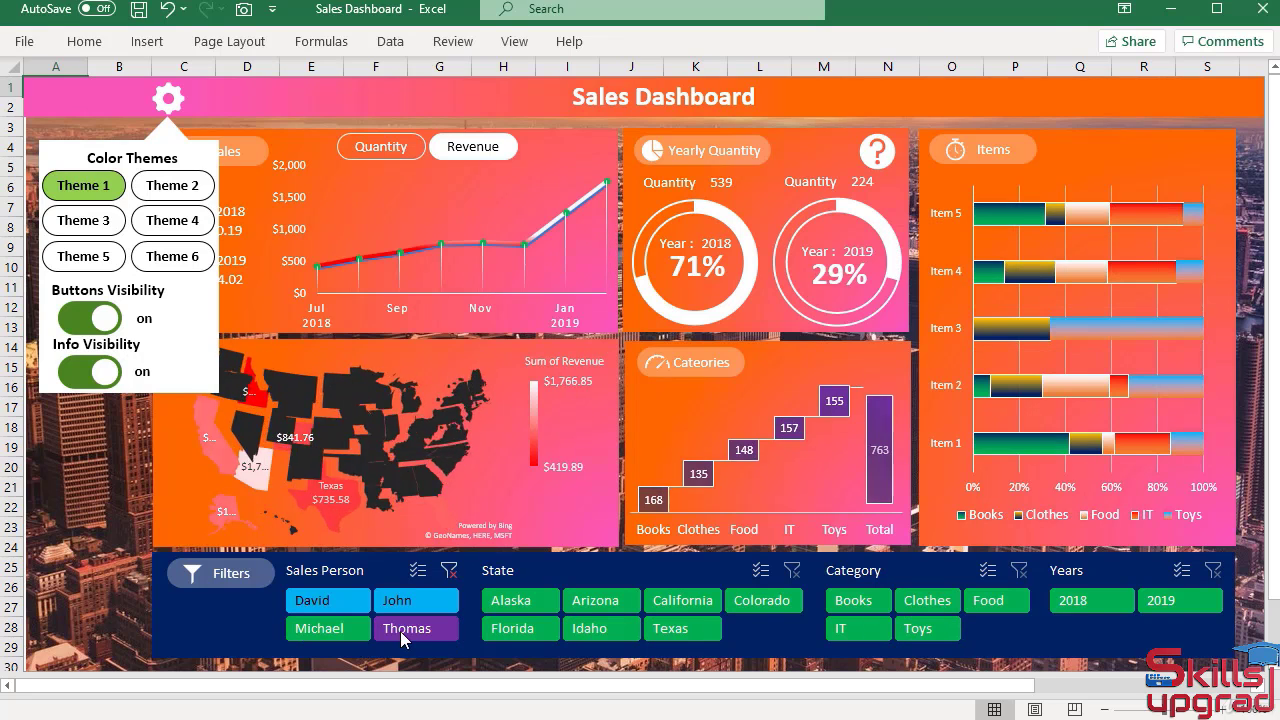
pyautogui.click(855, 600)
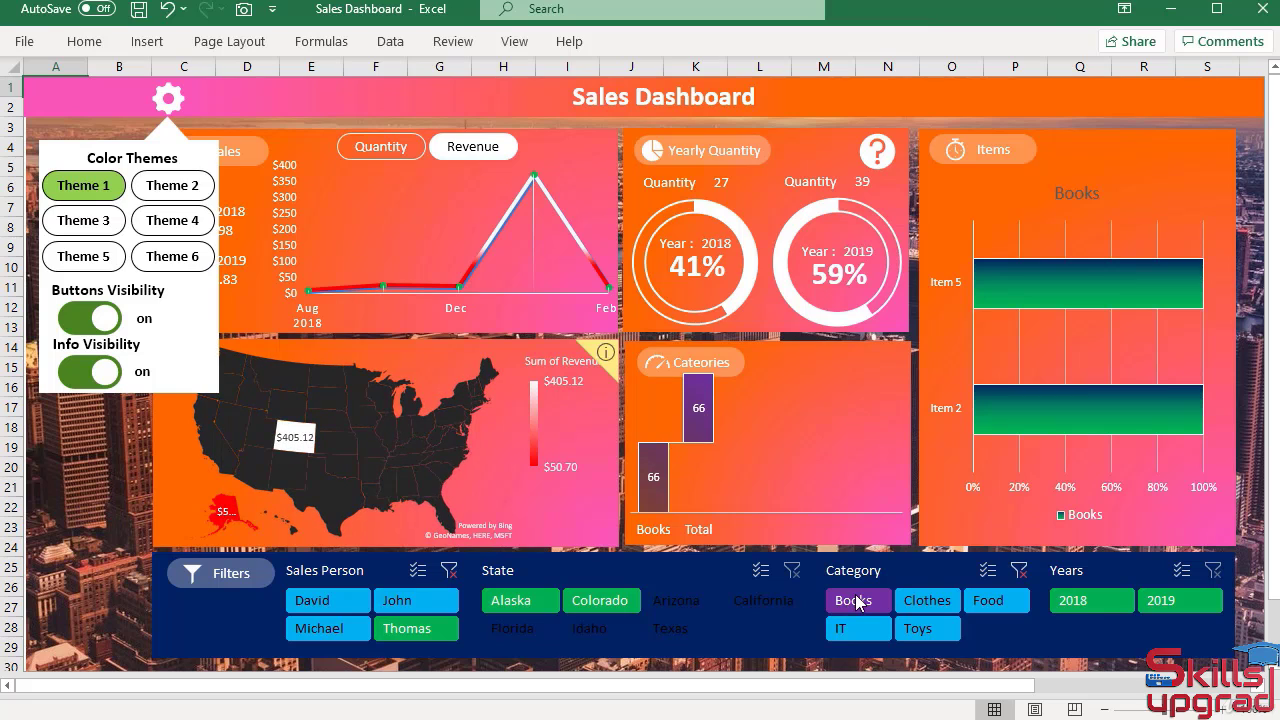
pyautogui.click(452, 572)
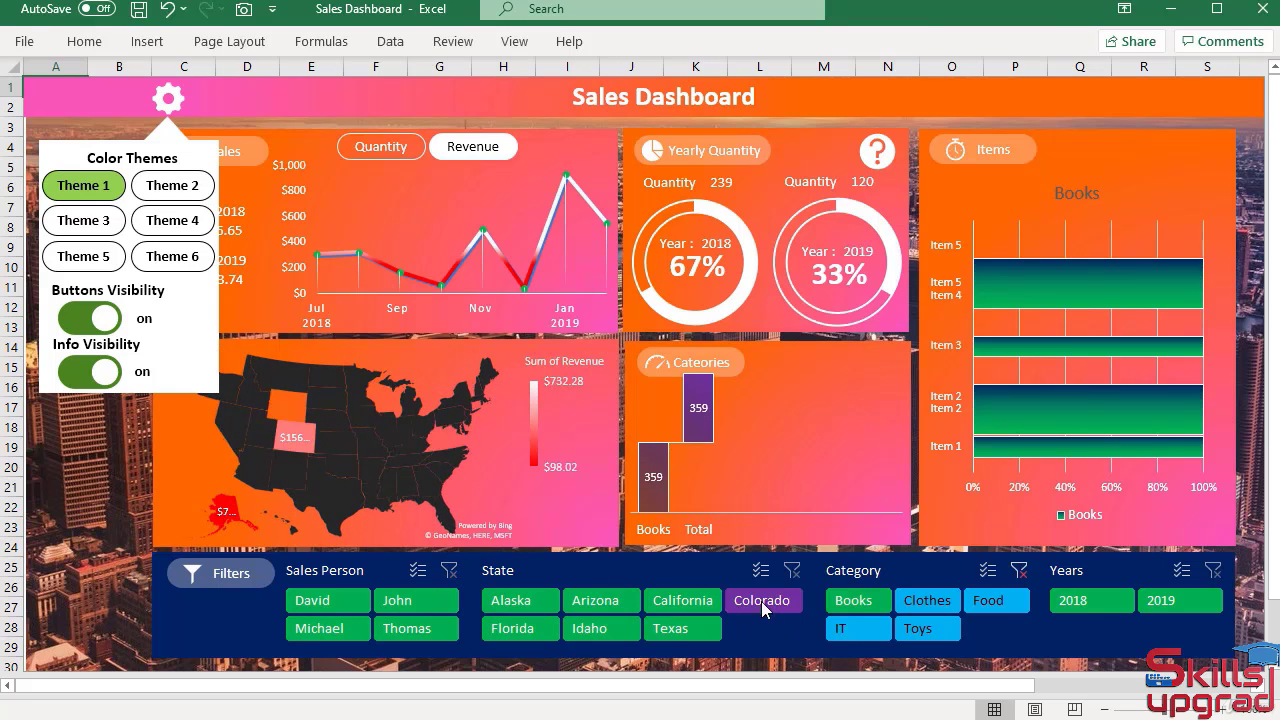
# - Filter the Theme 3 dashboard by the Clothes, Food, Toys and IT categories in turn, and clear the Category filter
pyautogui.click(927, 599)
pyautogui.click(988, 600)
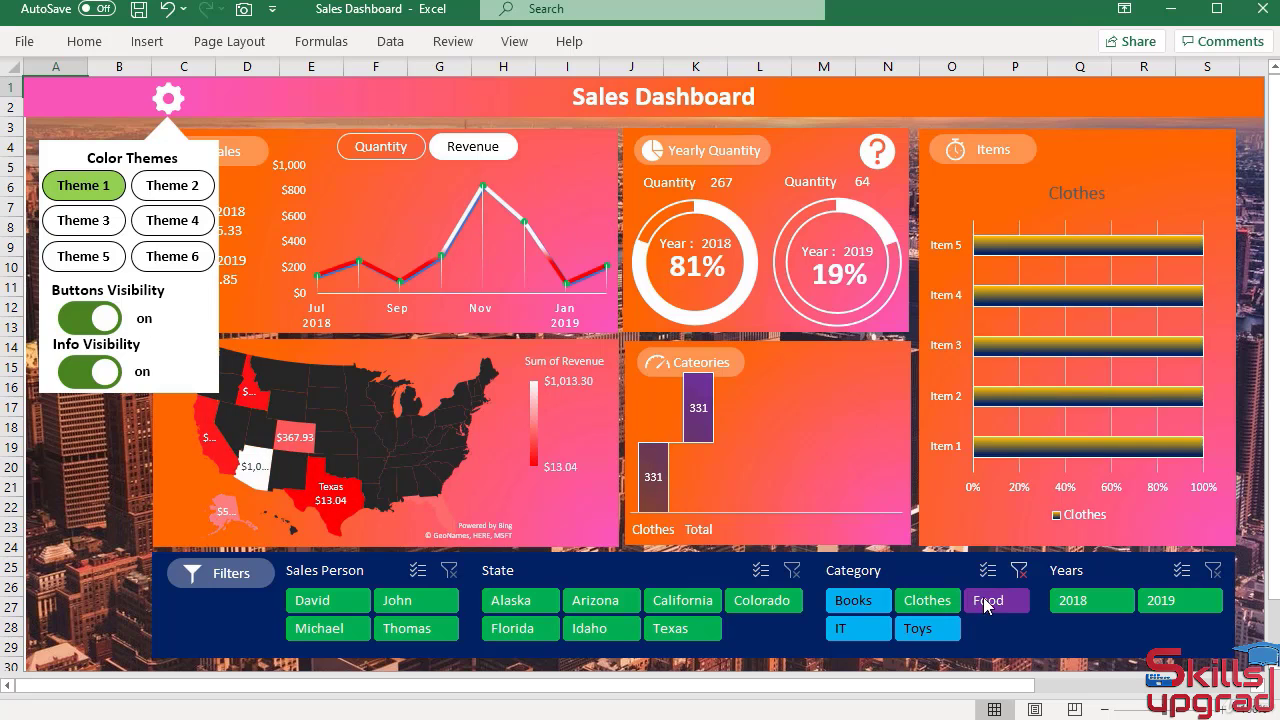
pyautogui.click(917, 632)
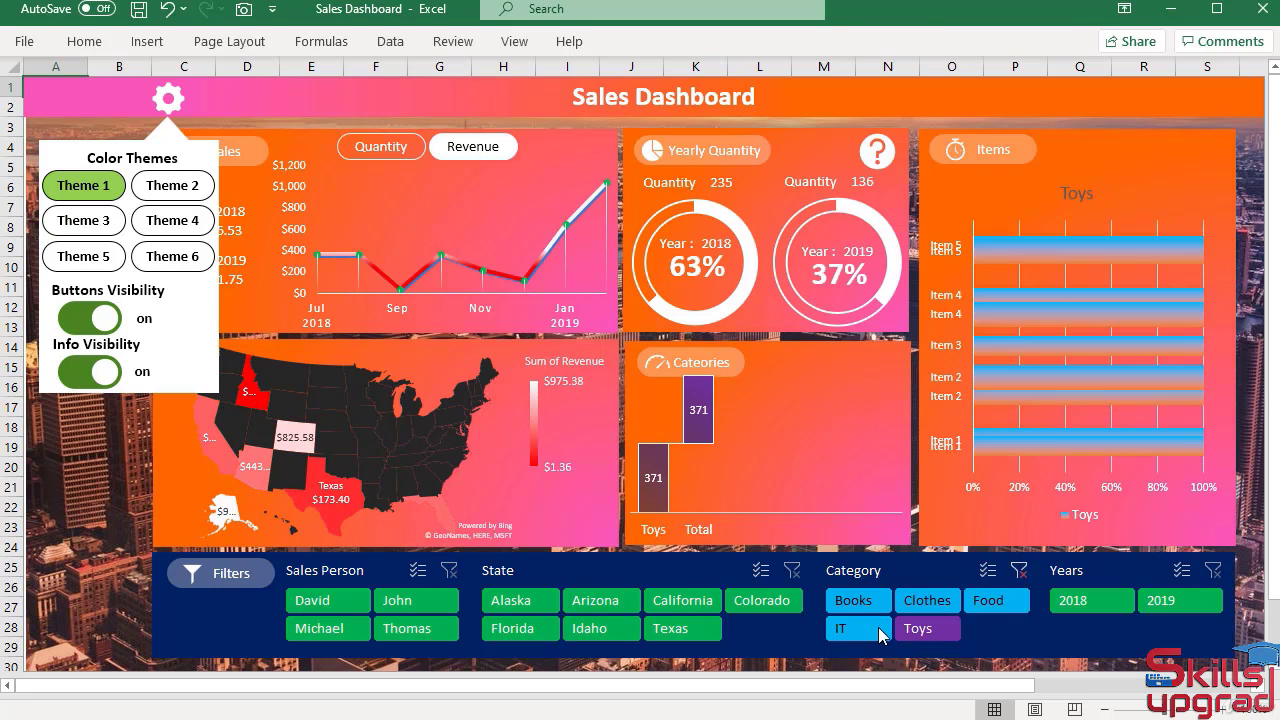
pyautogui.click(880, 632)
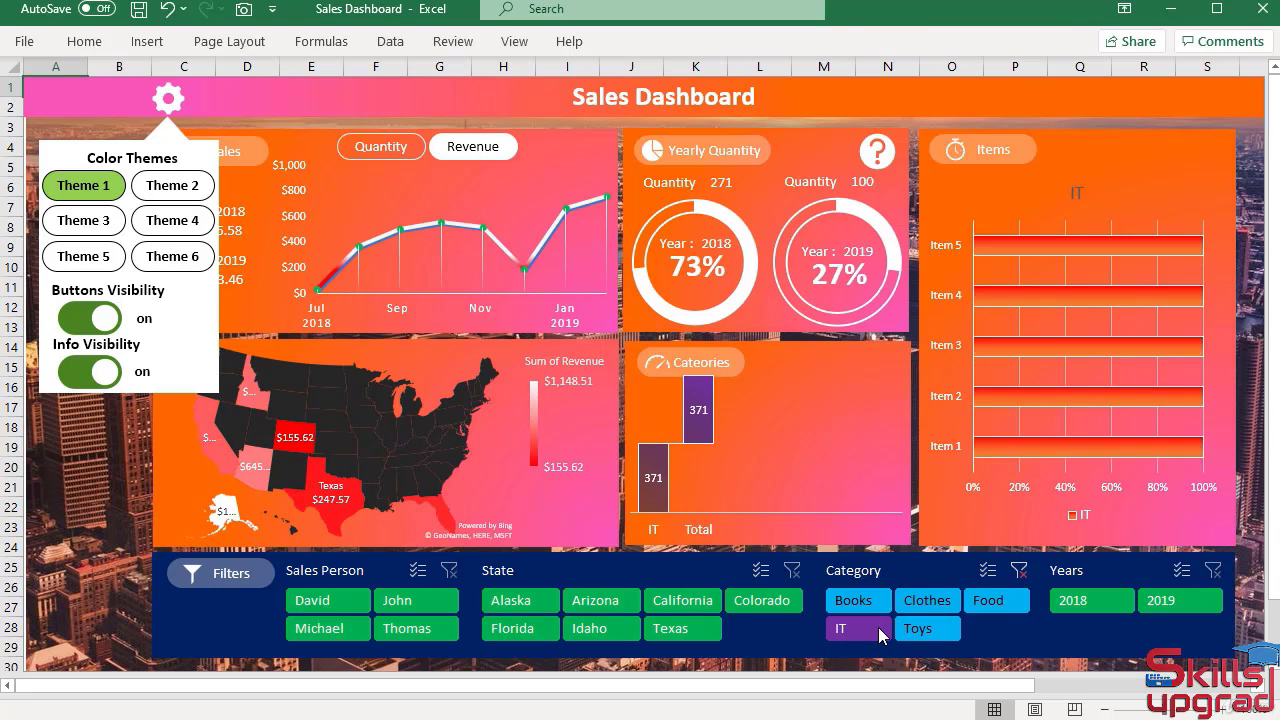
pyautogui.click(1019, 570)
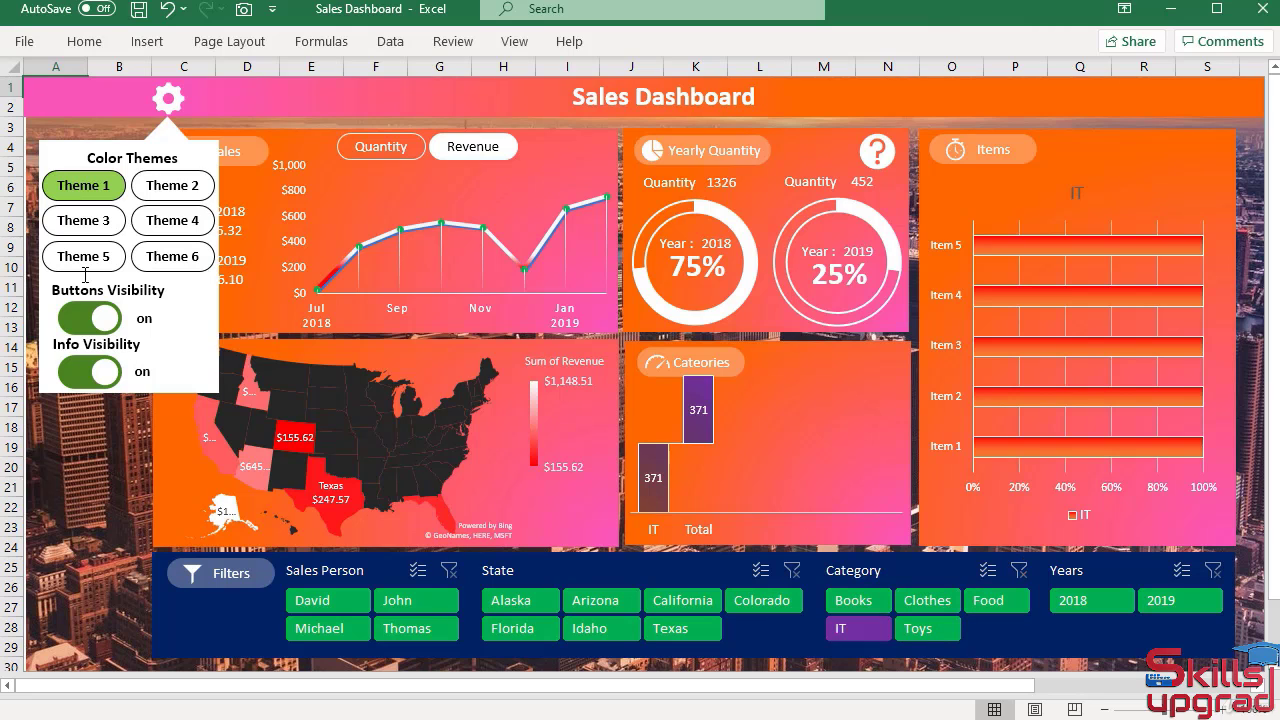
# - Restore the Theme 1 color theme and collapse the settings panel
pyautogui.click(70, 190)
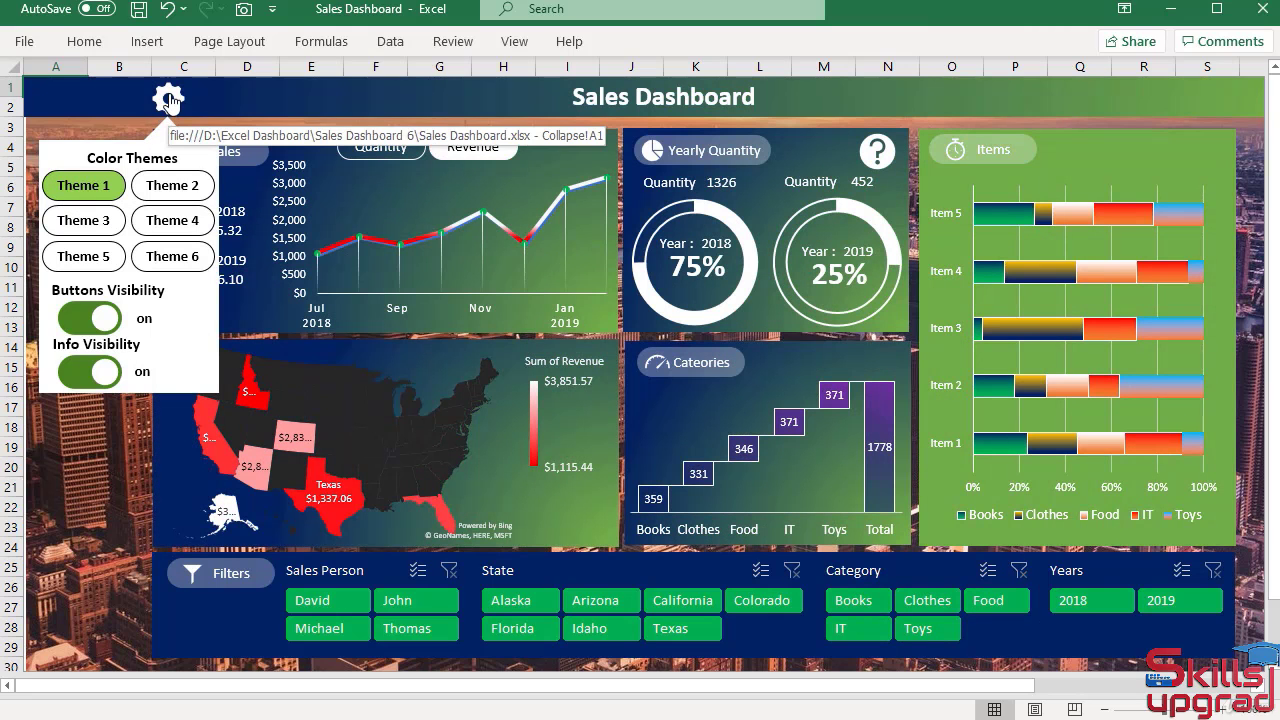
pyautogui.click(170, 100)
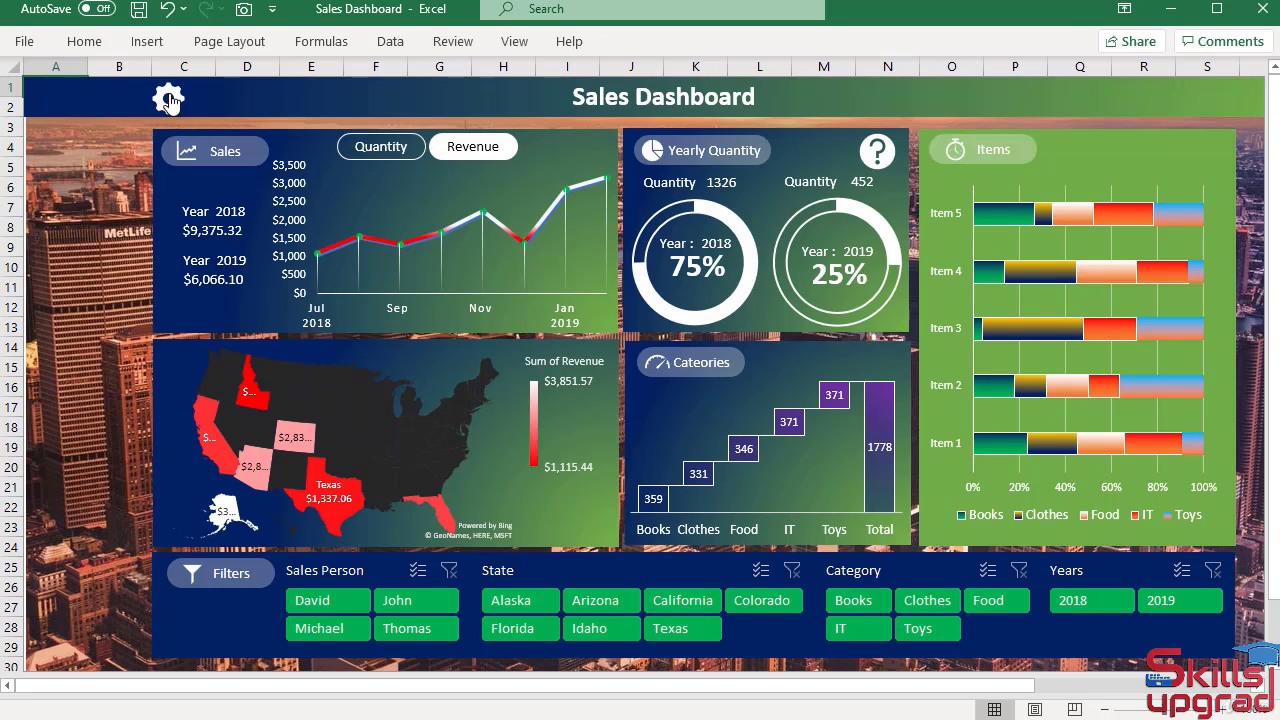